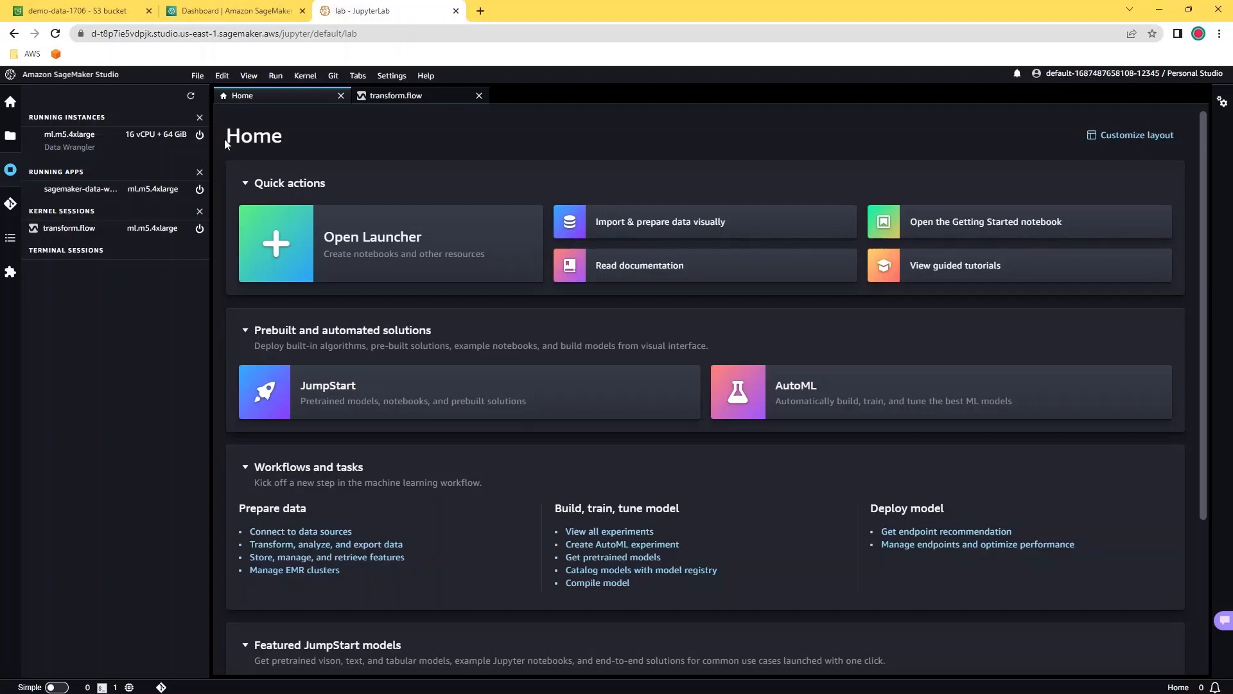
# Step: Switch to the SageMaker console, dismiss the Studio notice on the dashboard and open the list of domains
pyautogui.click(255, 10)
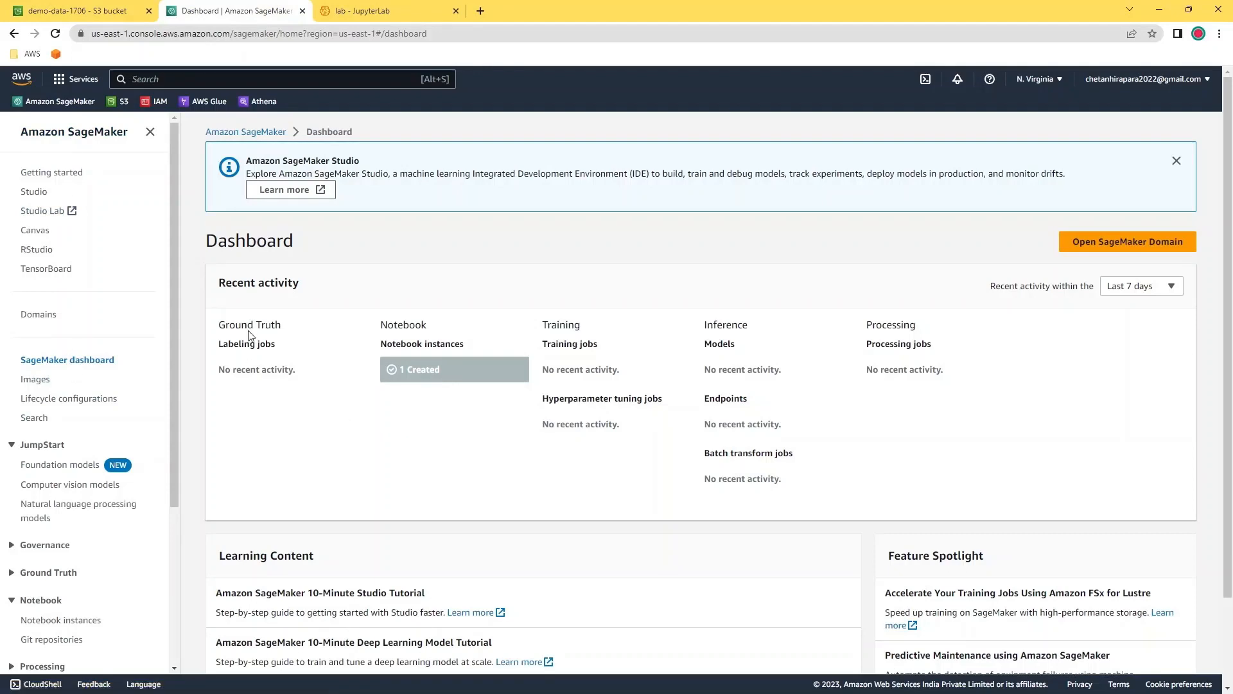
pyautogui.click(1178, 158)
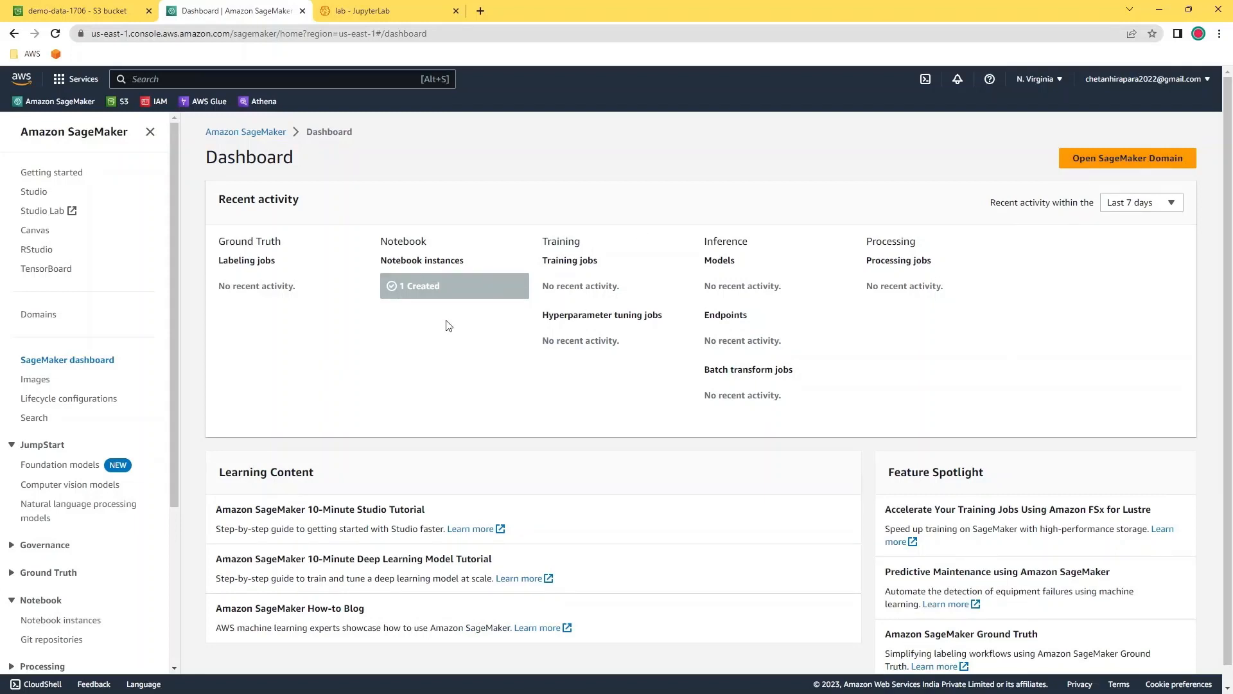
pyautogui.click(37, 321)
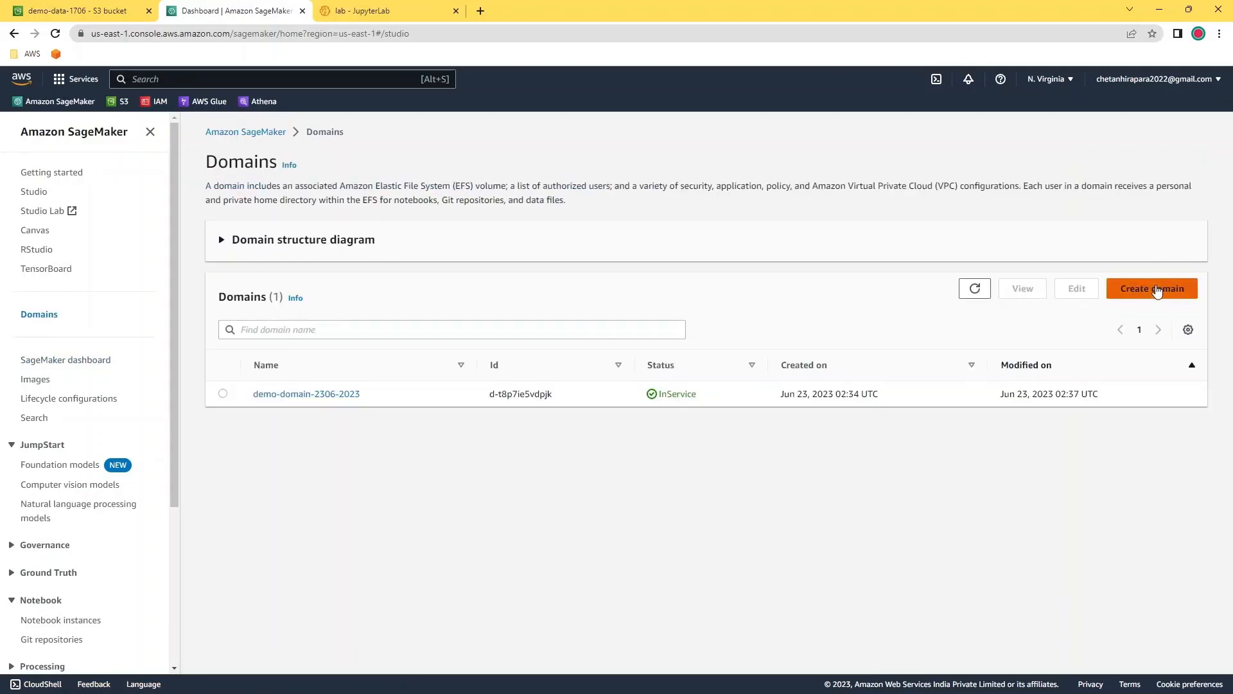
# Step: Review the Quick setup form for a new SageMaker domain and cancel the domain creation
pyautogui.click(1157, 291)
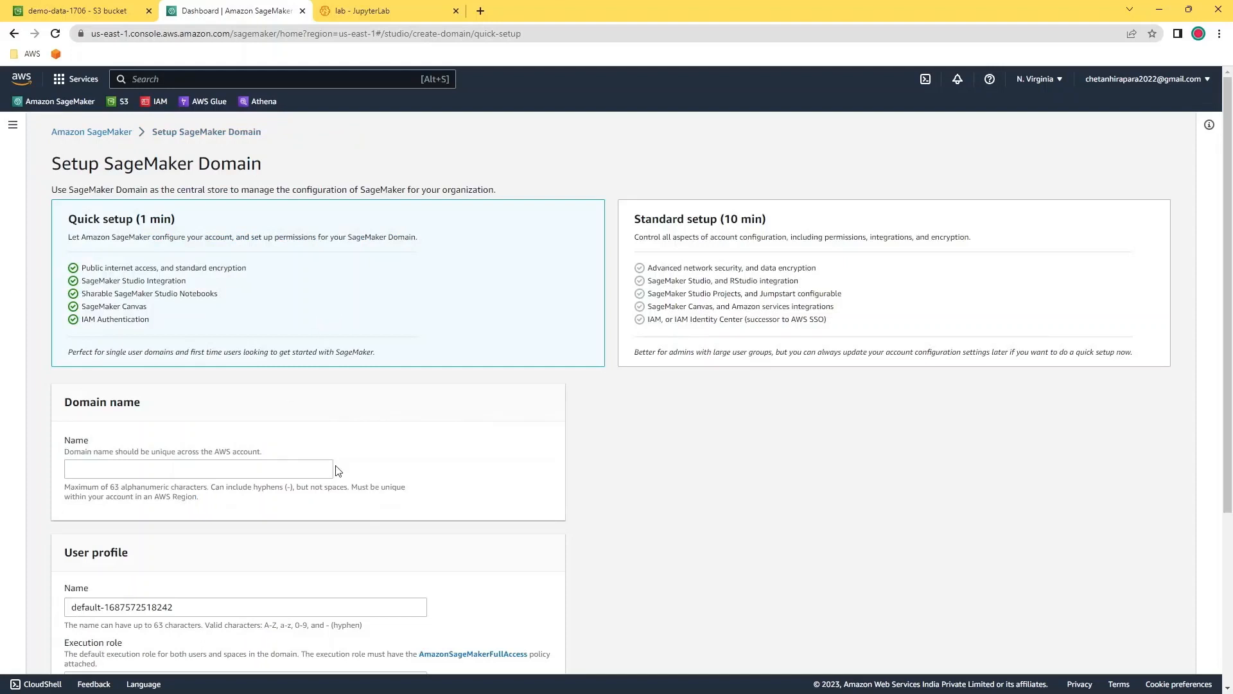
pyautogui.scroll(-3, 342, 521)
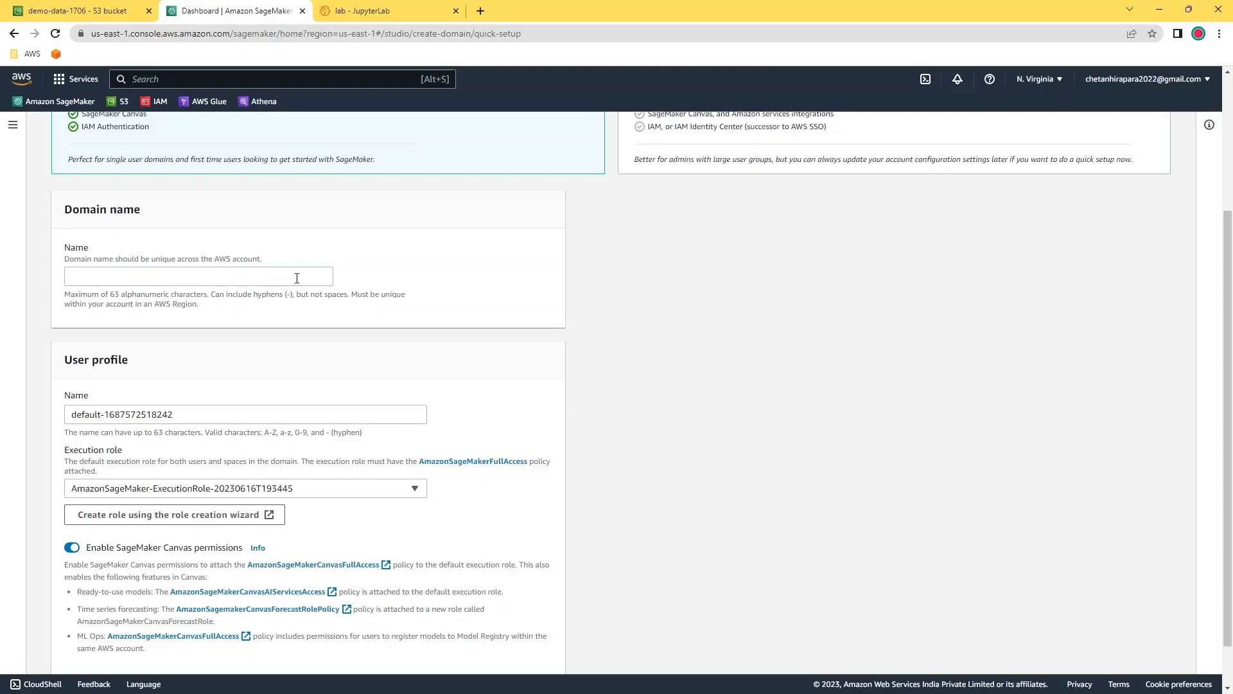
pyautogui.scroll(-1, 335, 355)
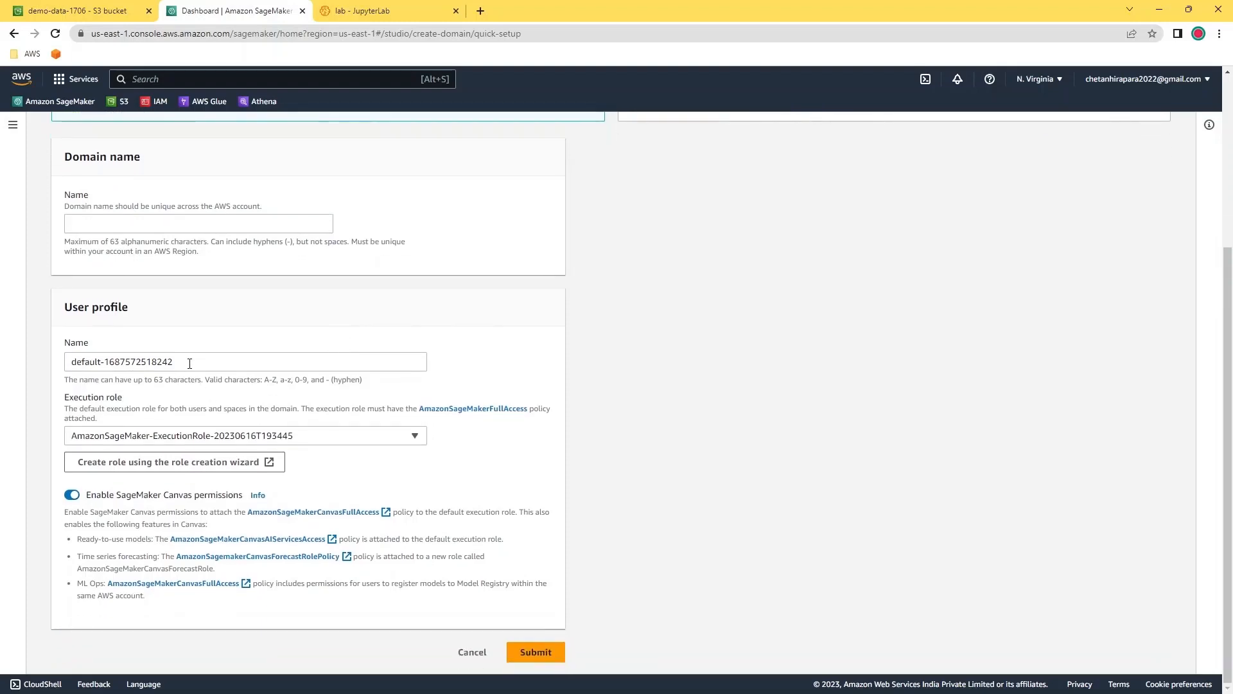
pyautogui.click(467, 655)
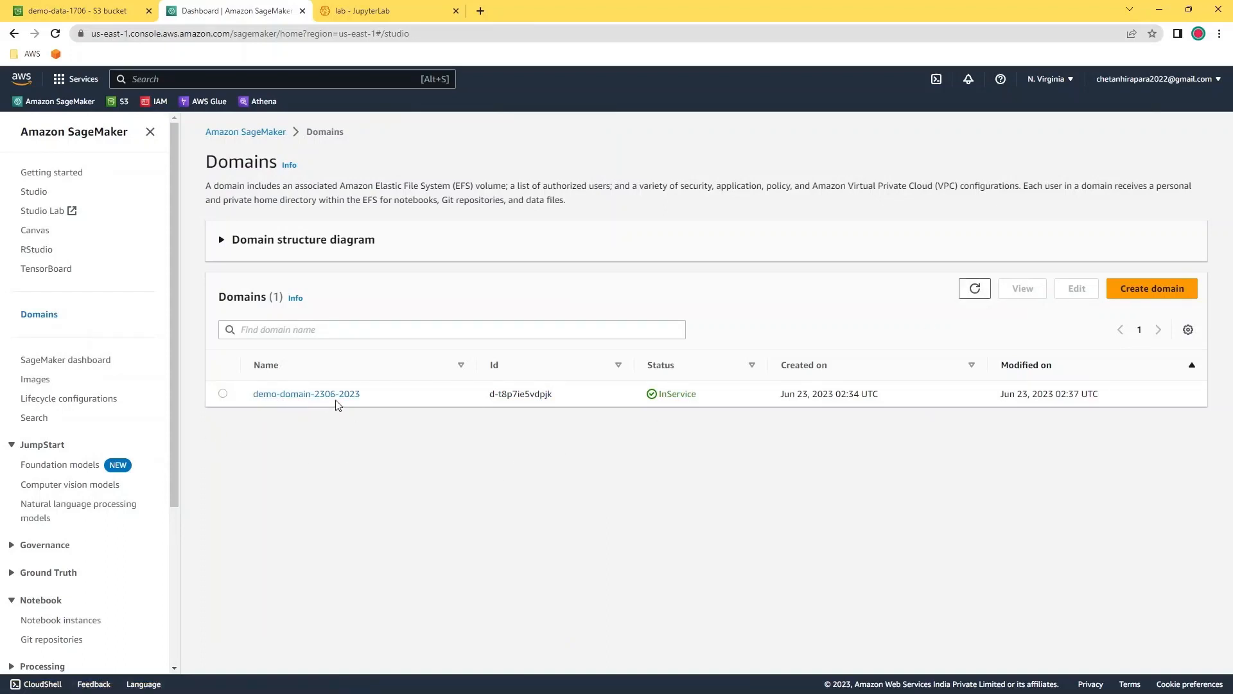
# Step: Open the details of demo-domain-2306-2023 and view the launch options for its user profile
pyautogui.click(317, 397)
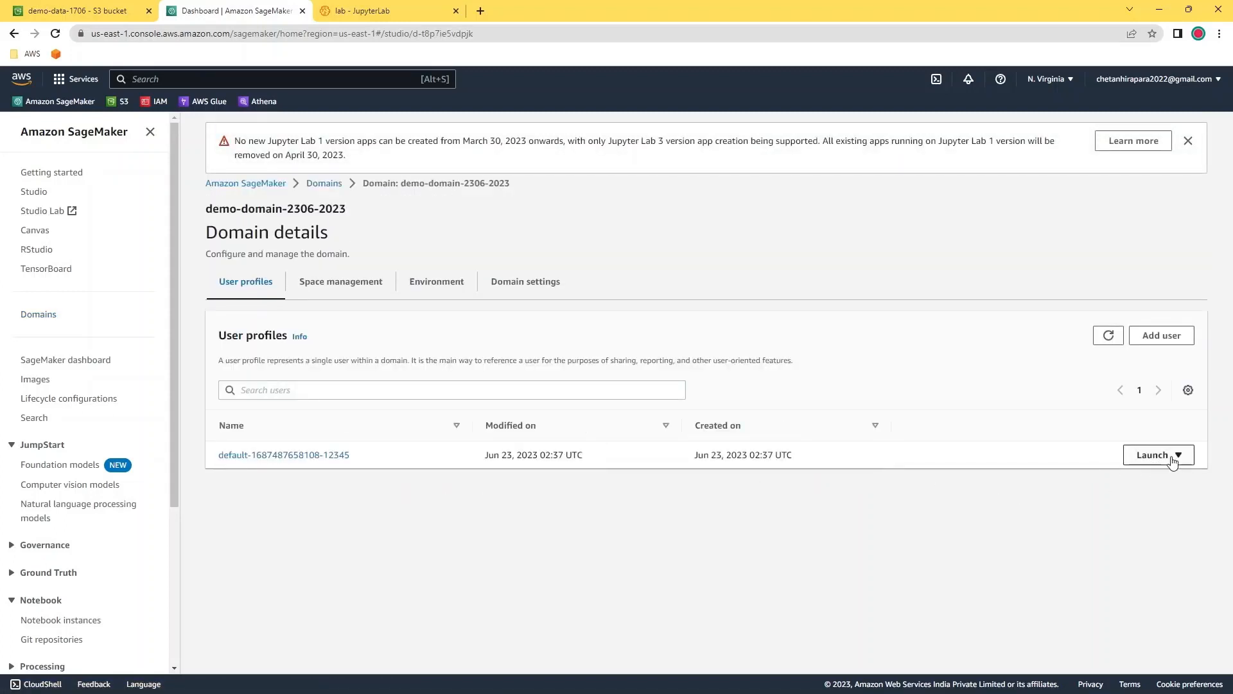
pyautogui.click(1168, 459)
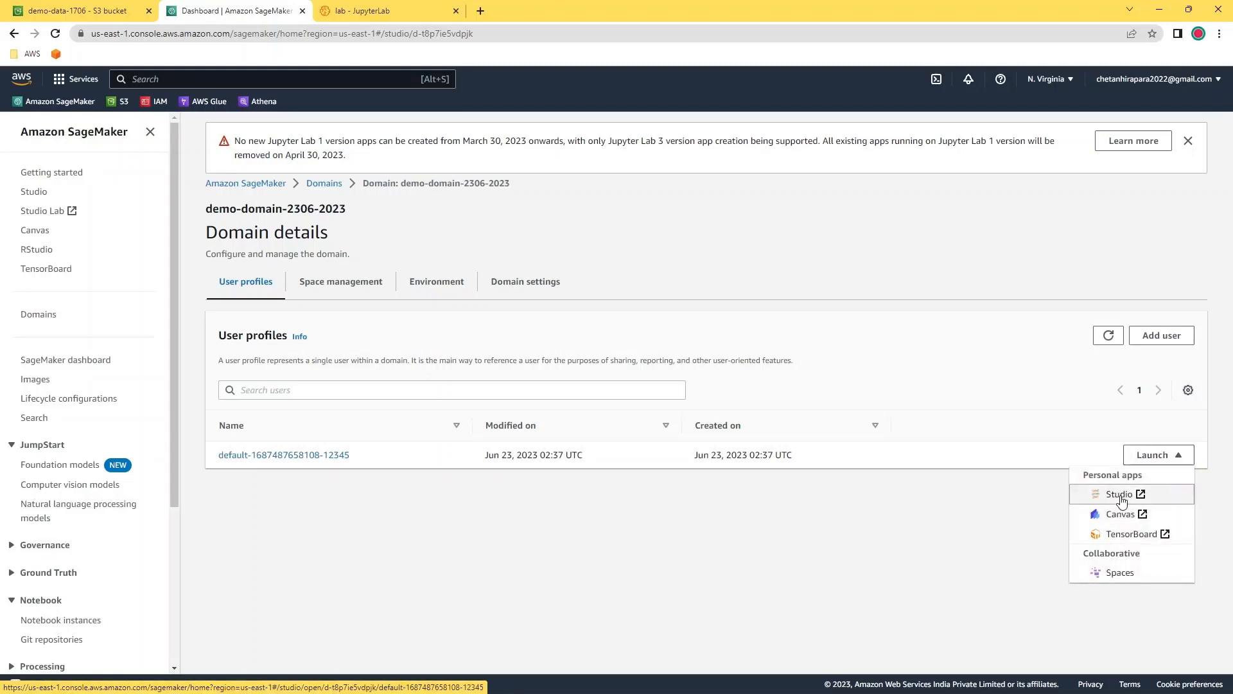
pyautogui.click(808, 586)
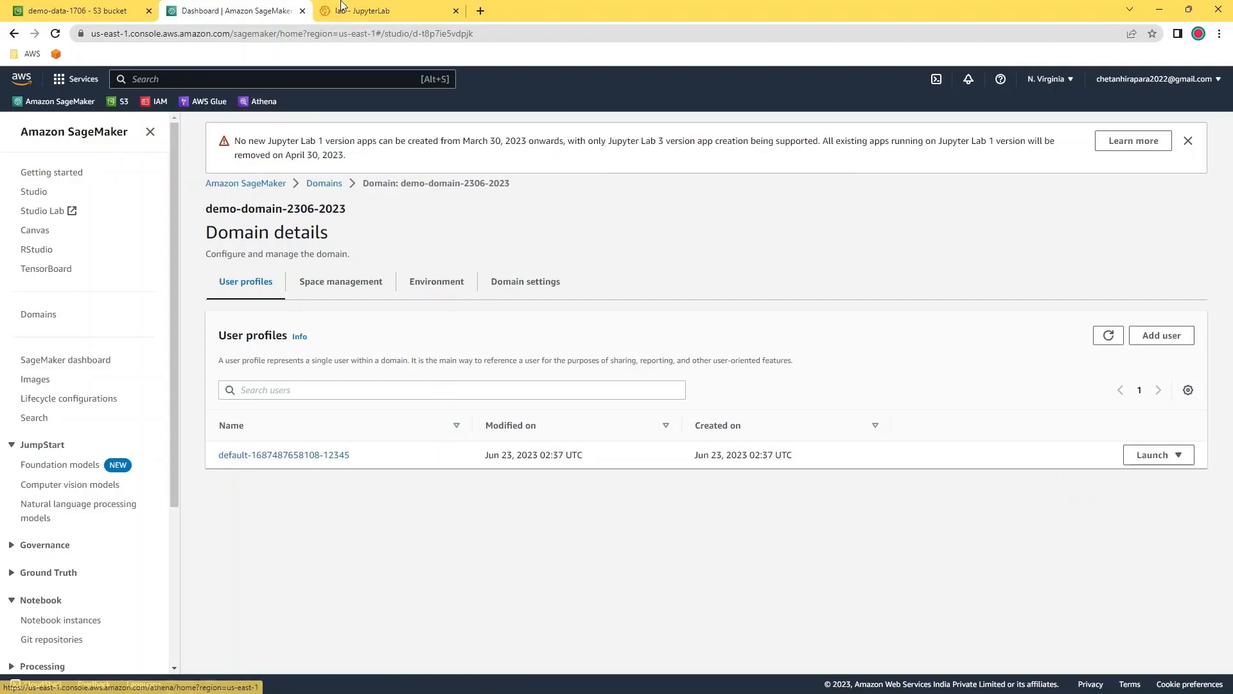
# Step: Return to SageMaker Studio and examine the quick actions, prebuilt solutions and workflow sections of its Home page
pyautogui.click(371, 9)
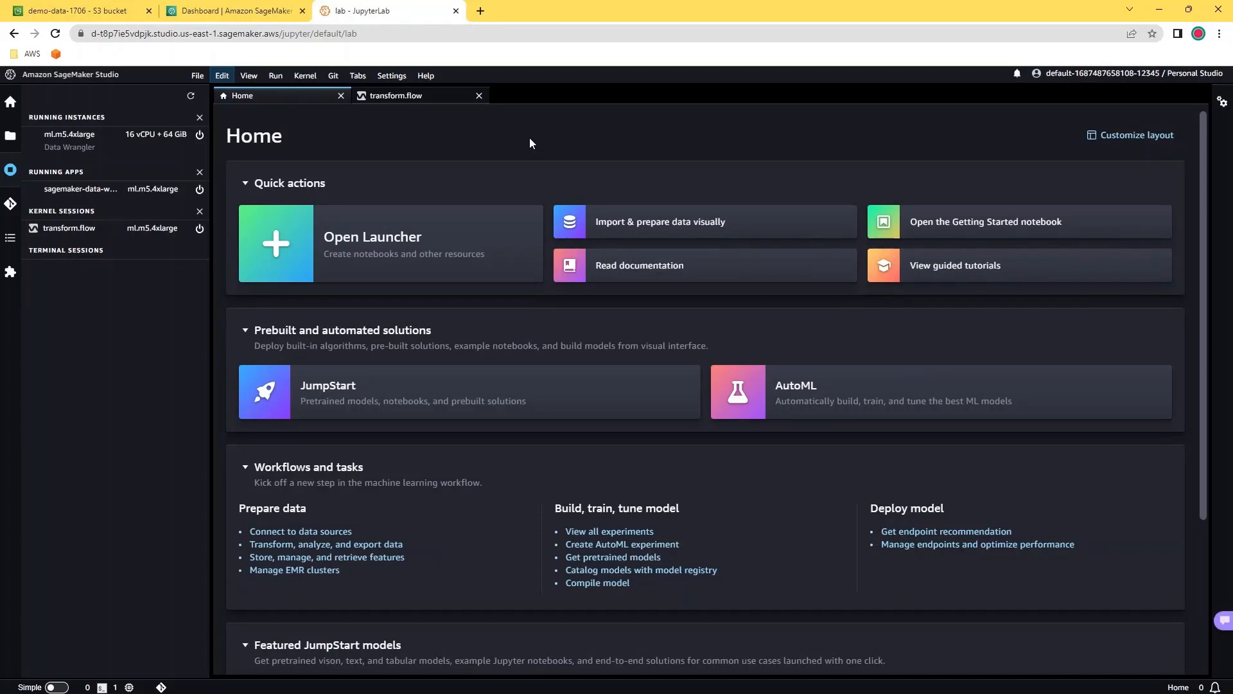
pyautogui.click(9, 102)
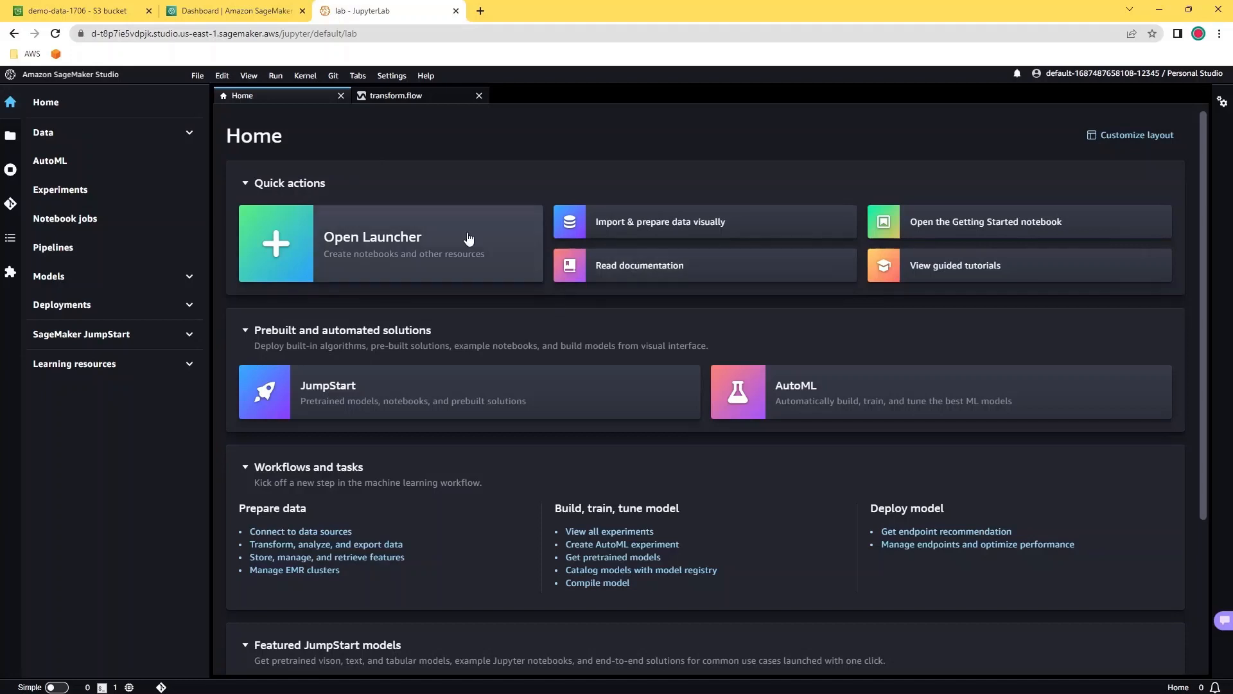
pyautogui.moveTo(364, 251)
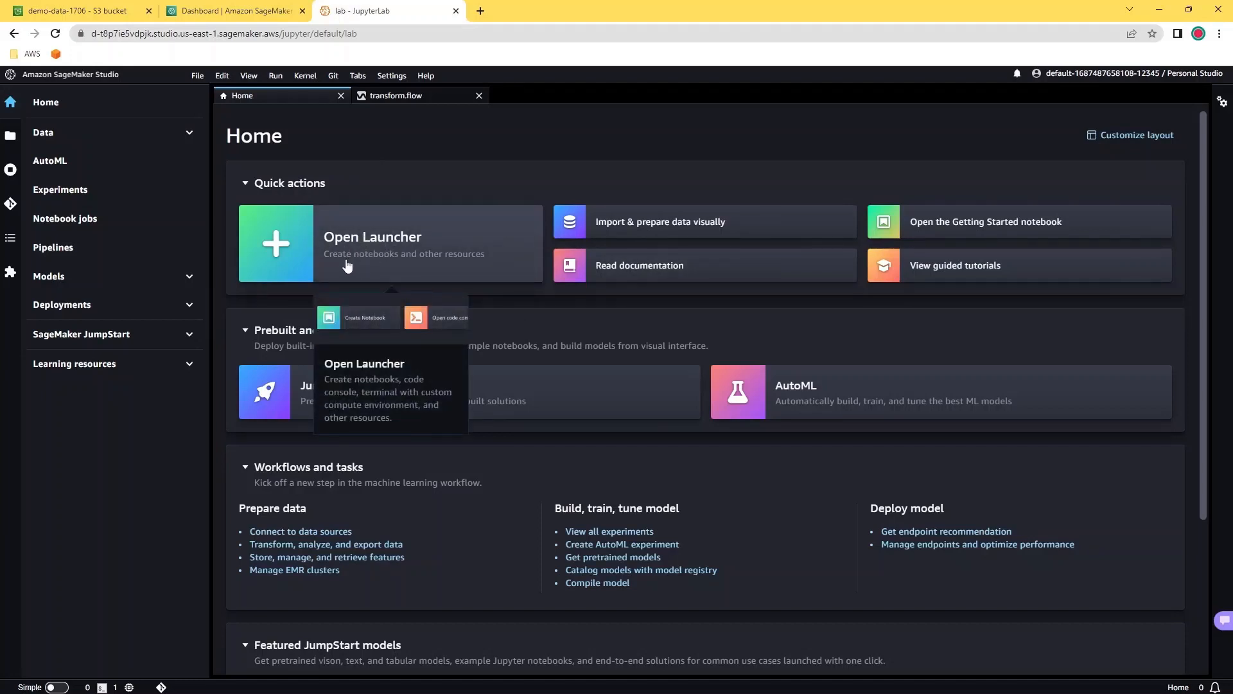
pyautogui.moveTo(652, 225)
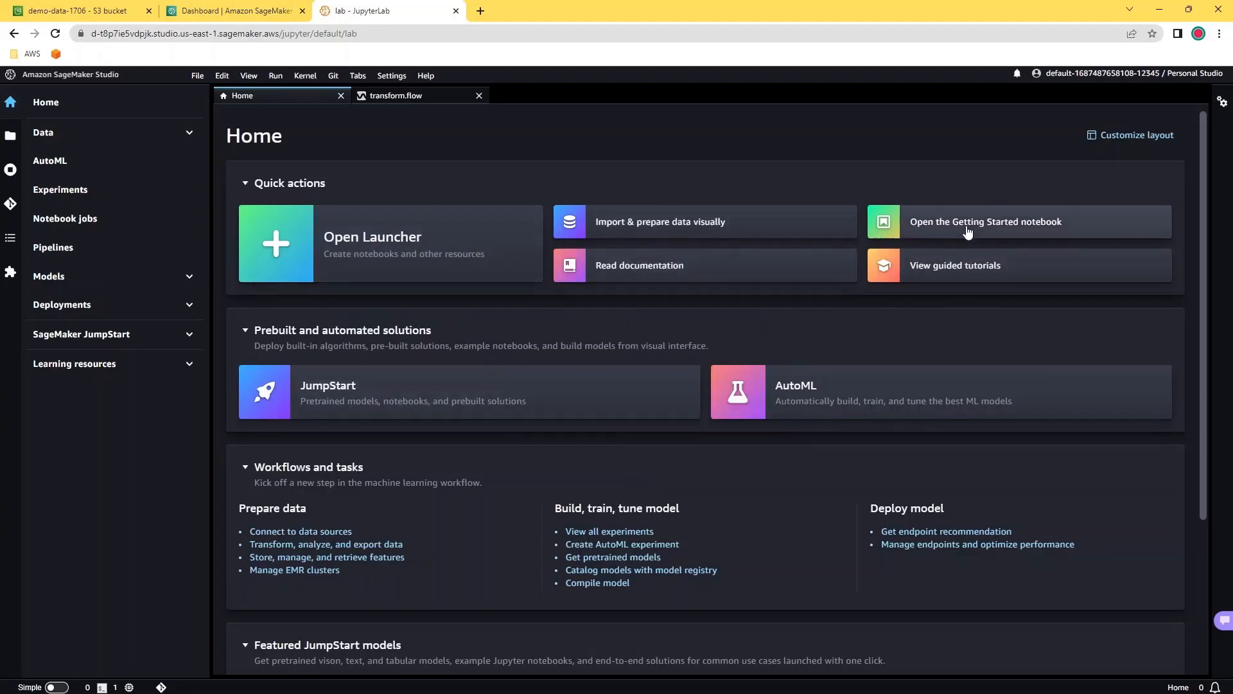
pyautogui.moveTo(979, 226)
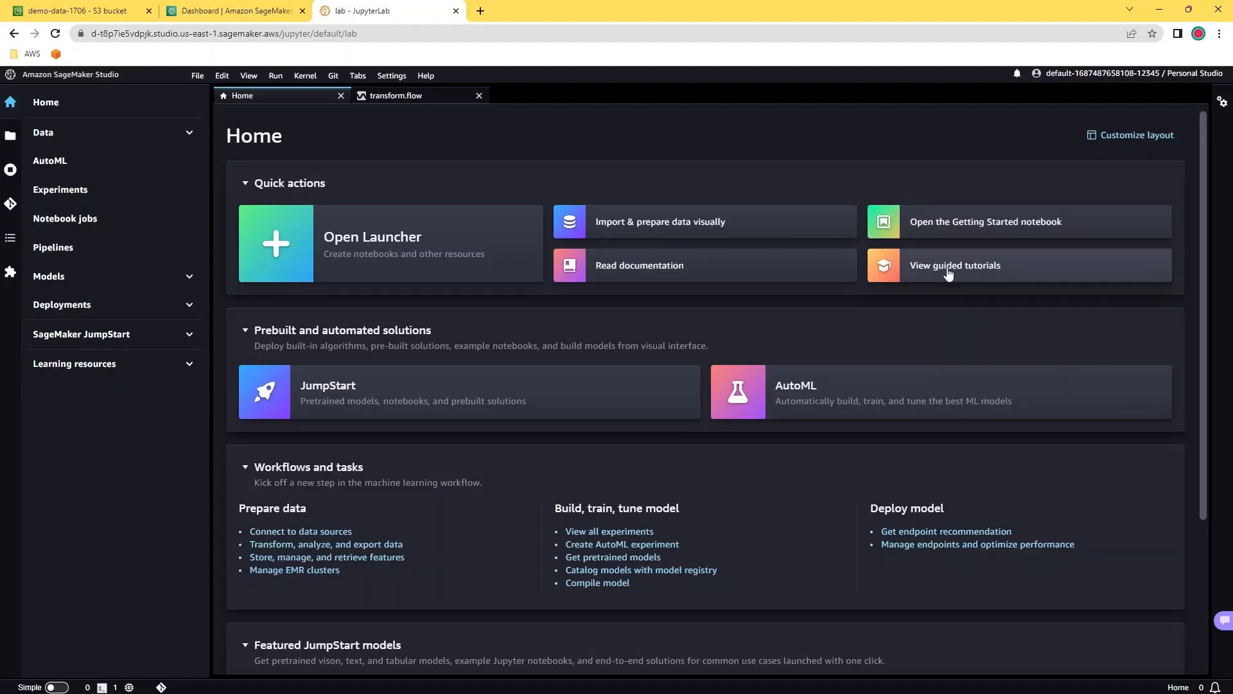
pyautogui.moveTo(350, 412)
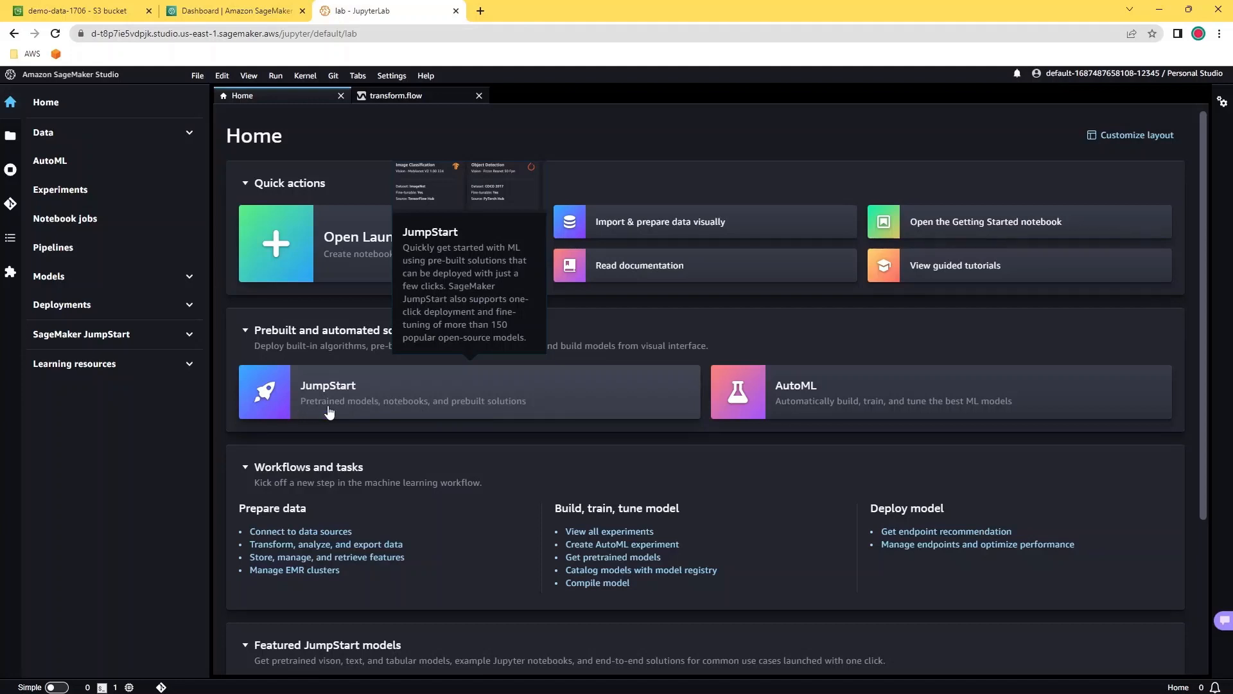
pyautogui.moveTo(853, 404)
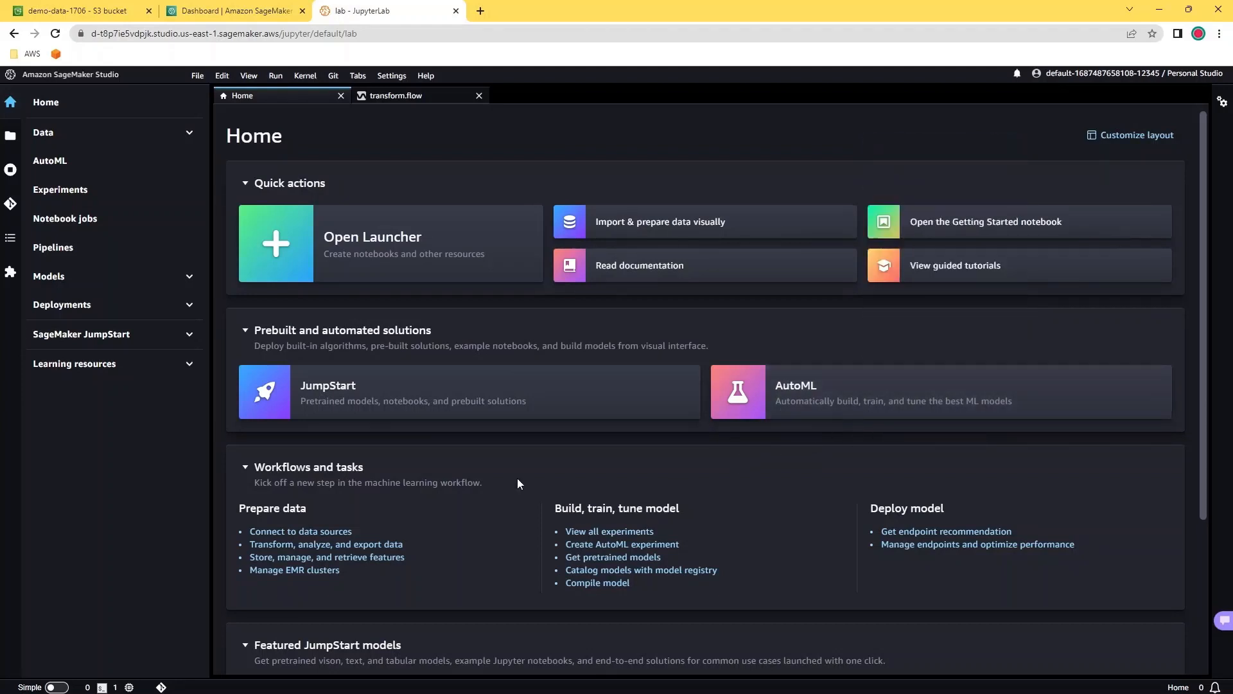
pyautogui.scroll(-3, 518, 481)
pyautogui.scroll(3, 518, 481)
# Step: Look at the transform.flow data flow and the available file commands, and return to the Import & prepare data visually action on Home
pyautogui.click(409, 96)
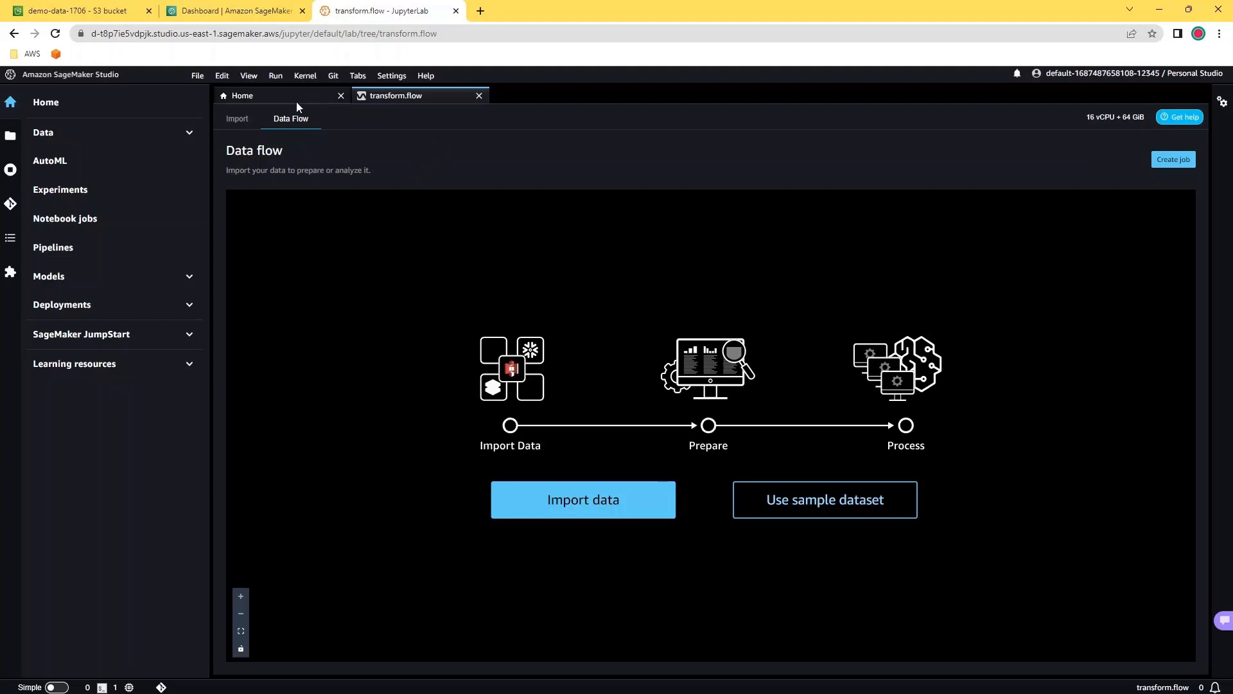
pyautogui.click(195, 77)
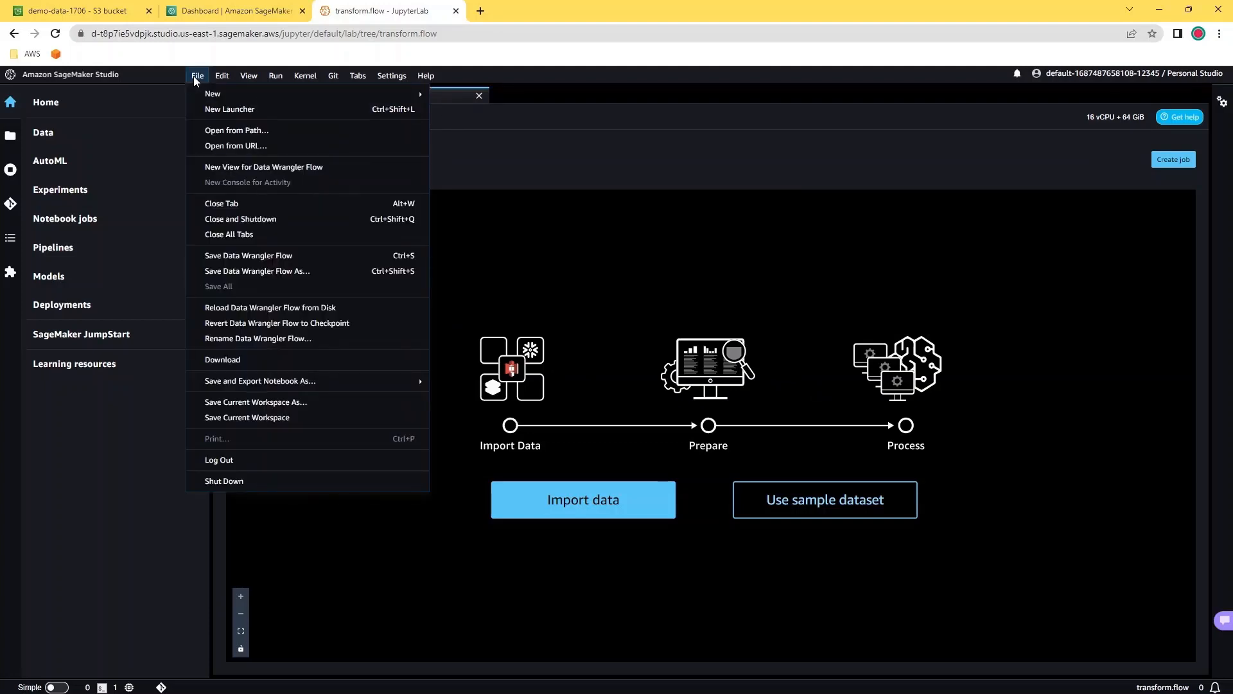
pyautogui.click(565, 133)
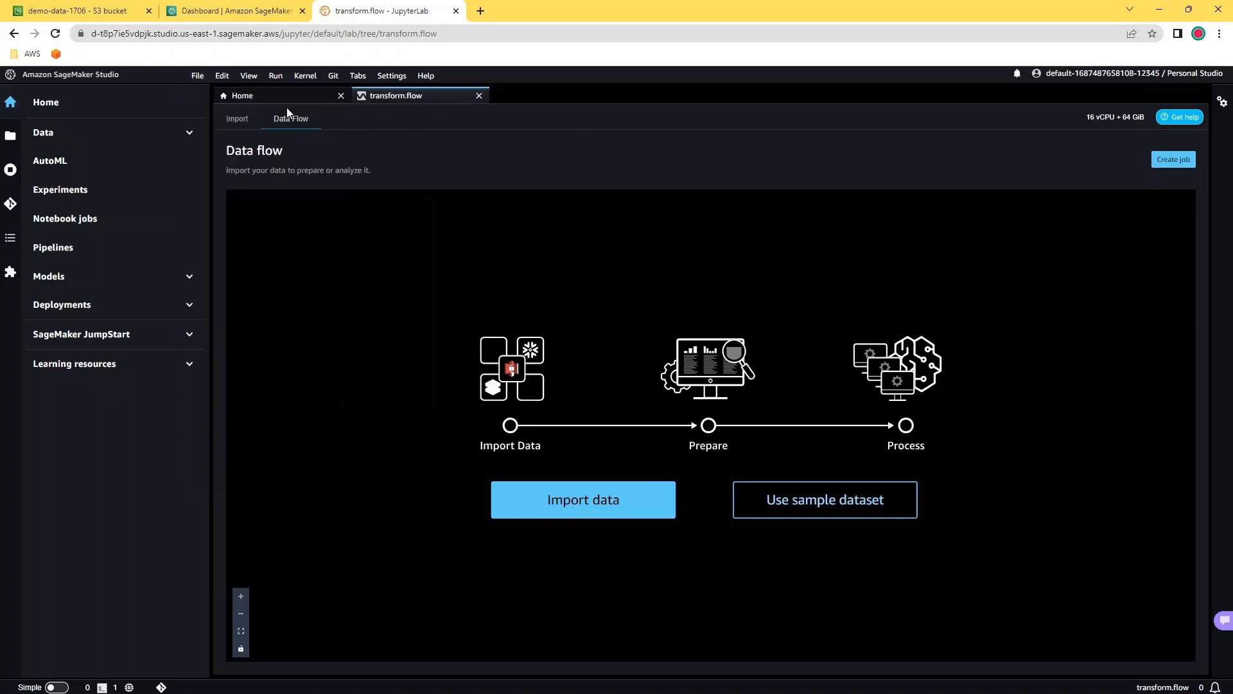
pyautogui.click(278, 95)
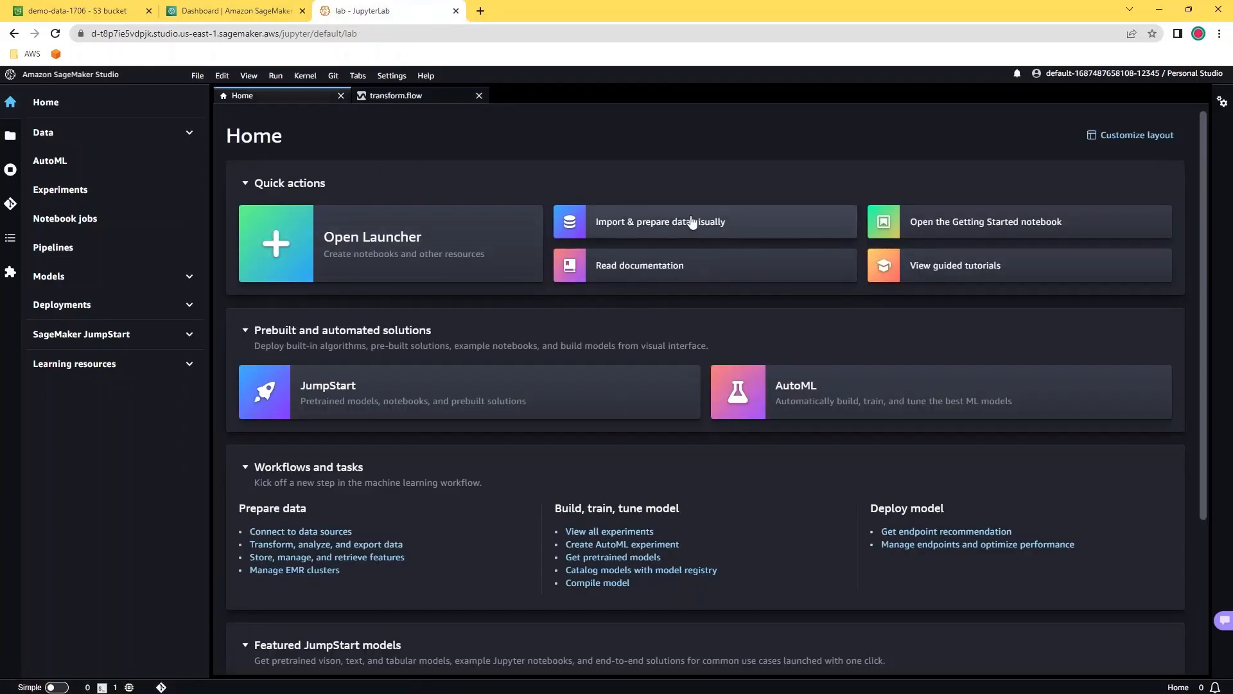
pyautogui.moveTo(691, 224)
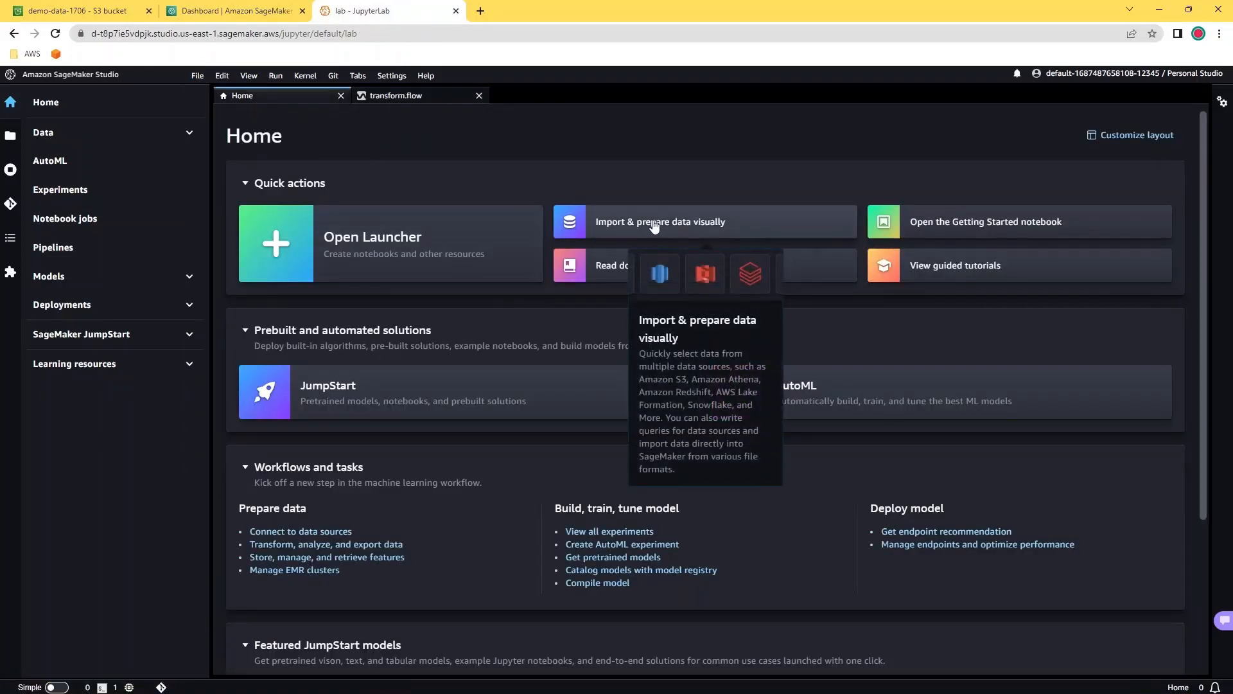
# Step: Examine the entries under the Data, Models and Deployments categories of the Studio navigation
pyautogui.click(59, 130)
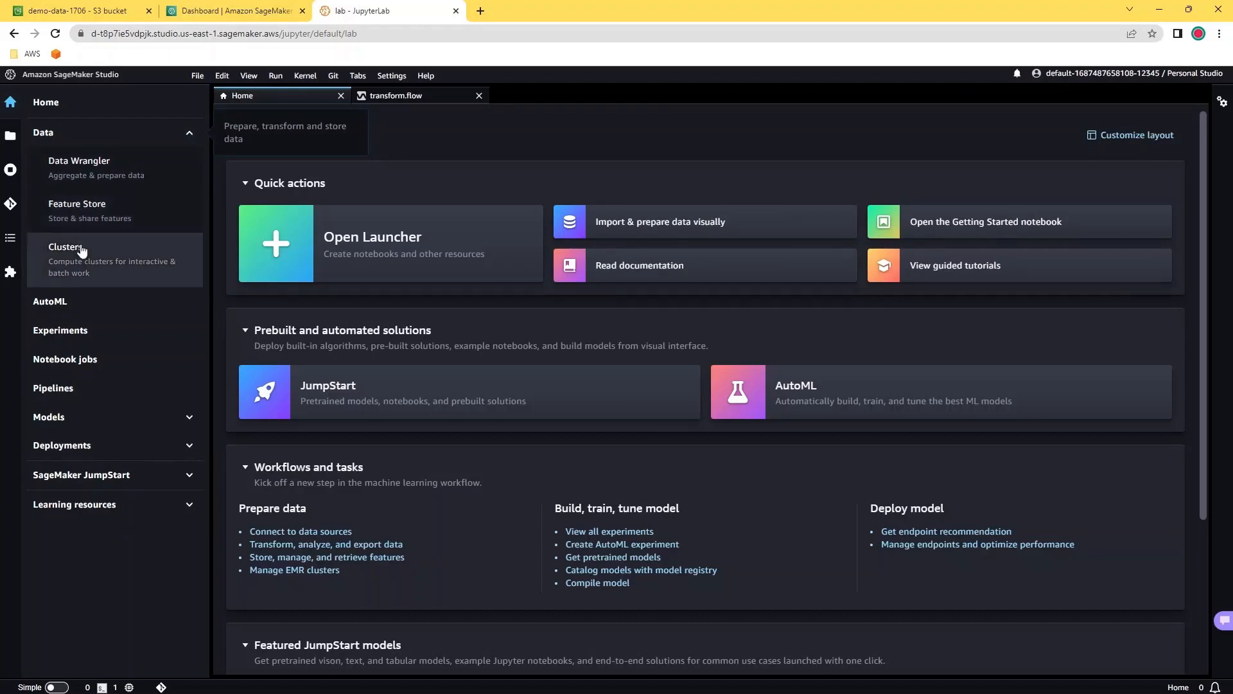
pyautogui.click(168, 136)
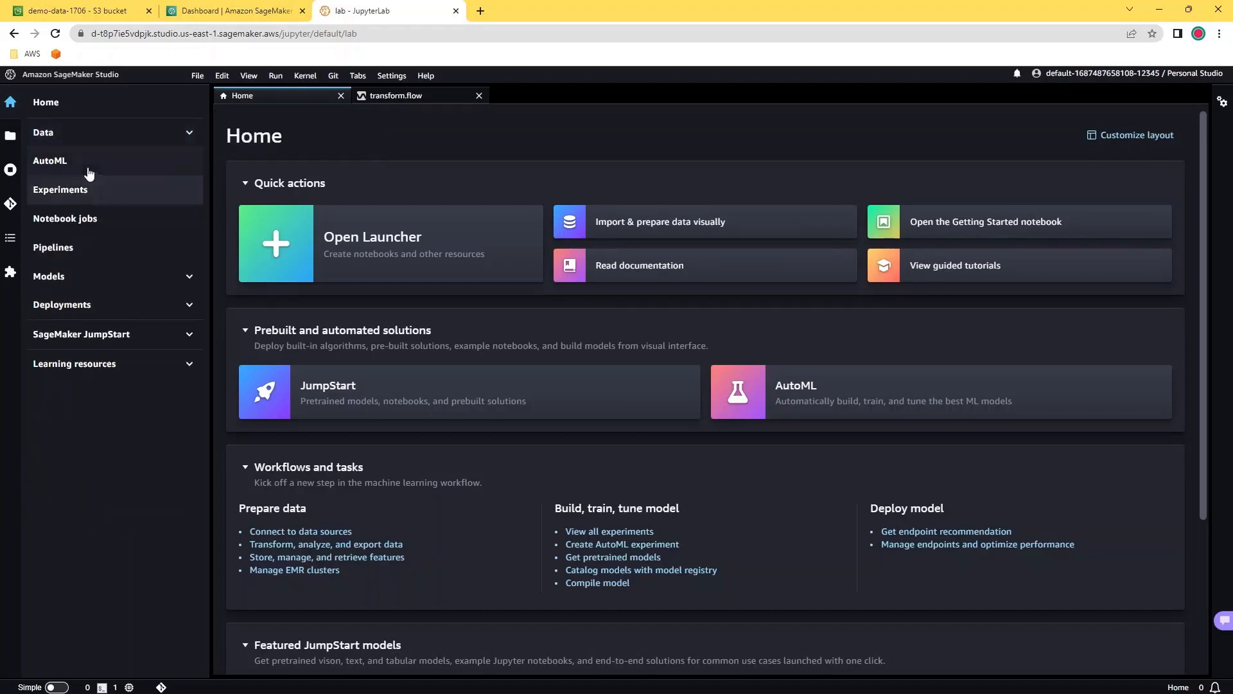
pyautogui.click(64, 279)
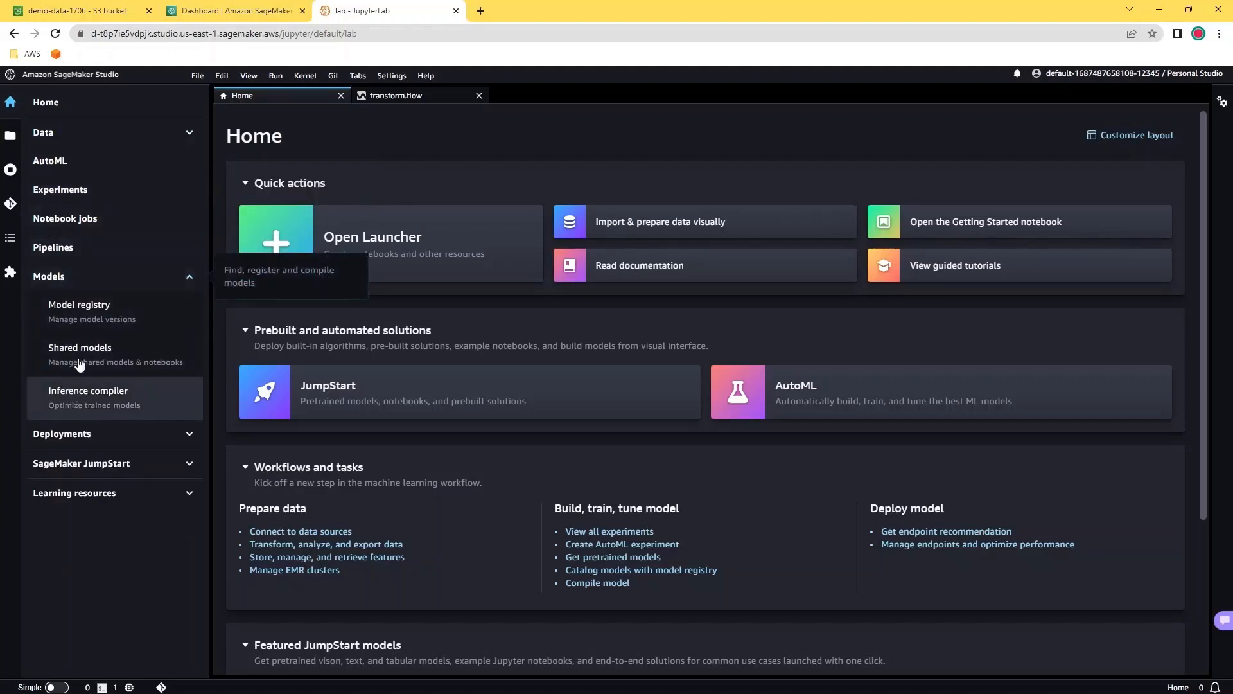
pyautogui.click(80, 282)
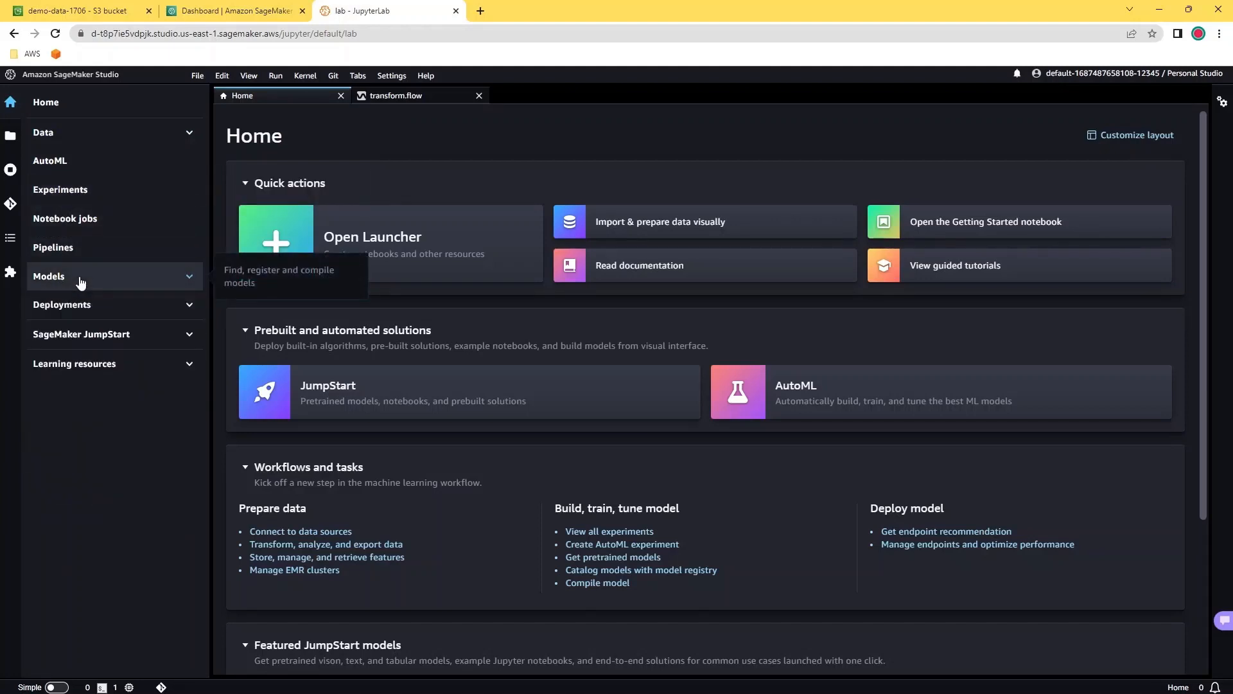
pyautogui.click(97, 311)
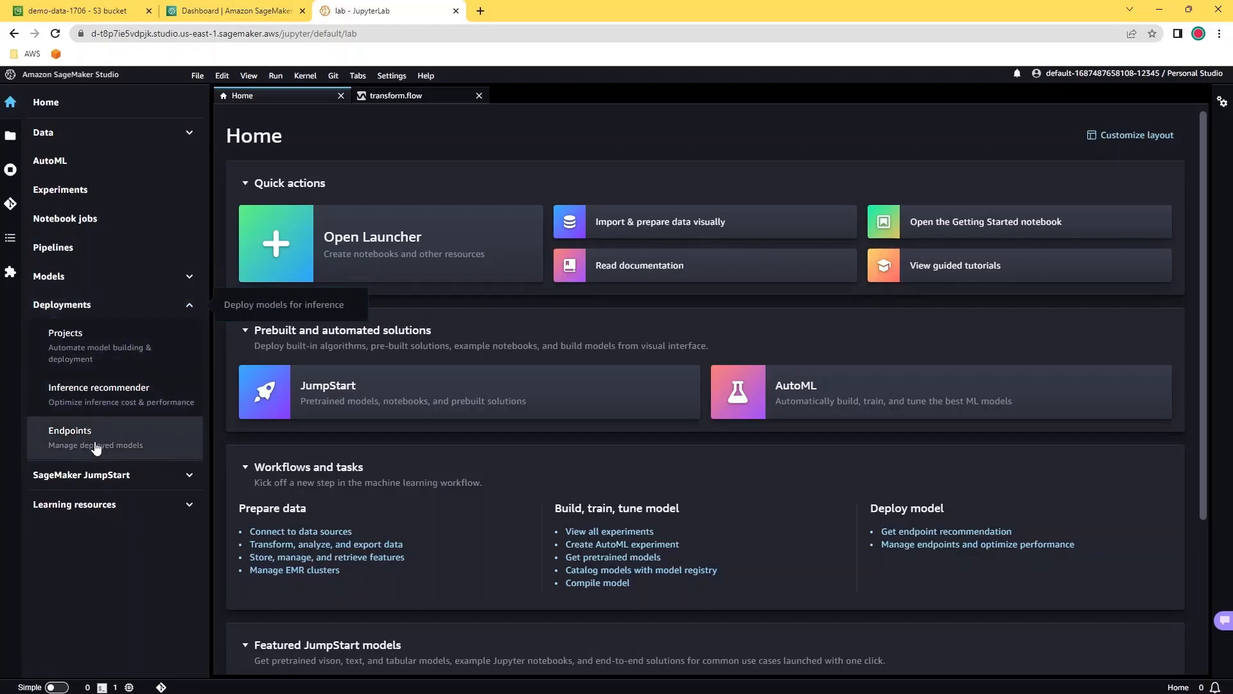
pyautogui.click(77, 304)
# Step: Look through the file browser, running instances, Git, table of contents and extension views, and return to the file browser
pyautogui.click(10, 137)
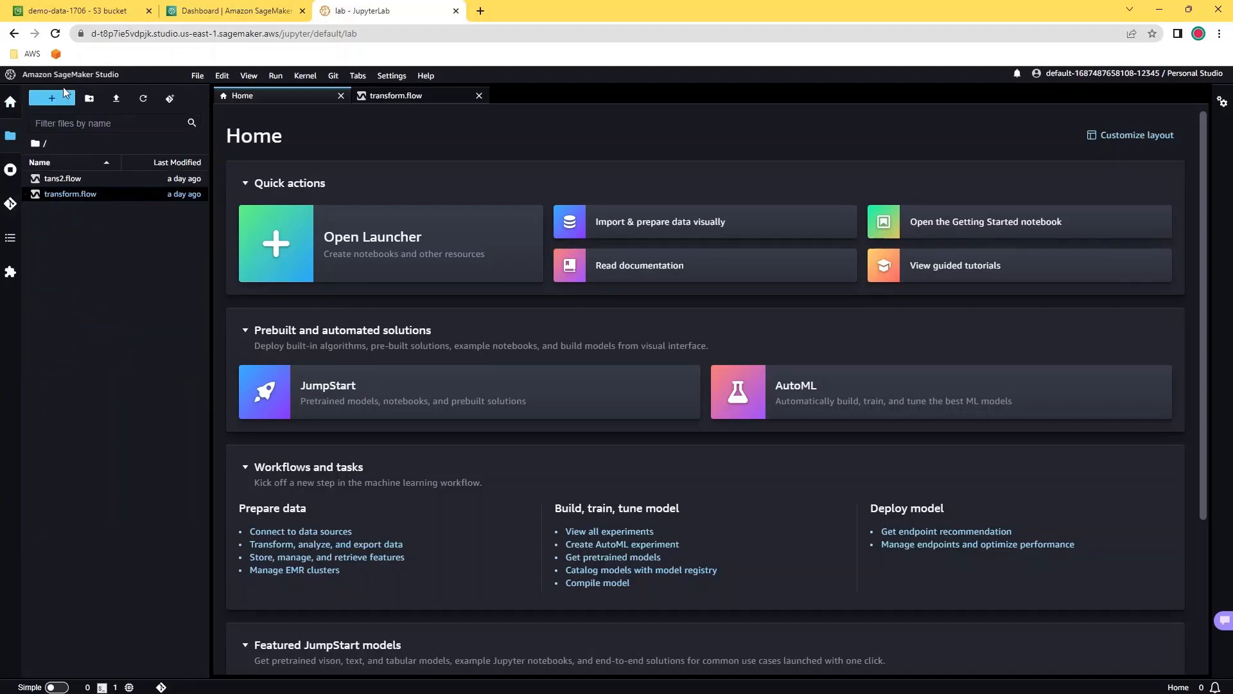
pyautogui.click(142, 102)
pyautogui.click(10, 170)
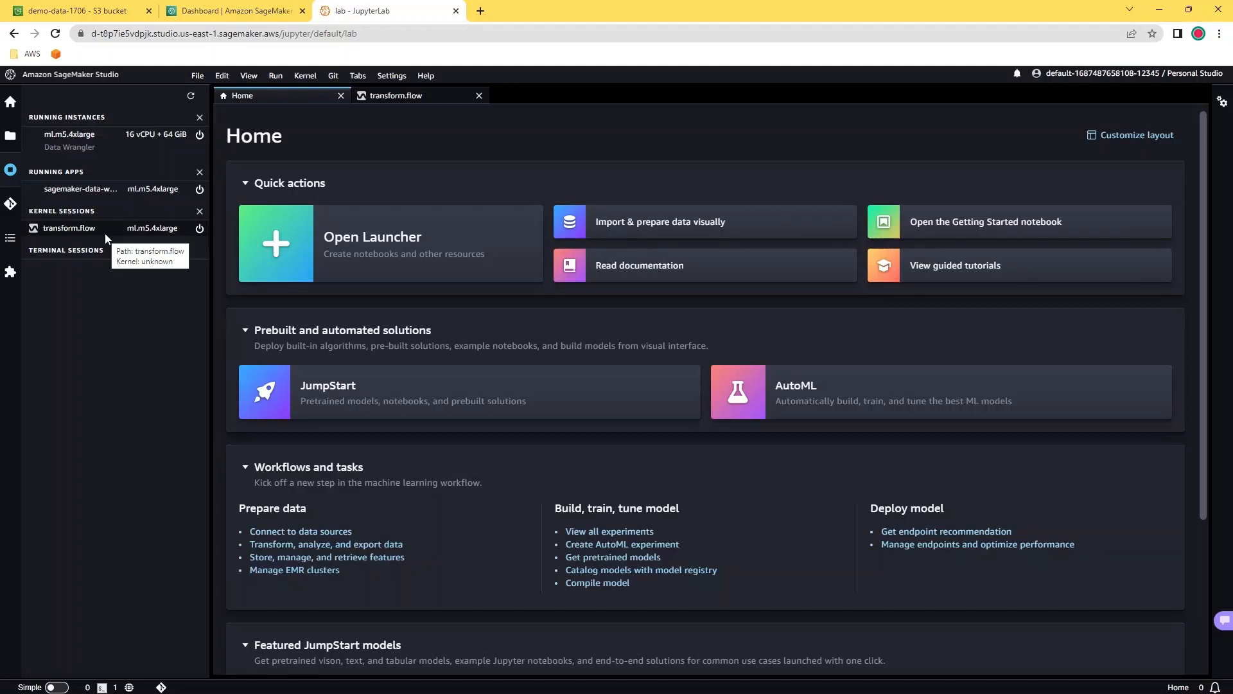
pyautogui.click(10, 204)
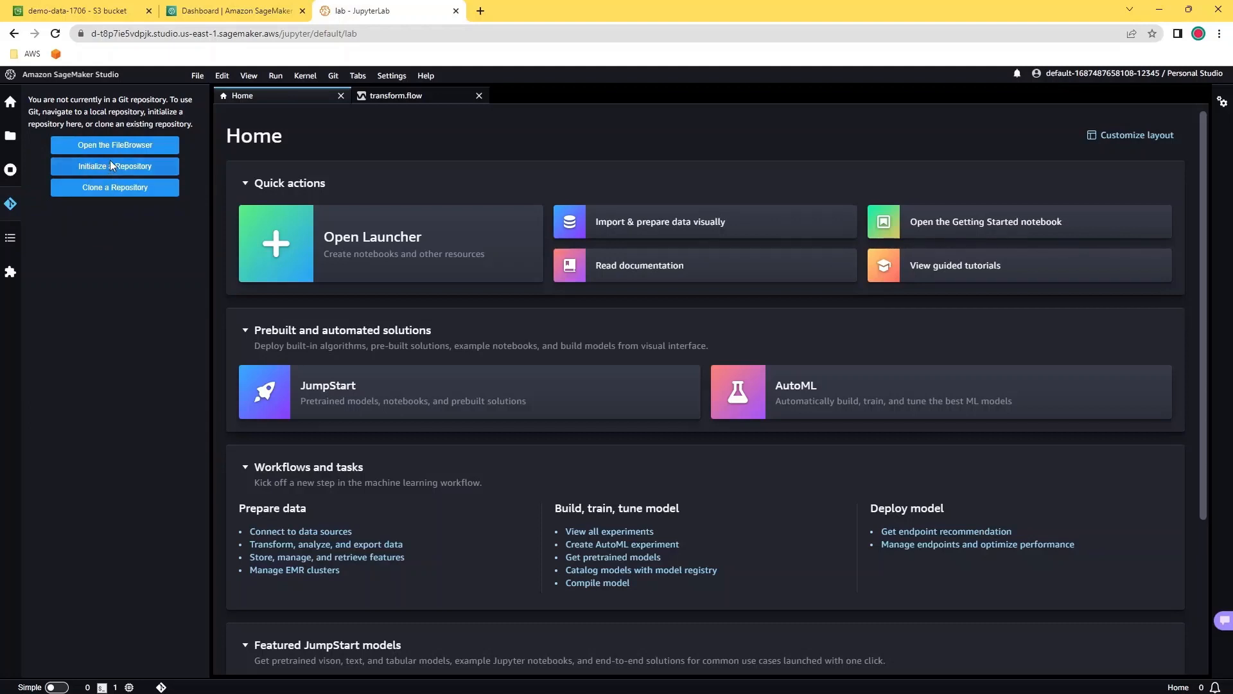
pyautogui.click(10, 241)
pyautogui.click(10, 273)
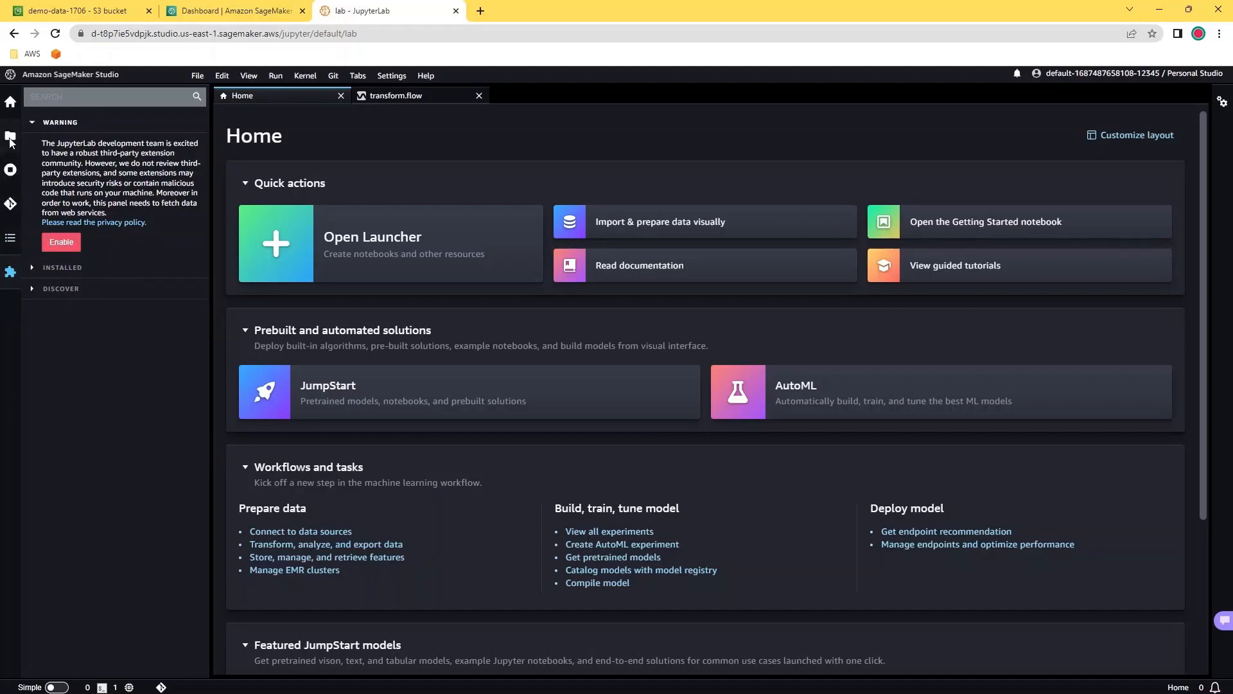
pyautogui.click(10, 137)
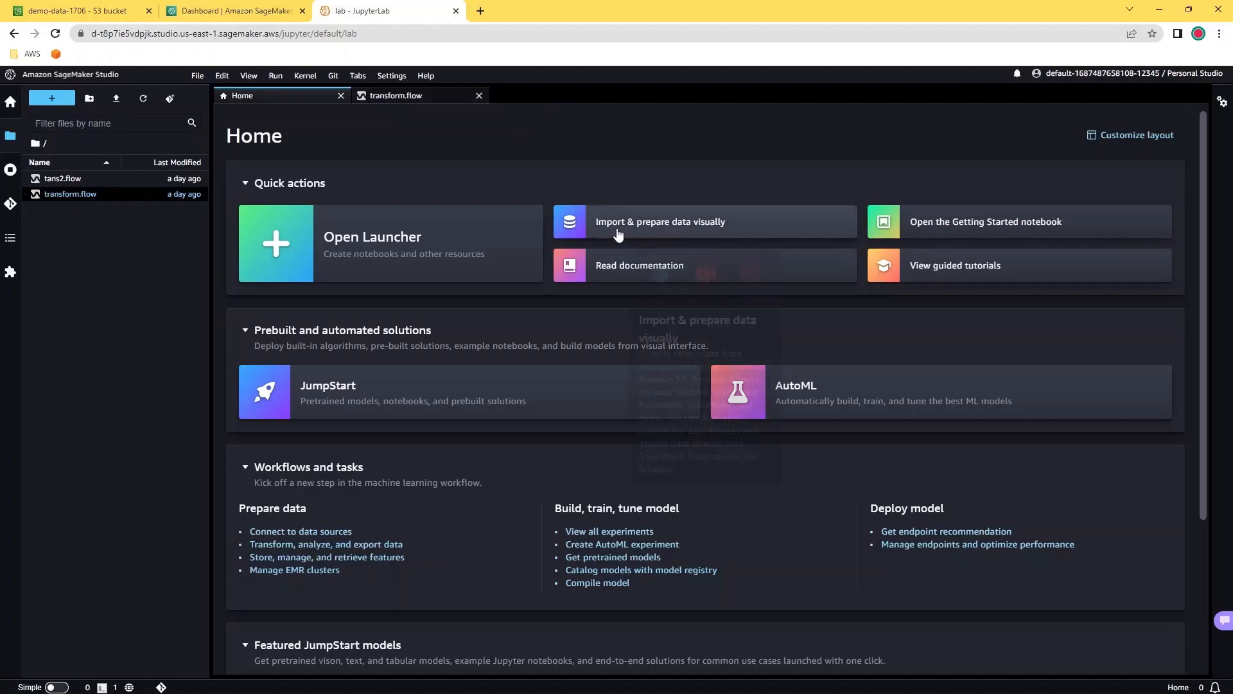
# Step: Create a new Data Wrangler flow with Import & prepare data visually and close it while it loads
pyautogui.moveTo(613, 235)
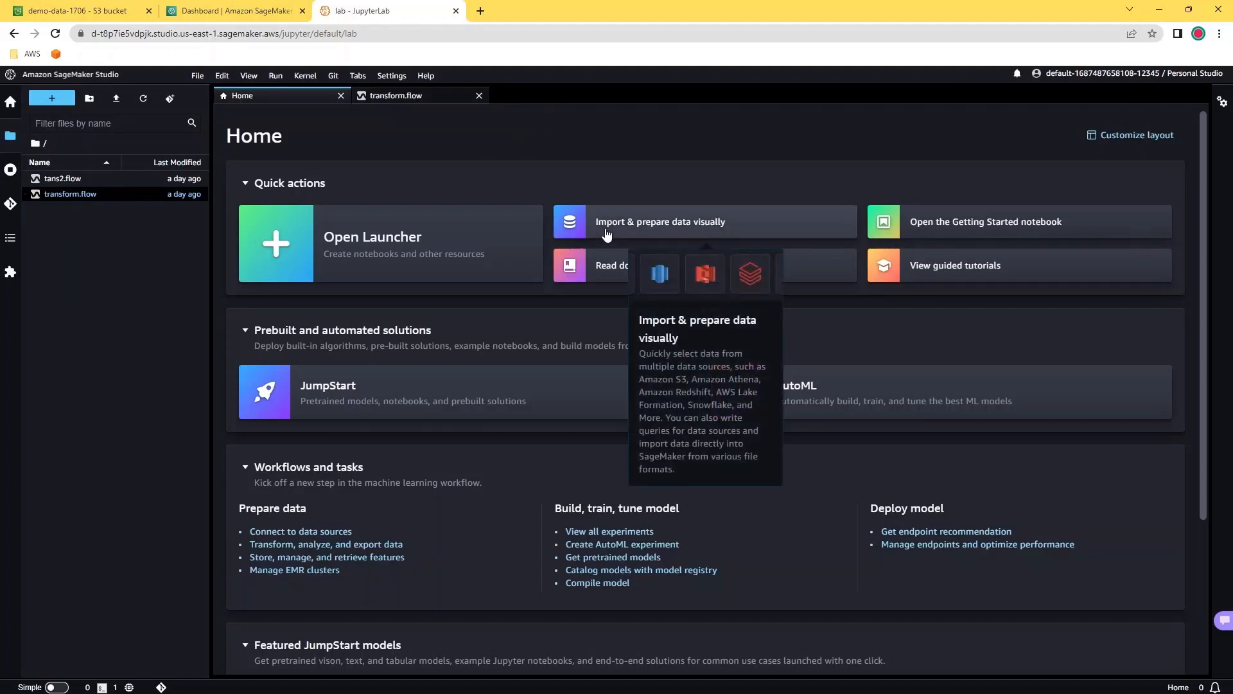
pyautogui.click(607, 226)
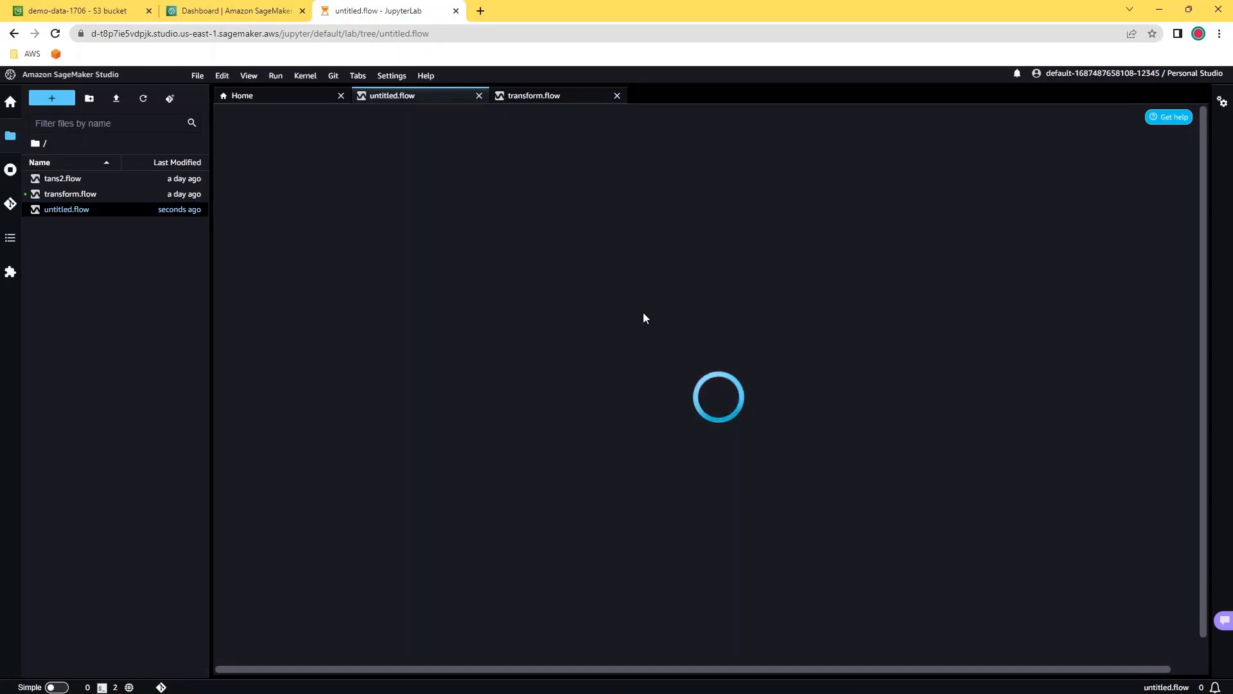
pyautogui.click(478, 96)
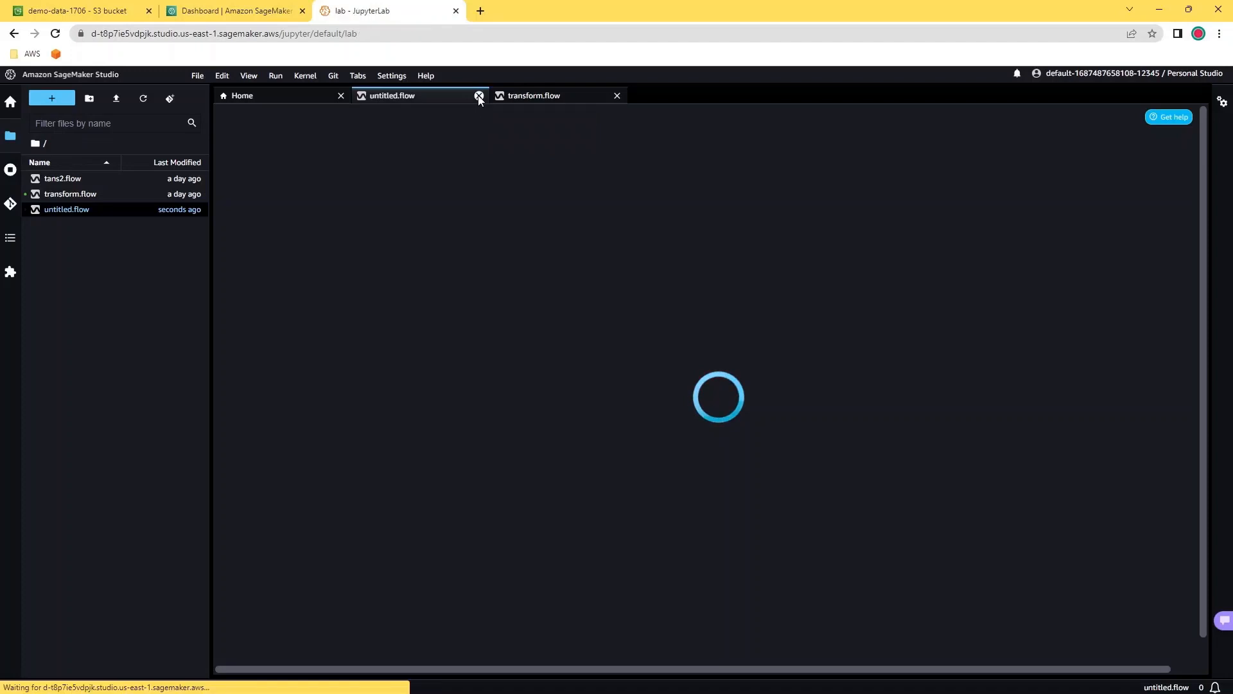
# Step: Shut down the untitled.flow kernel session and return to transform.flow
pyautogui.click(10, 169)
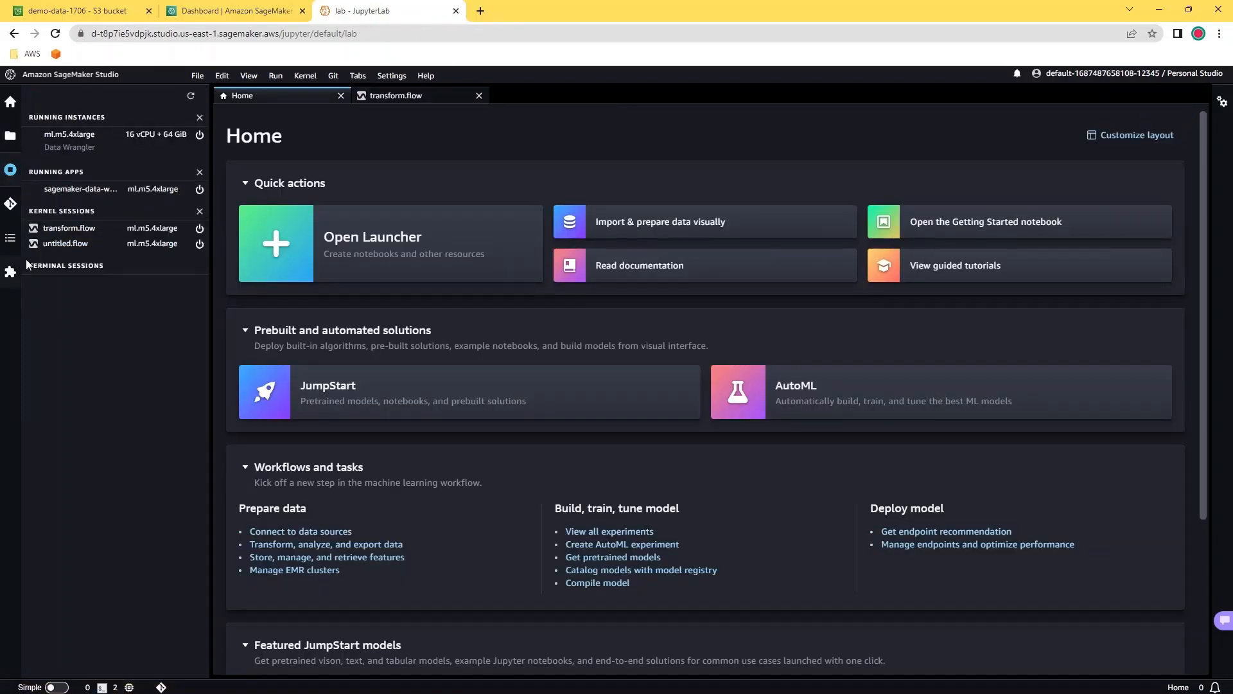
pyautogui.click(200, 244)
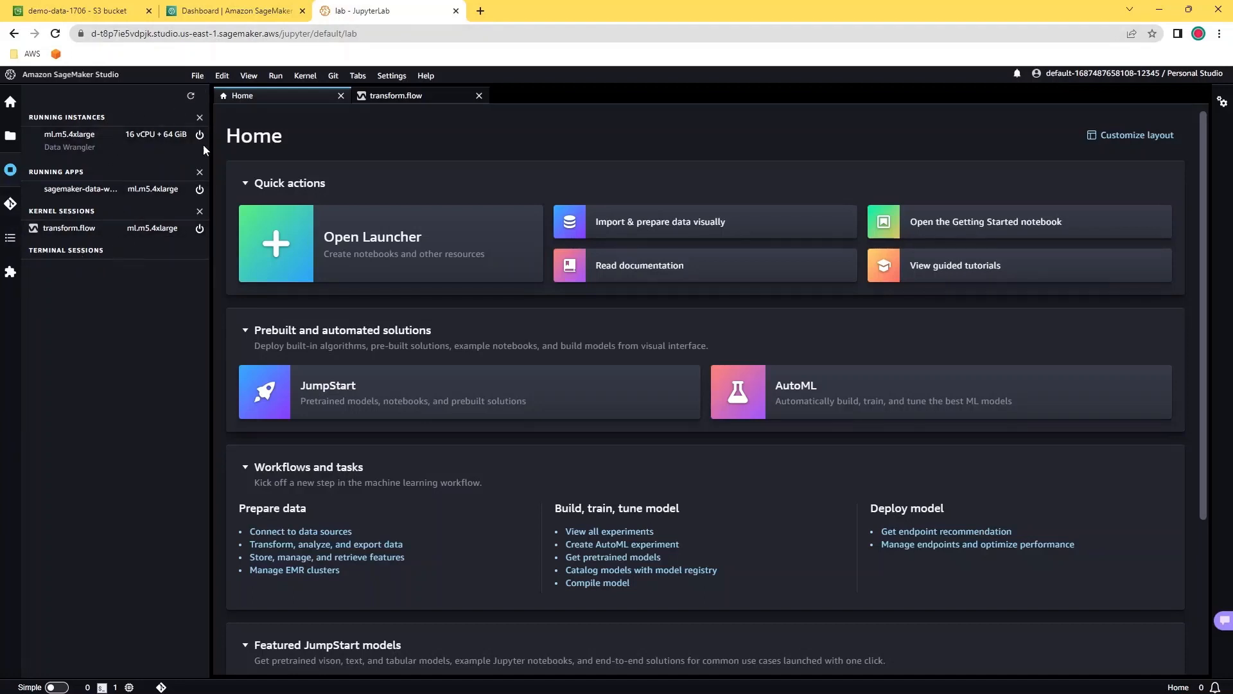
pyautogui.click(382, 96)
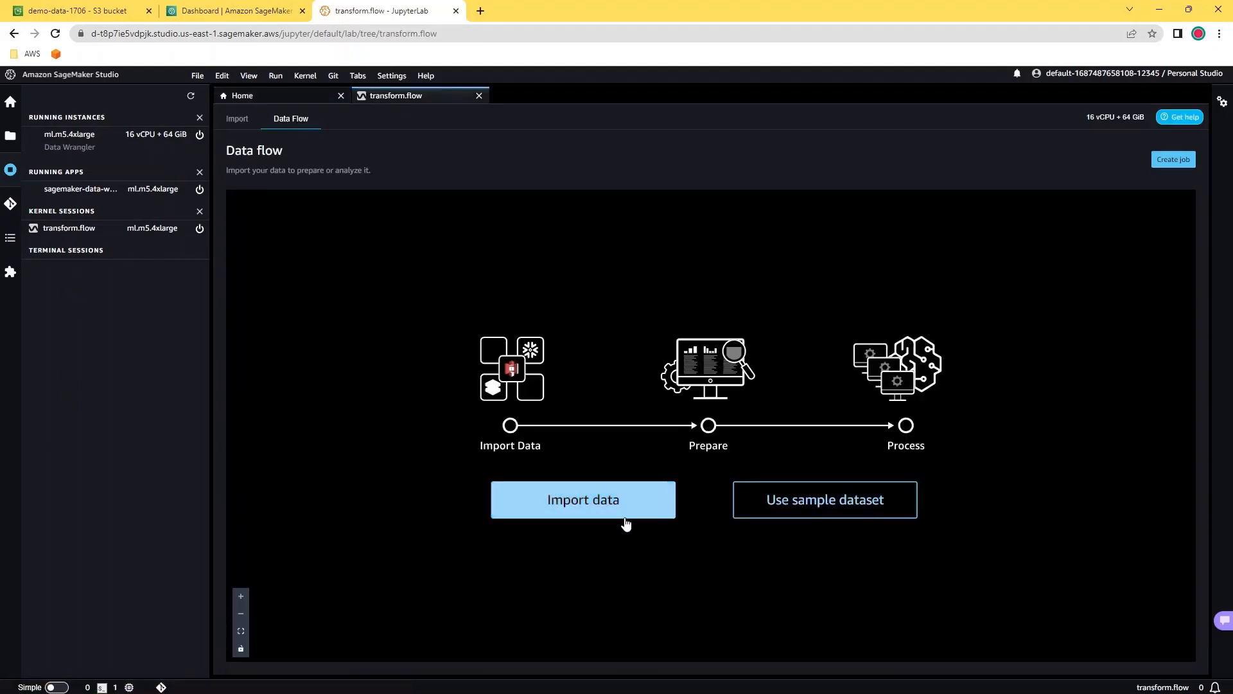
# Step: Start an Amazon S3 data import and choose hotel_bookings.csv from demo-data-1706/hotel_bookings/raw_data
pyautogui.click(589, 504)
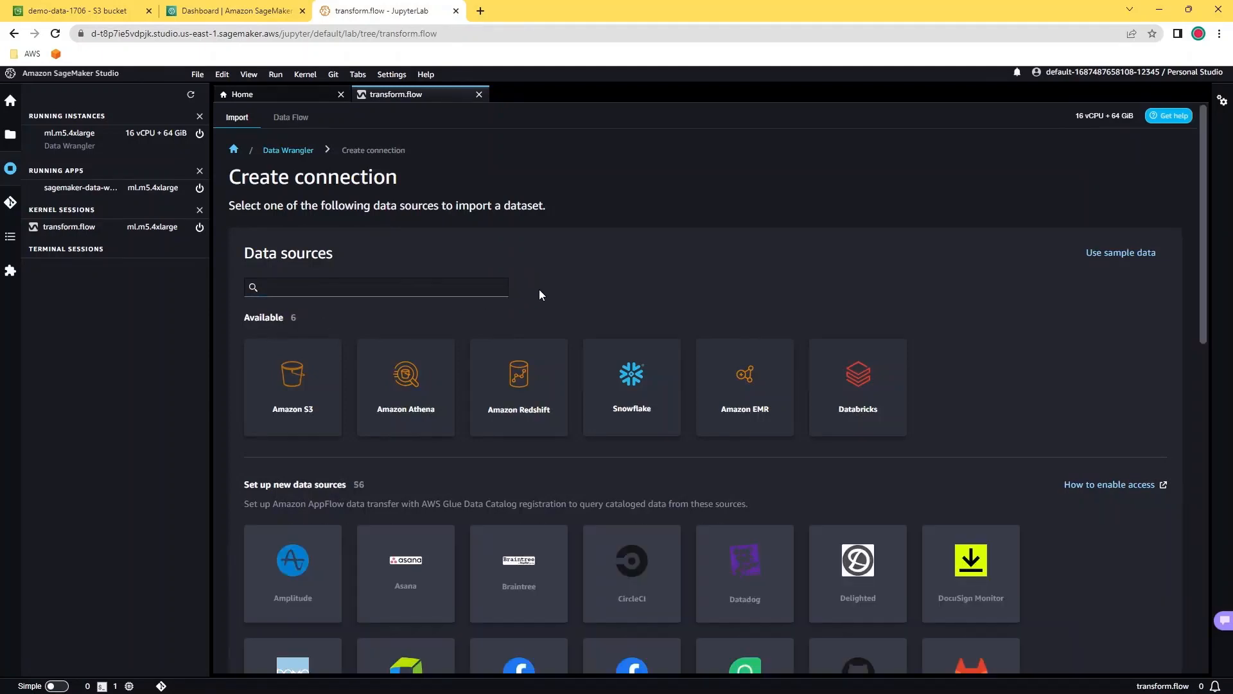
pyautogui.click(269, 401)
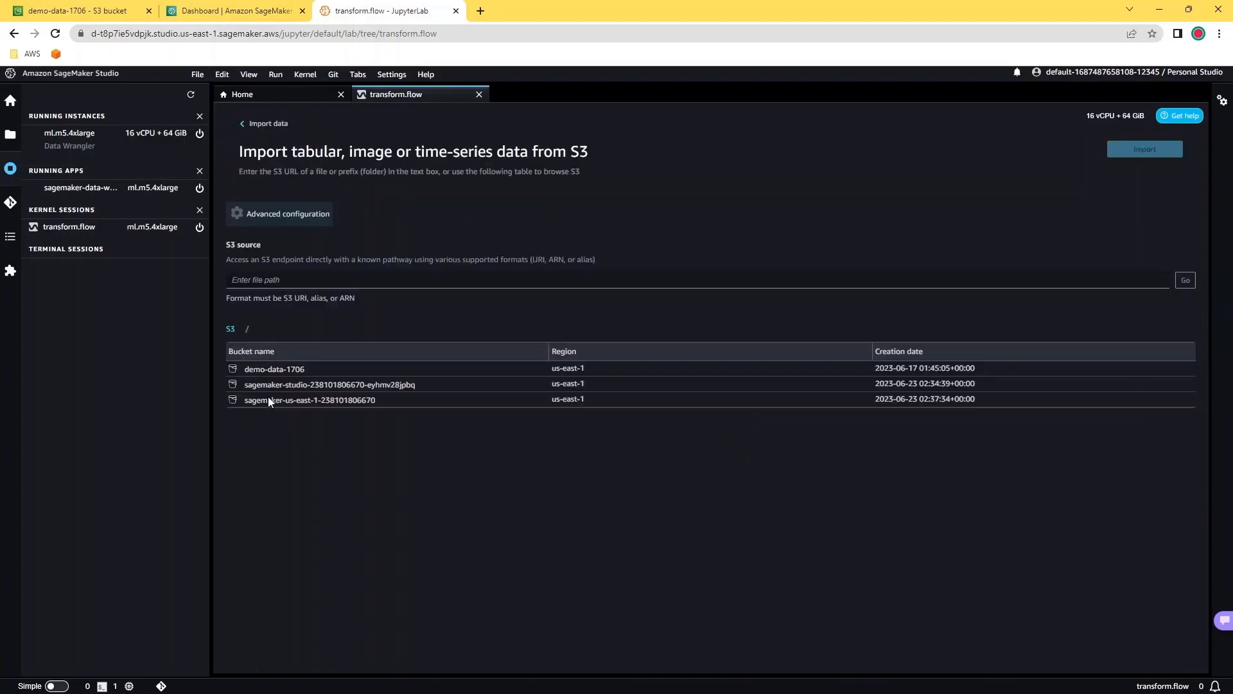
pyautogui.click(259, 369)
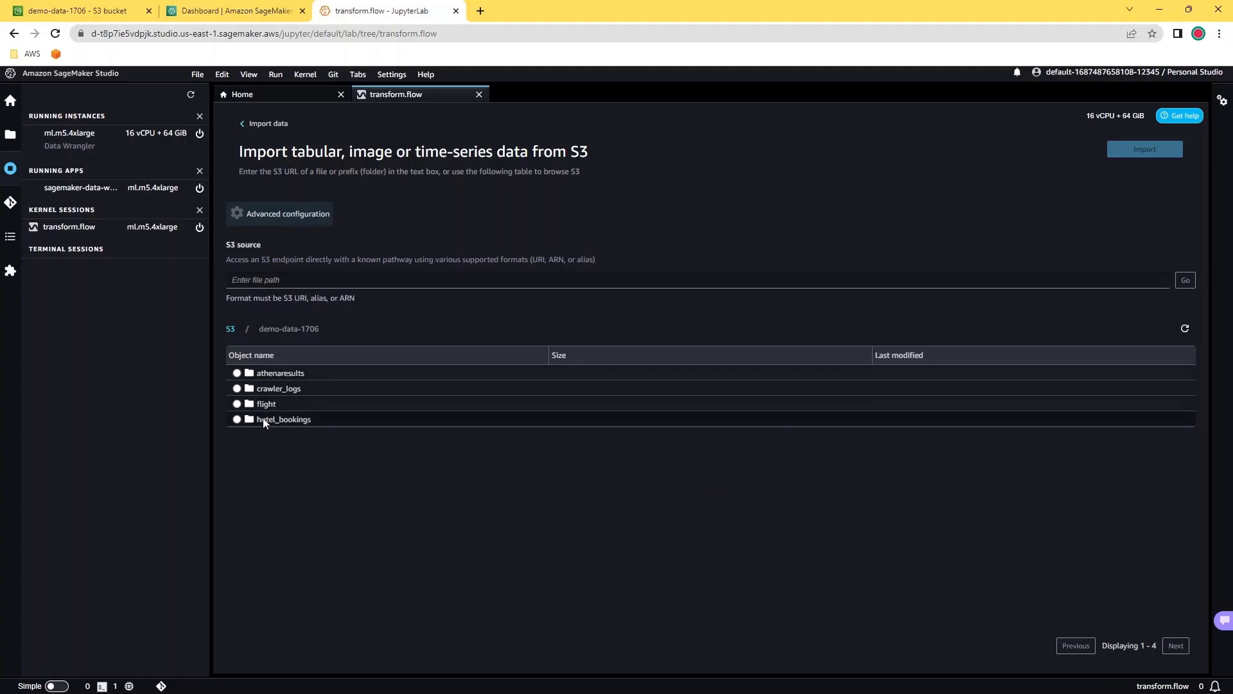
pyautogui.click(269, 418)
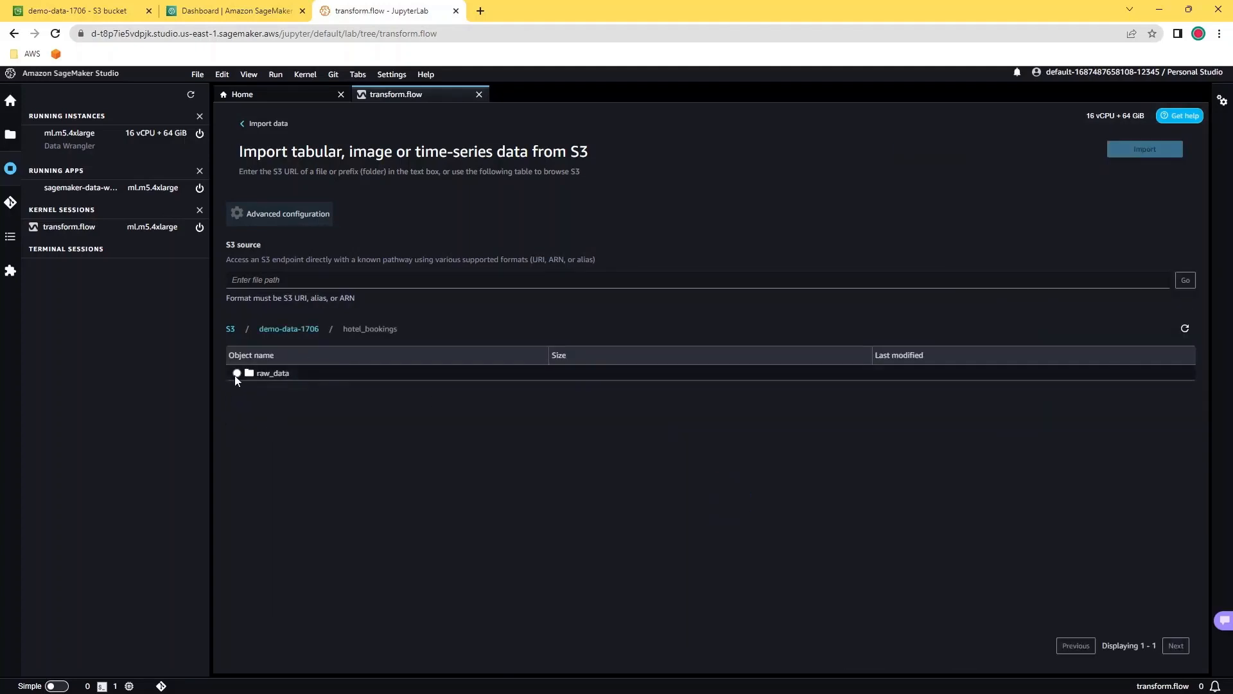
pyautogui.click(237, 374)
pyautogui.click(258, 371)
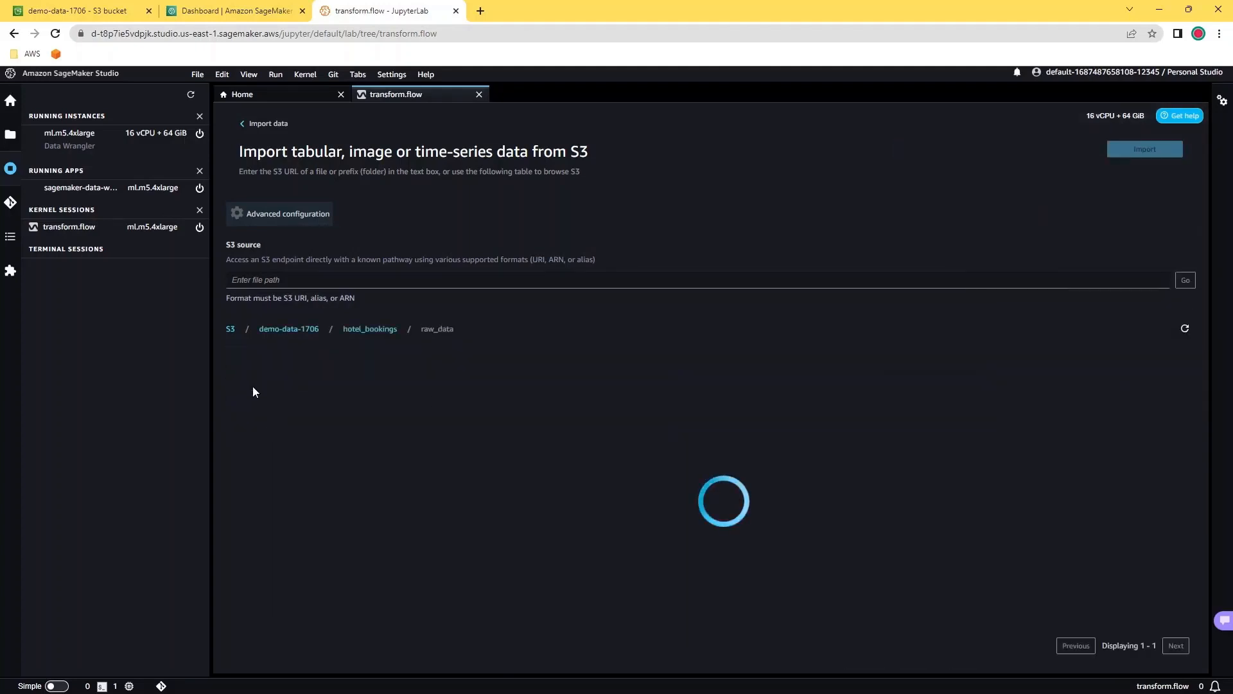
pyautogui.click(271, 371)
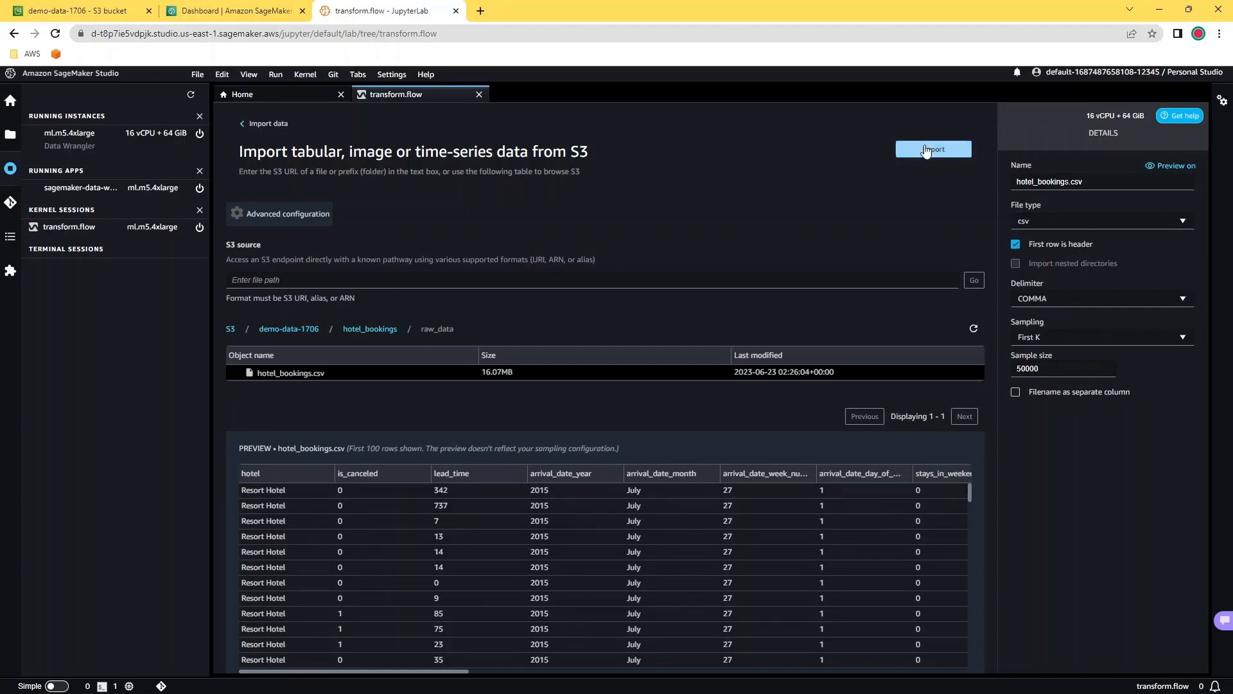
# Step: Change the sample size for hotel_bookings.csv and import the dataset
pyautogui.click(1053, 366)
pyautogui.press('BackSpace')
pyautogui.press('BackSpace')
pyautogui.write('10')
pyautogui.click(935, 151)
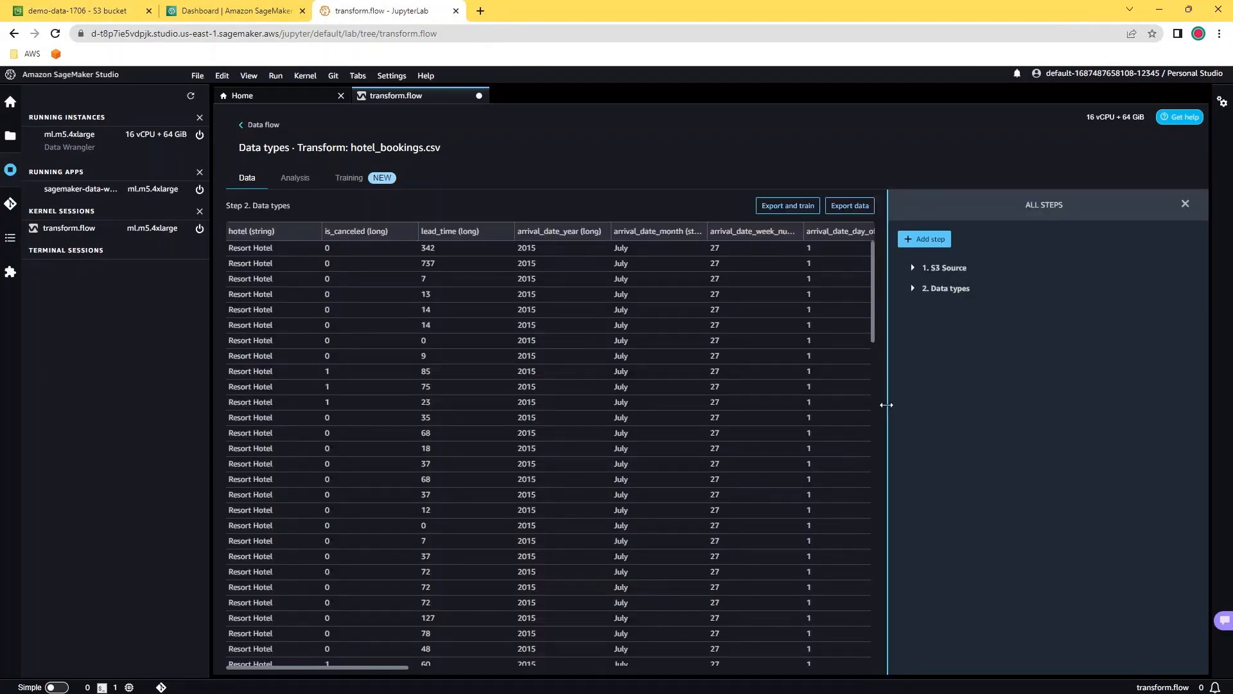
# Step: Widen the imported data table and return to the data flow to view the source node's actions, including the Export to options
pyautogui.moveTo(888, 408); pyautogui.dragTo(977, 405)
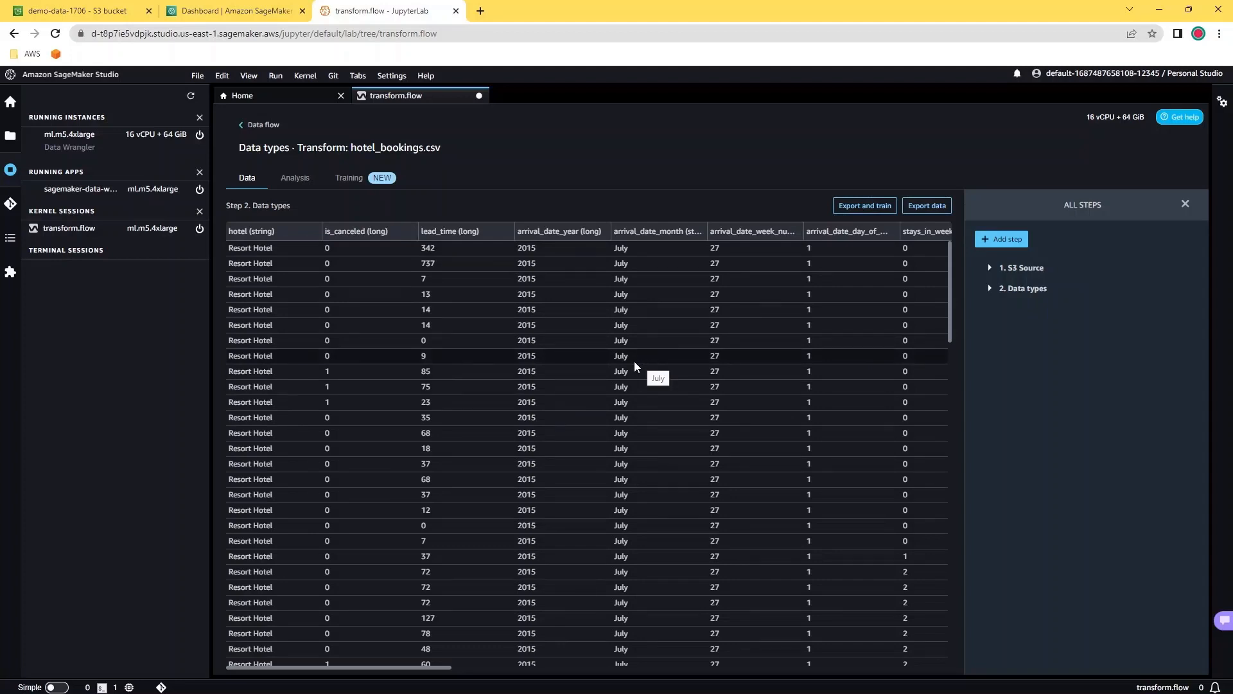
pyautogui.click(245, 126)
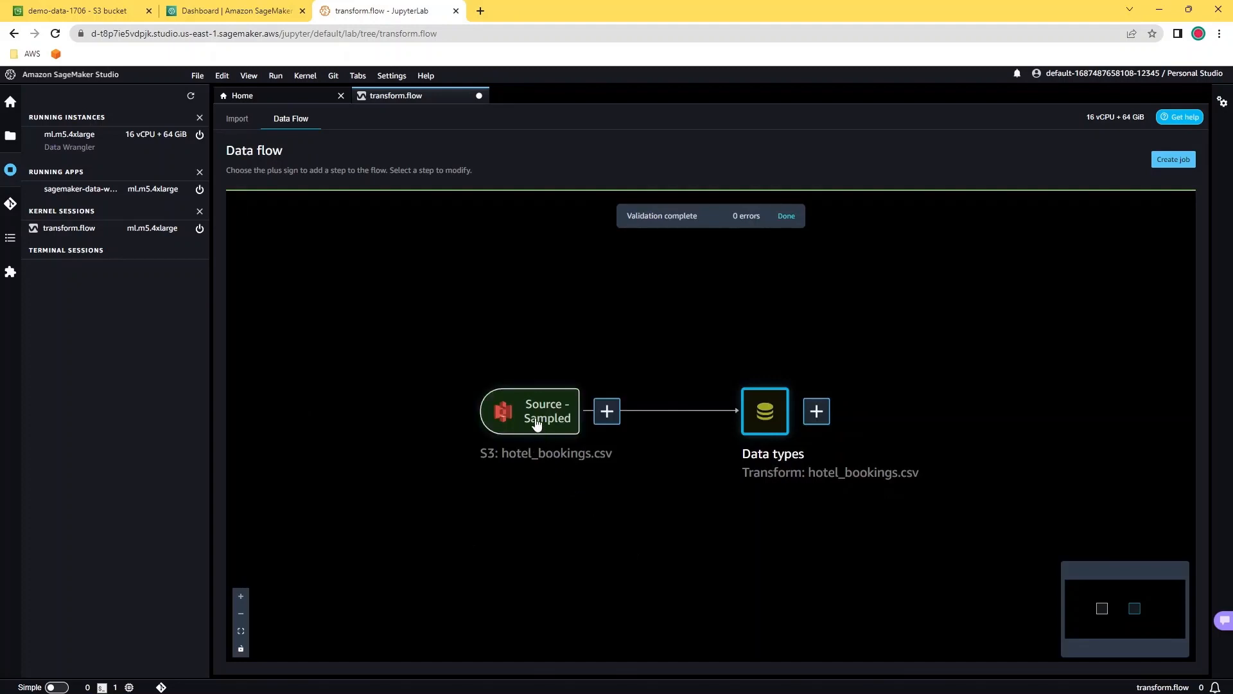
pyautogui.moveTo(494, 469)
pyautogui.click(611, 416)
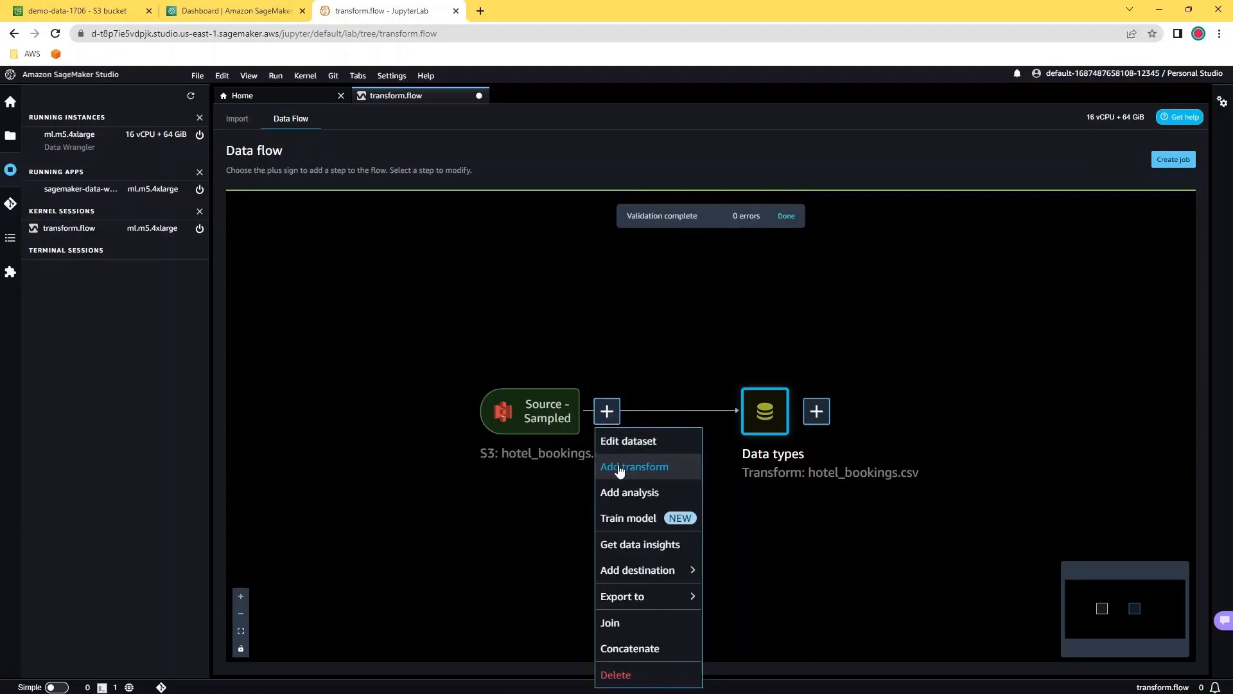
pyautogui.moveTo(619, 572)
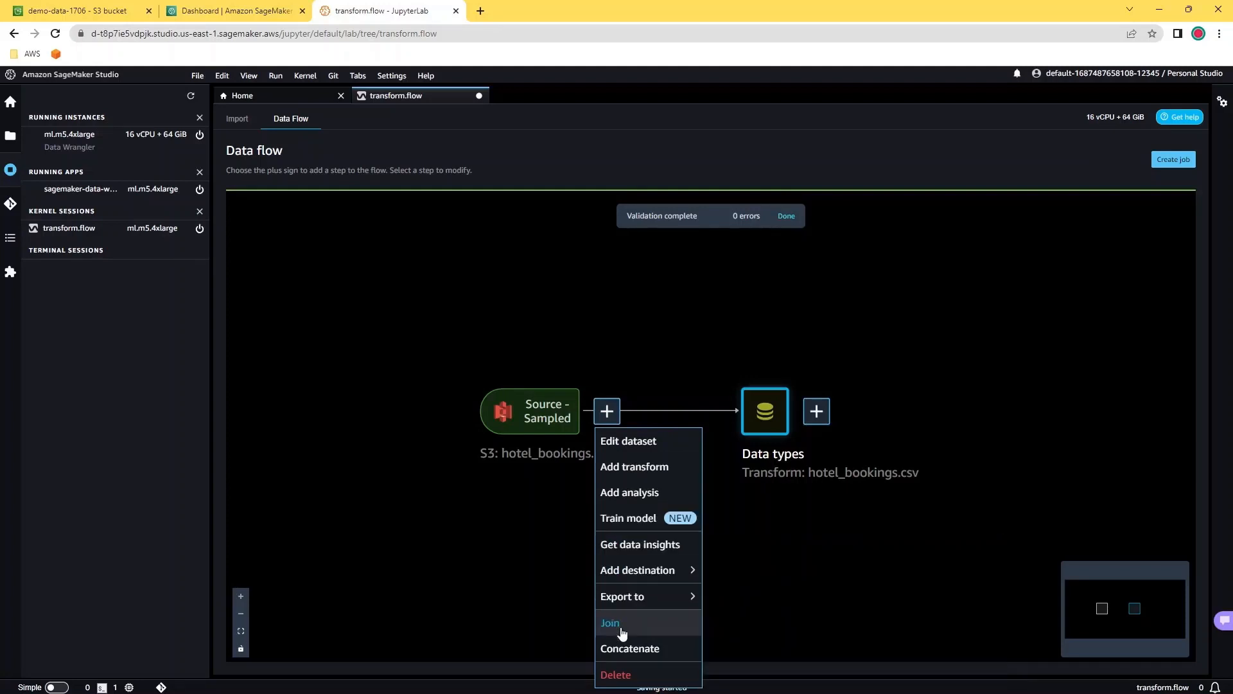
pyautogui.moveTo(642, 602)
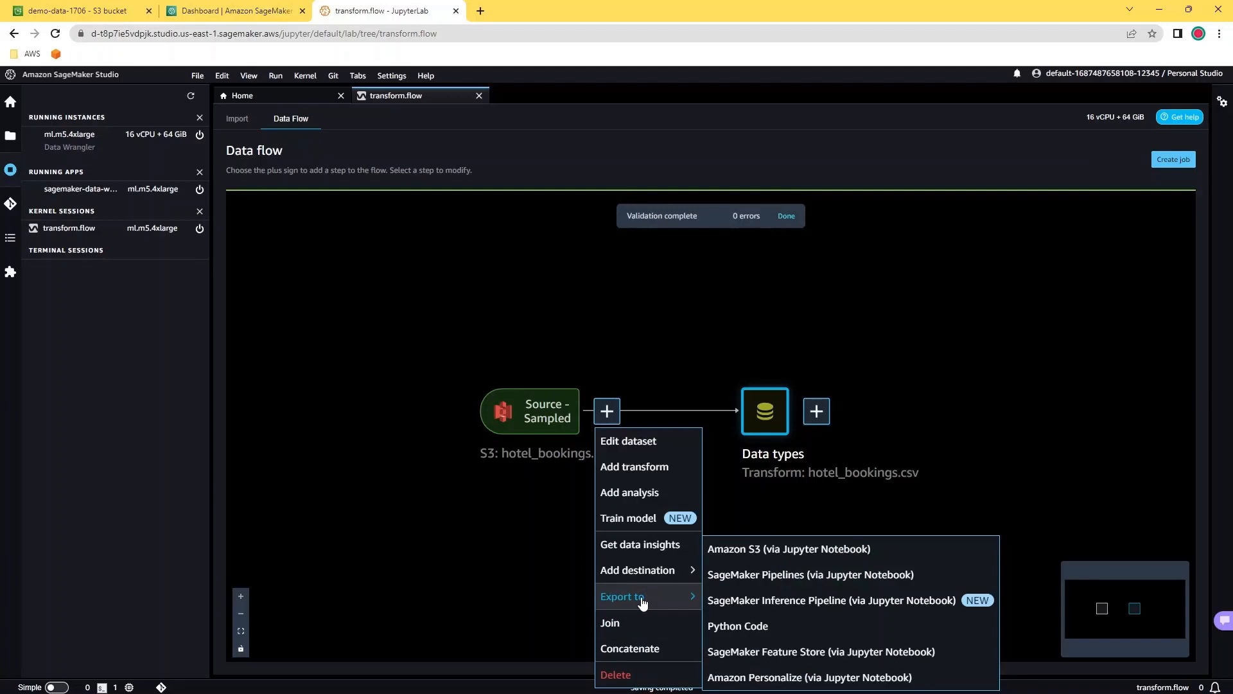
# Step: Browse the transforms available for the S3 source of hotel_bookings.csv and start a custom transform
pyautogui.click(623, 465)
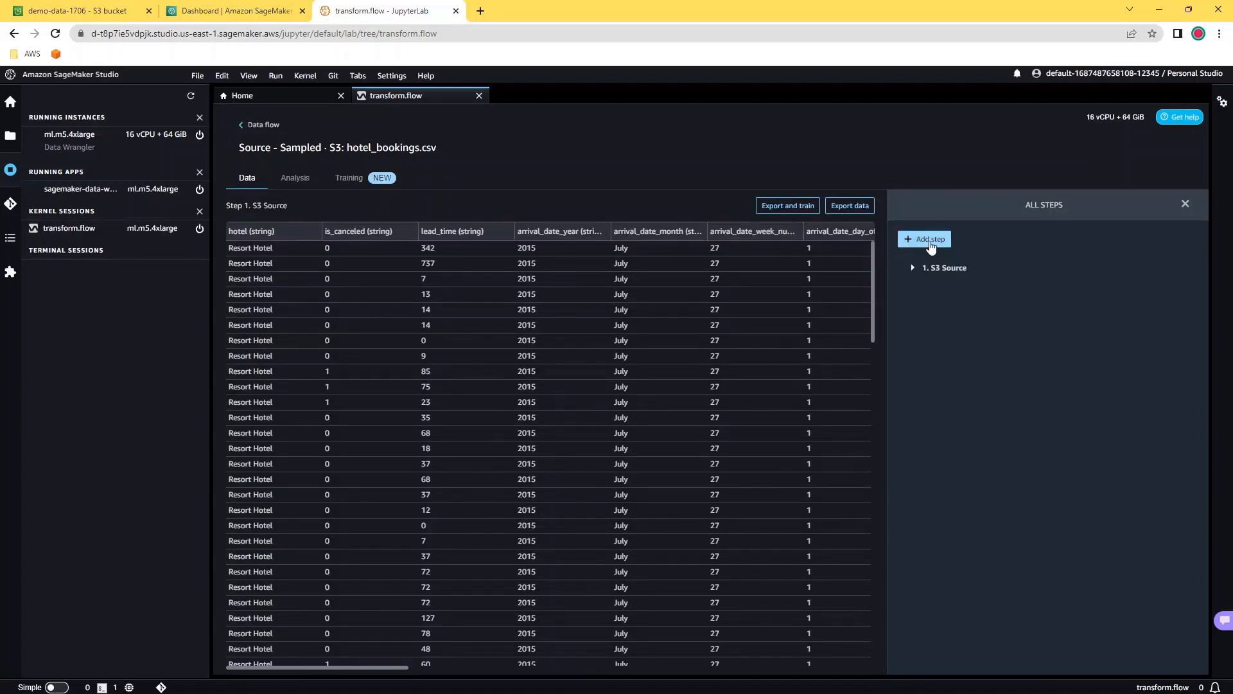
pyautogui.click(931, 244)
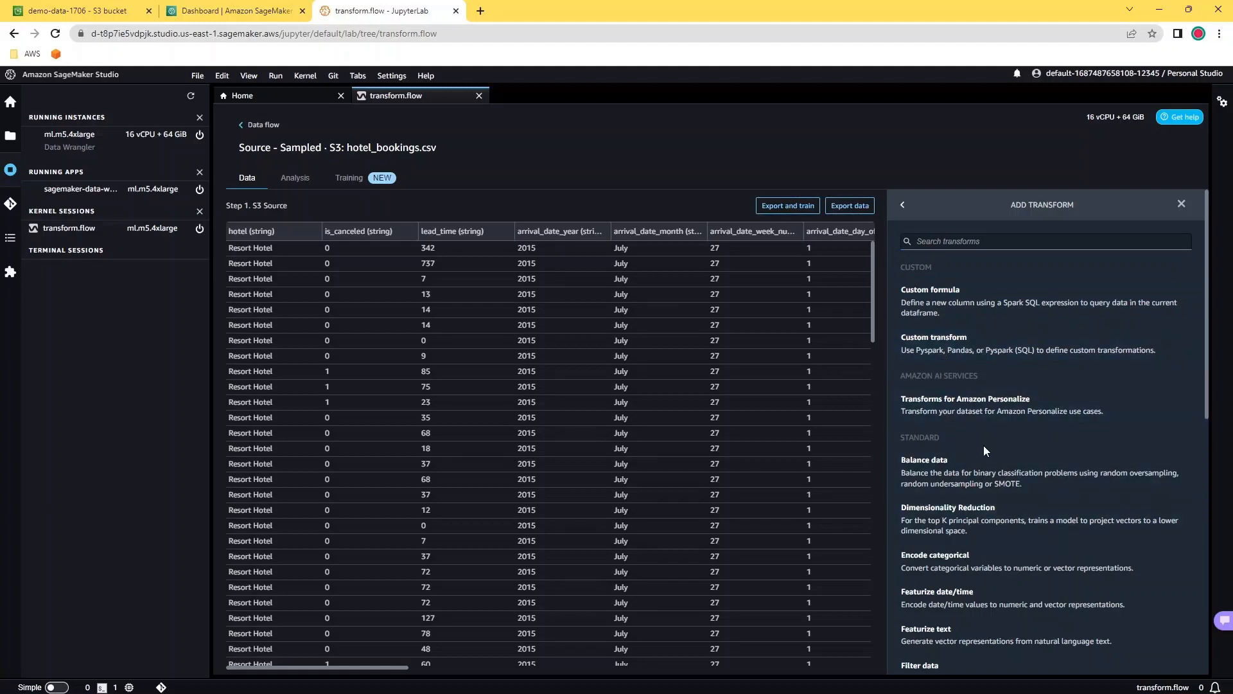
pyautogui.scroll(-3, 973, 512)
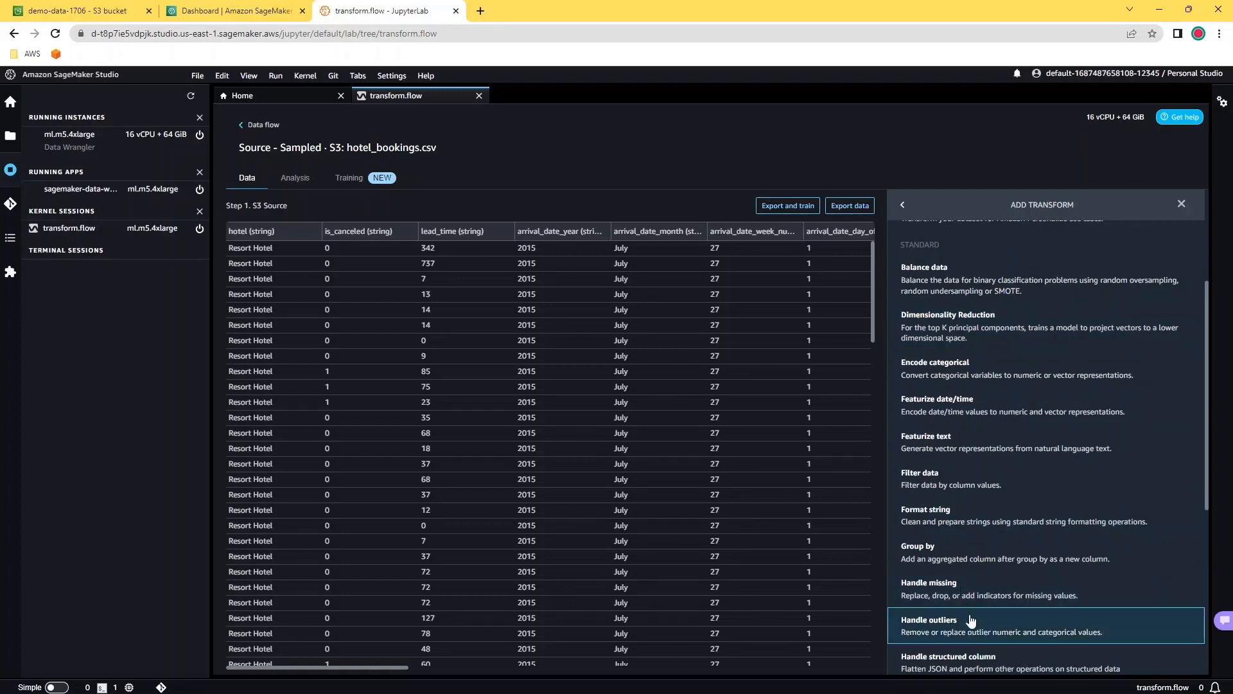
pyautogui.scroll(3, 981, 594)
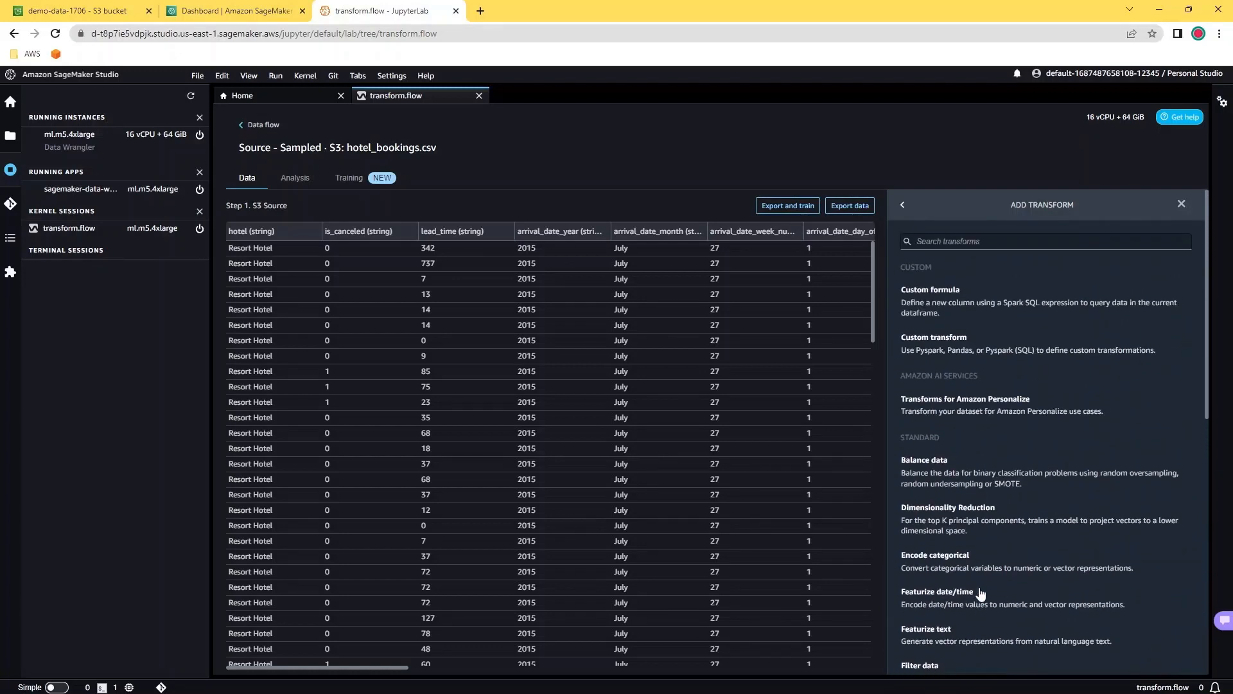
pyautogui.click(940, 353)
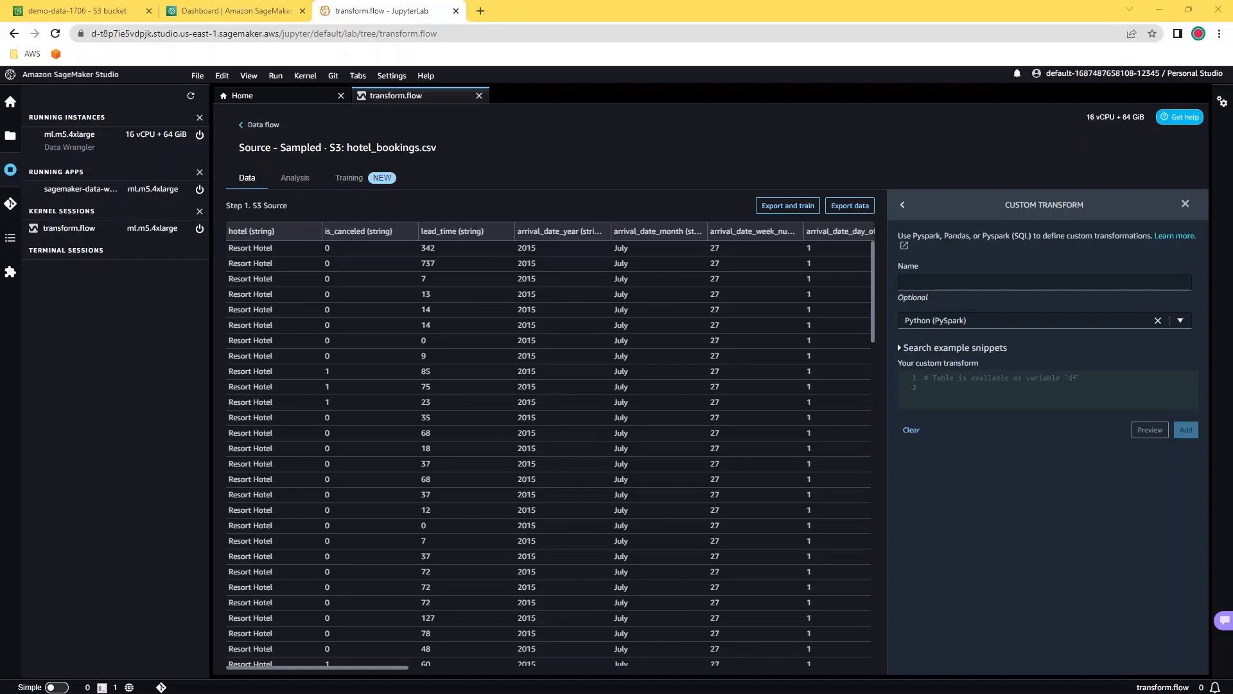
# Step: Name the custom transform check_missing_values and choose Python (PySpark) as its language
pyautogui.click(954, 279)
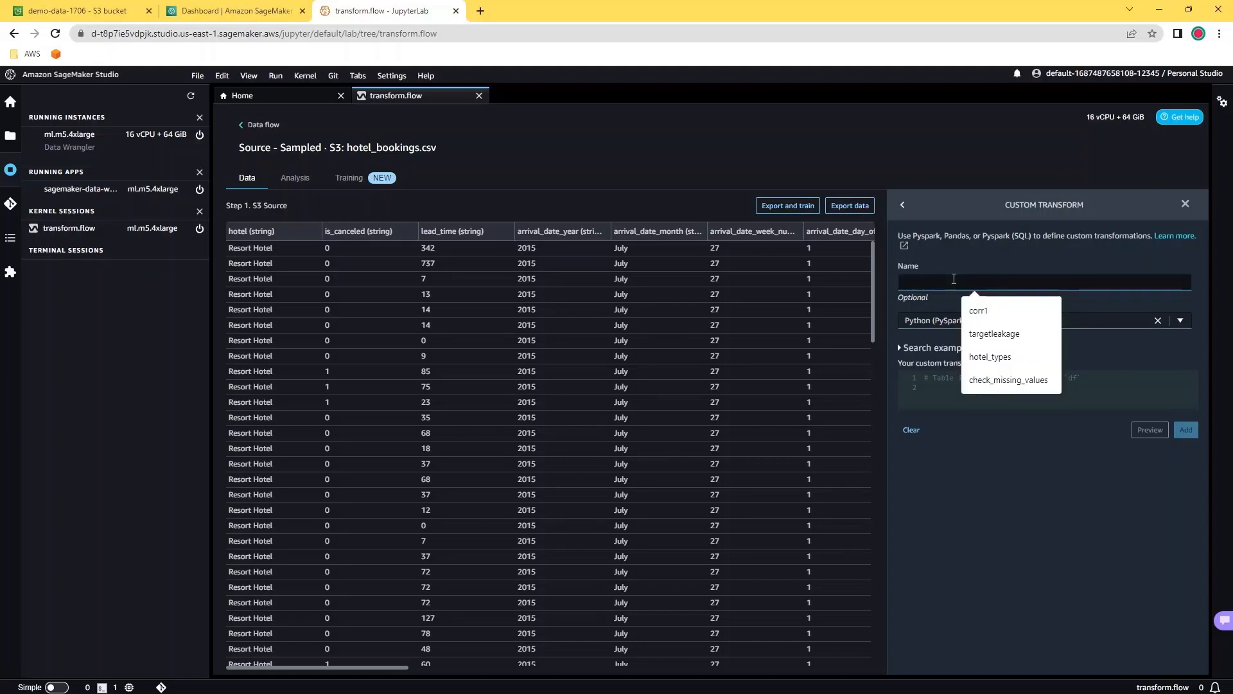
pyautogui.click(992, 381)
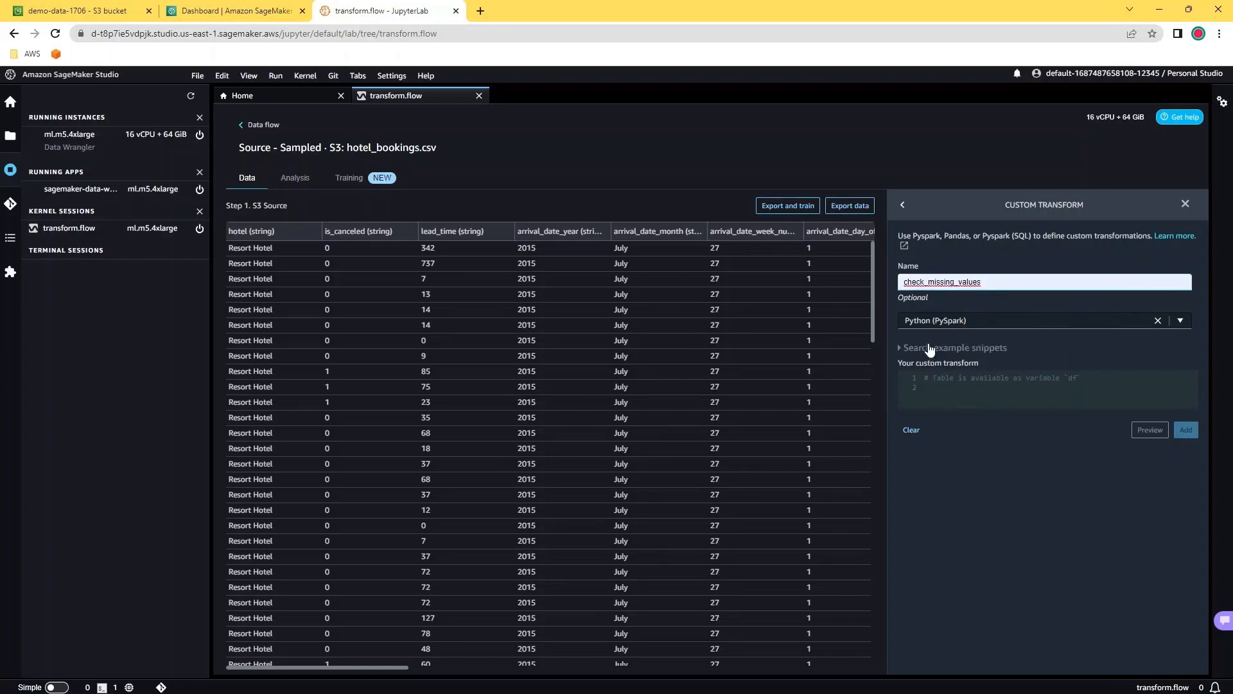
pyautogui.click(982, 321)
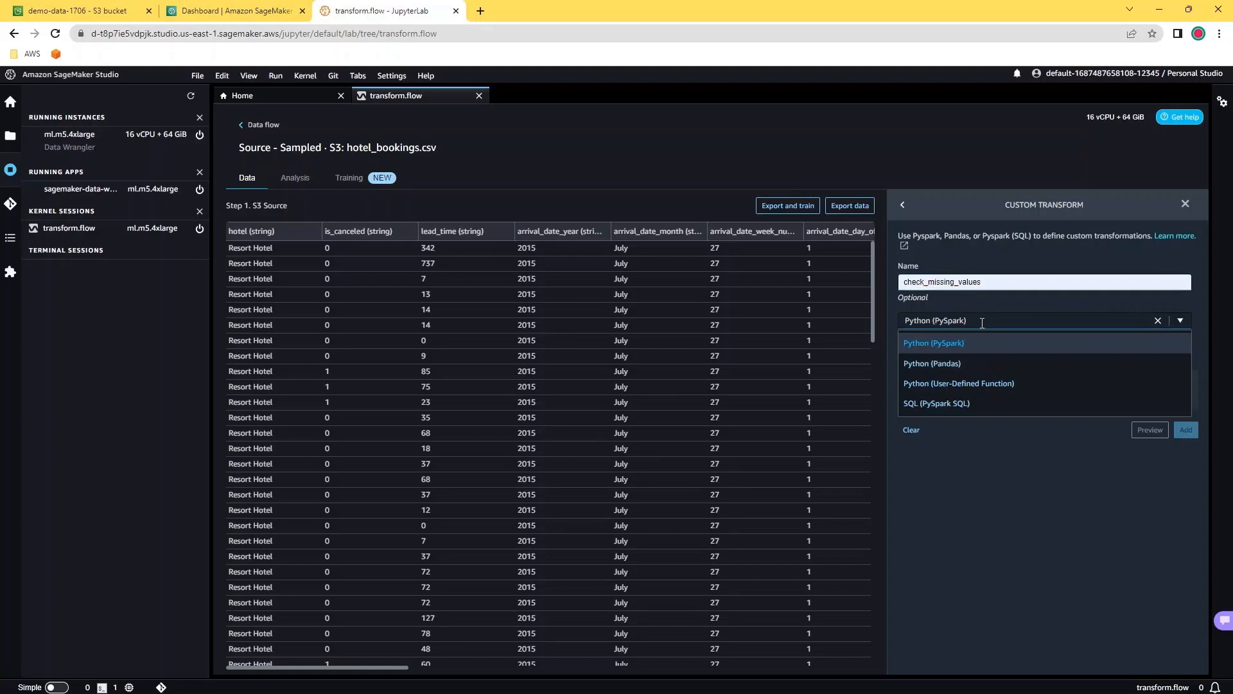
pyautogui.click(935, 347)
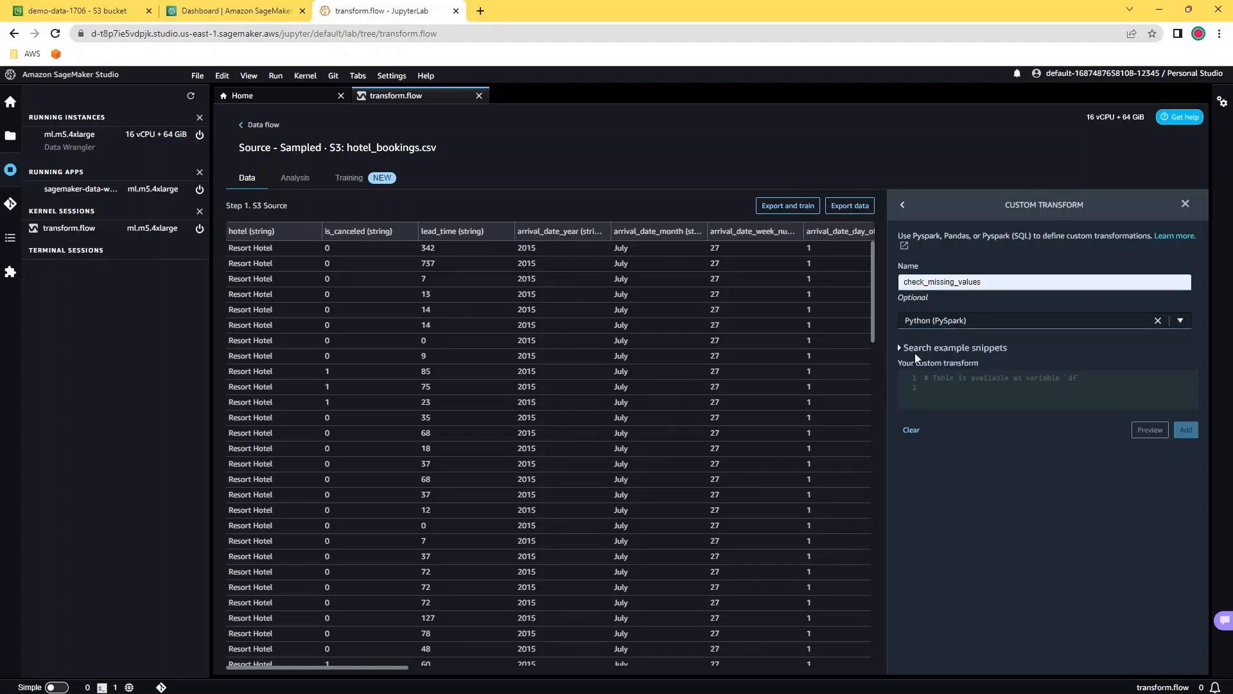
# Step: Search the example snippets for "miss" and choose Compute the number of missing values
pyautogui.click(902, 350)
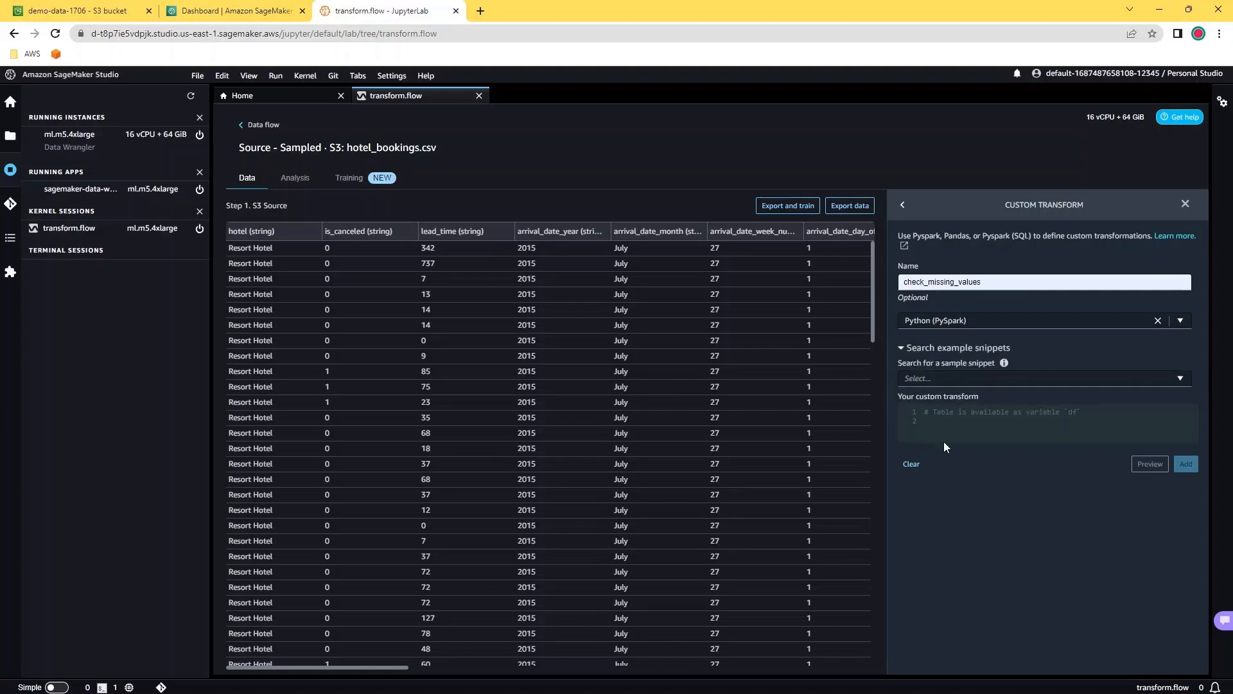
pyautogui.click(953, 377)
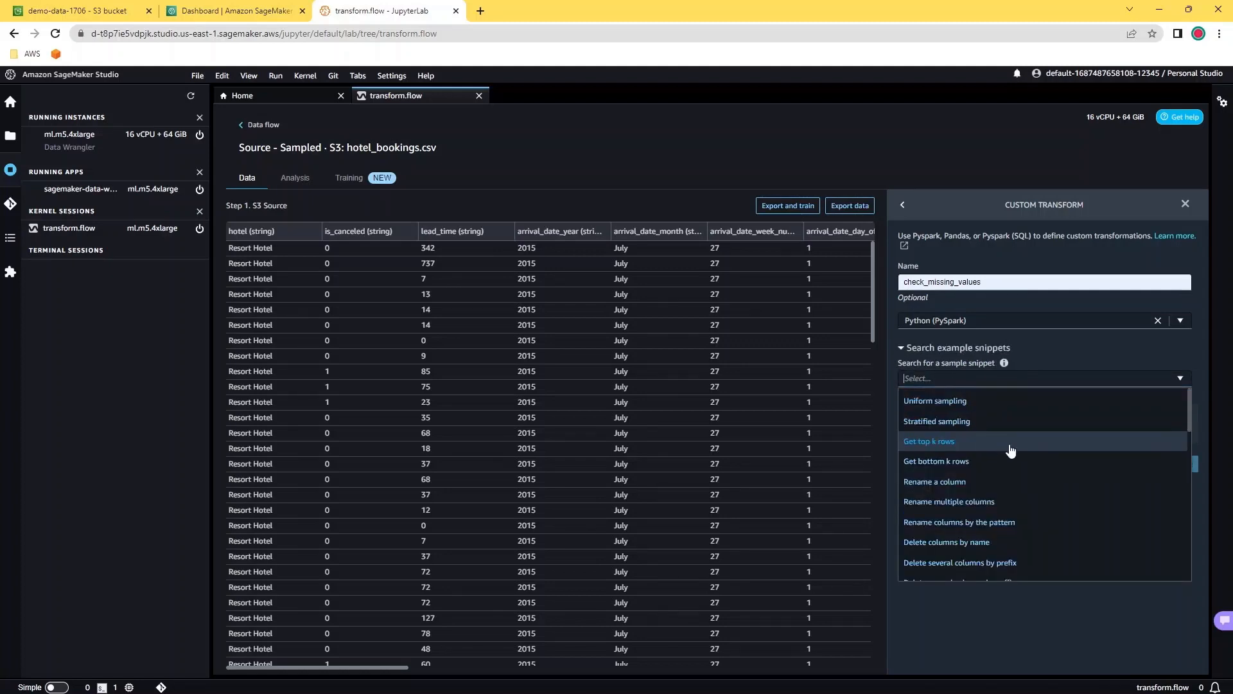
pyautogui.write('mss')
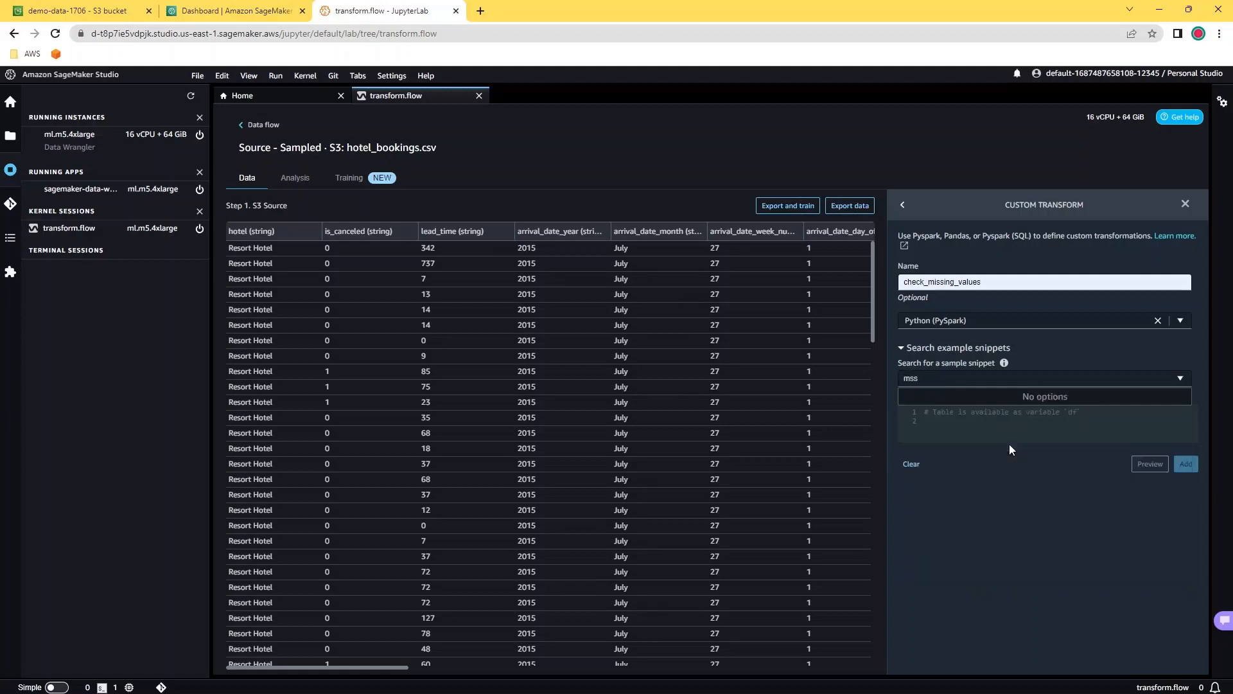
pyautogui.press('BackSpace')
pyautogui.press('BackSpace')
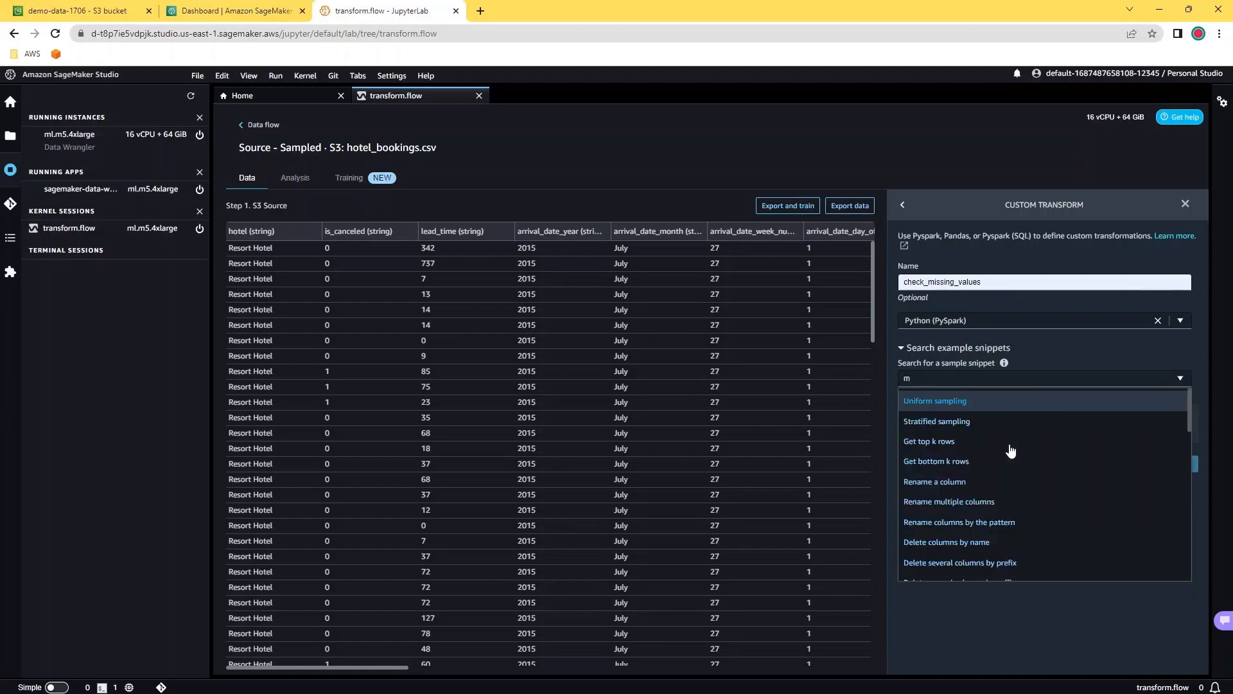
pyautogui.write('iss')
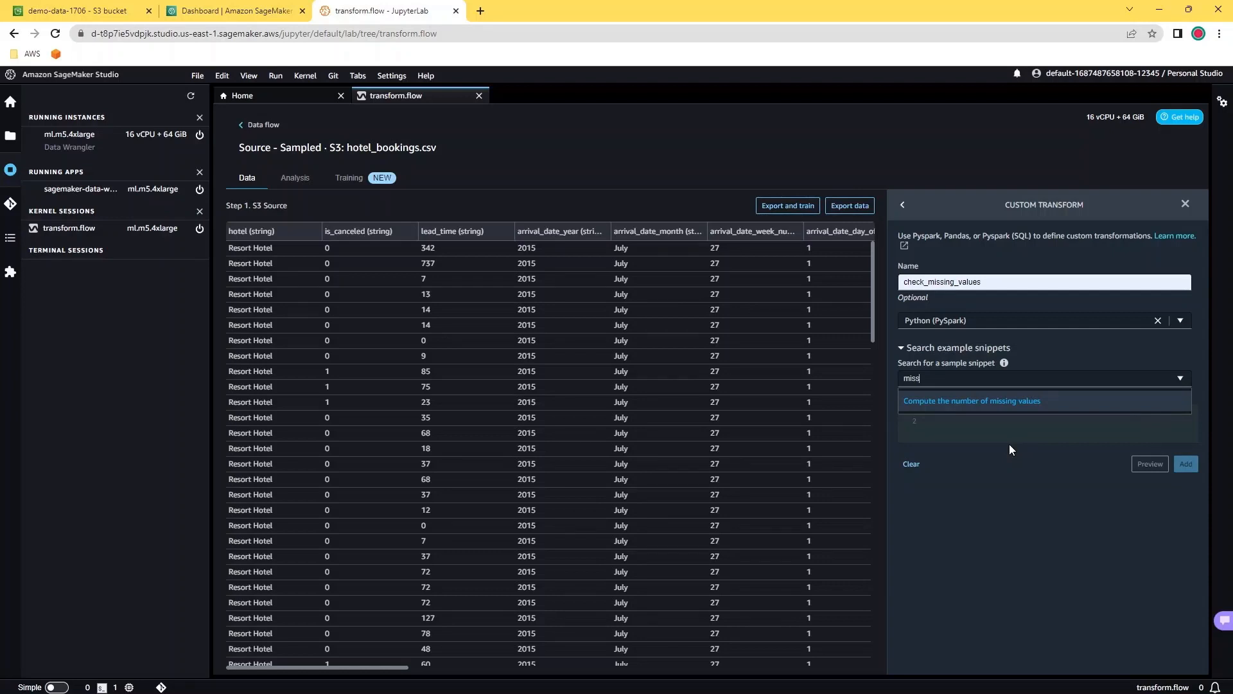
pyautogui.click(977, 406)
# Step: Enter PySpark code in the custom transform that counts None, NULL, empty and NaN values for each column in df.columns[:-1]
pyautogui.scroll(-1, 1024, 517)
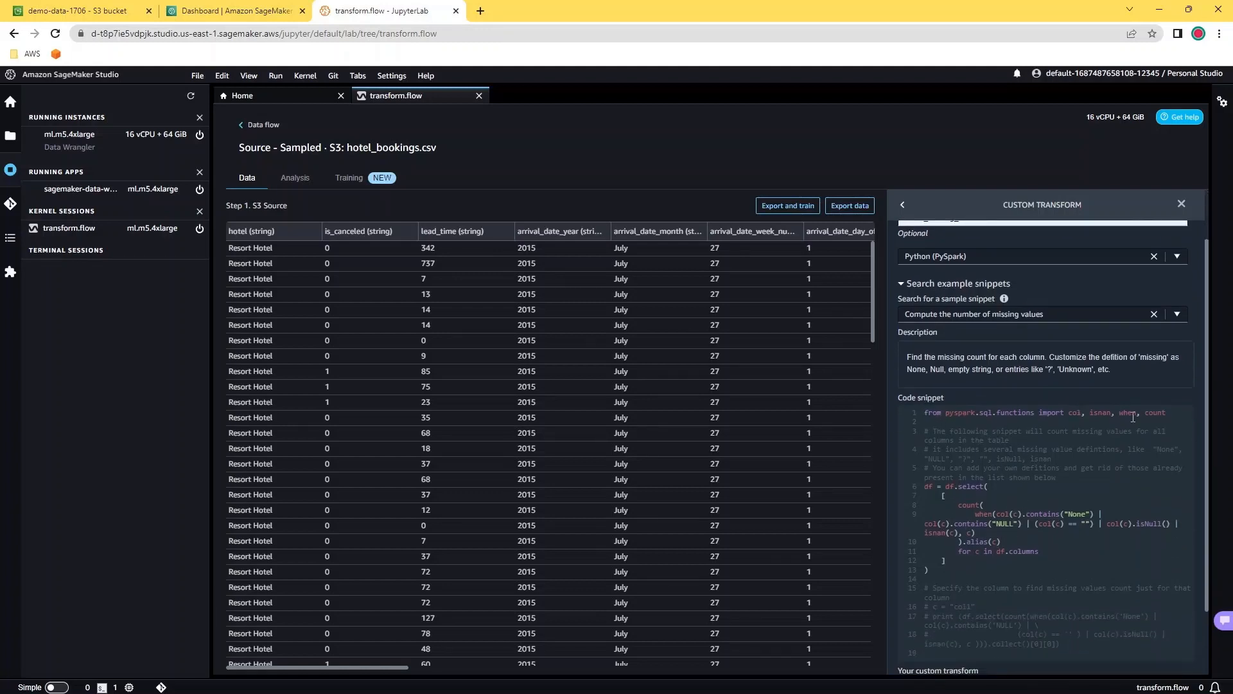
pyautogui.scroll(-1, 1133, 417)
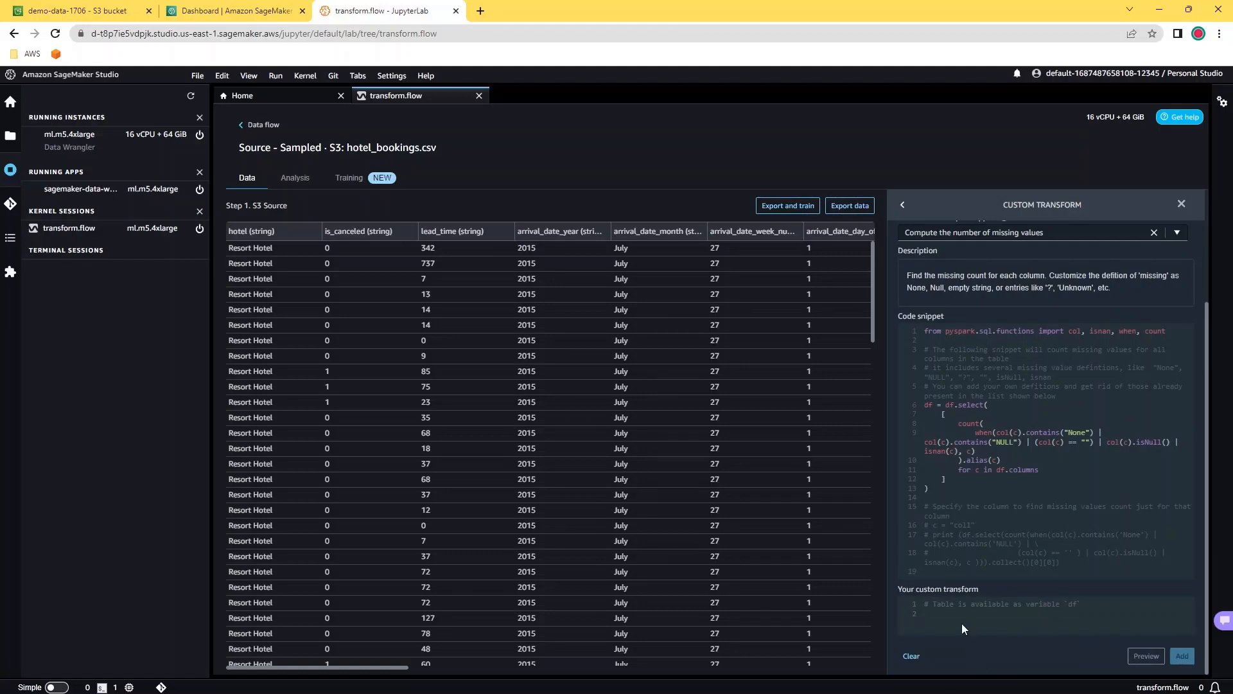
pyautogui.write('from pyspark.sql.functions import col, isnan, when, count df = df.select(     [         count(             when(col(c).contains("None") | col(c).contains("NULL") | (col(c) == "") | col(c).isNull() | isnan(c), c)         ).alias(c)         for c in df.columns[:-1]     ] )')
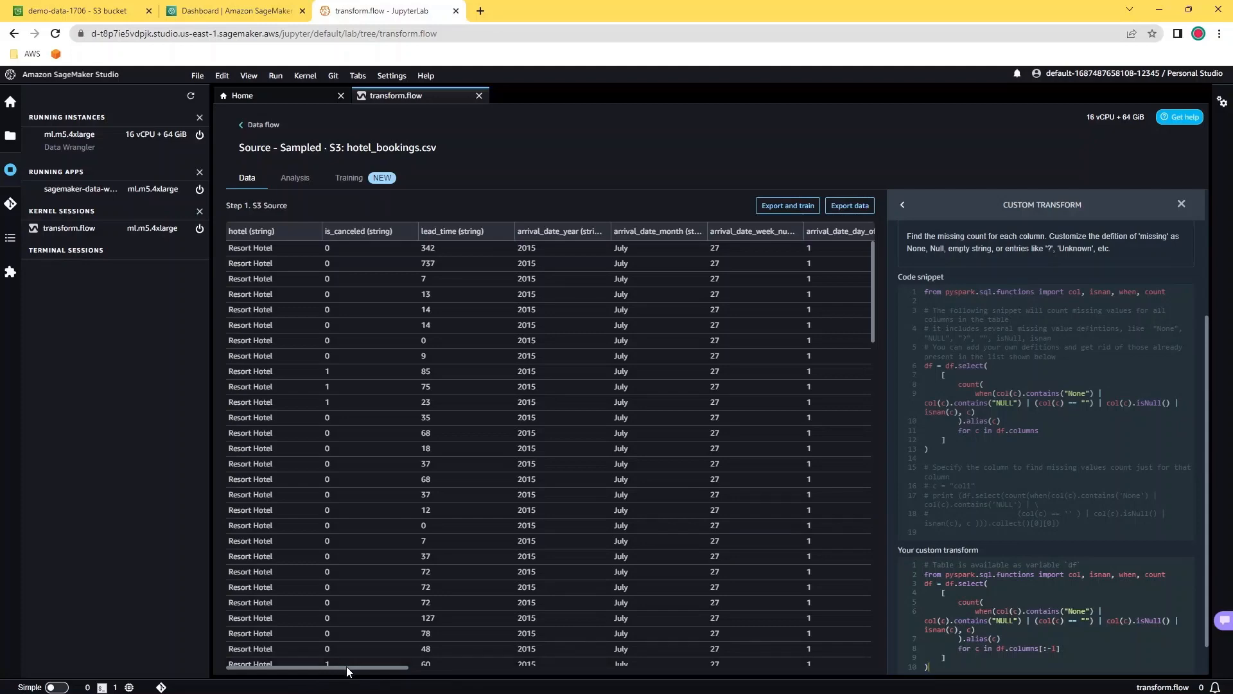
# Step: View the last columns of the hotel bookings table and preview the missing-value custom transform
pyautogui.moveTo(352, 668); pyautogui.dragTo(629, 670)
pyautogui.moveTo(748, 672); pyautogui.dragTo(817, 671)
pyautogui.moveTo(666, 667); pyautogui.dragTo(807, 668)
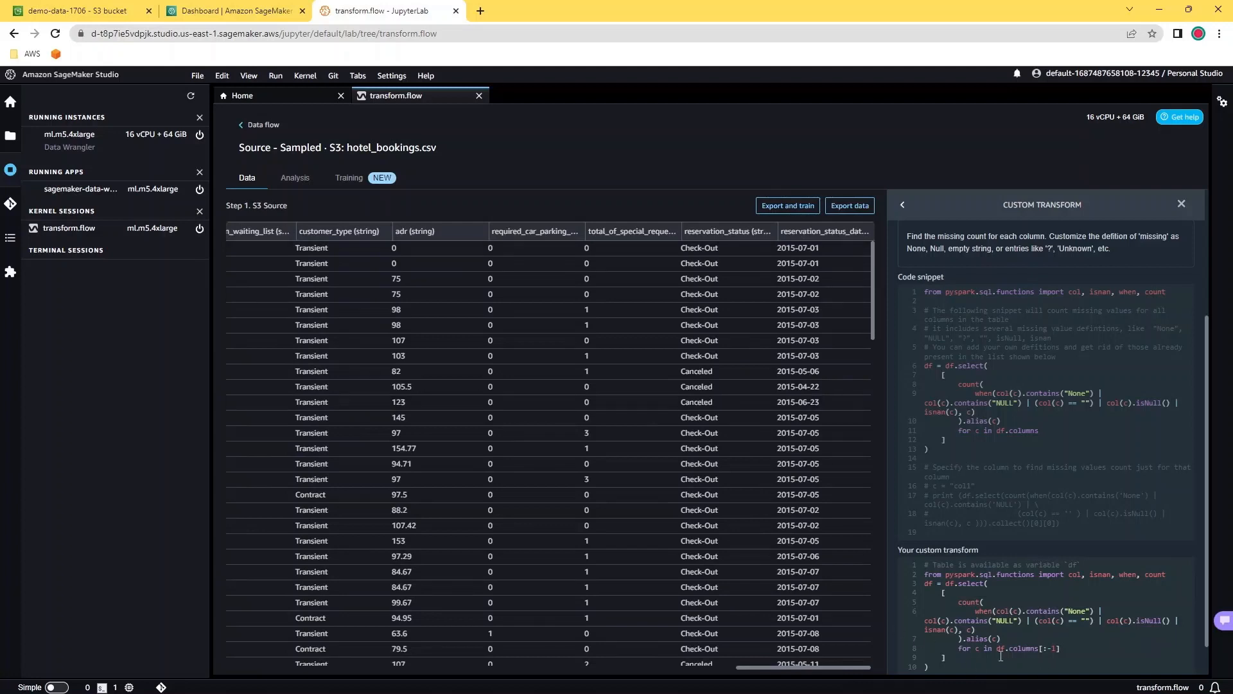
pyautogui.scroll(-1, 1052, 608)
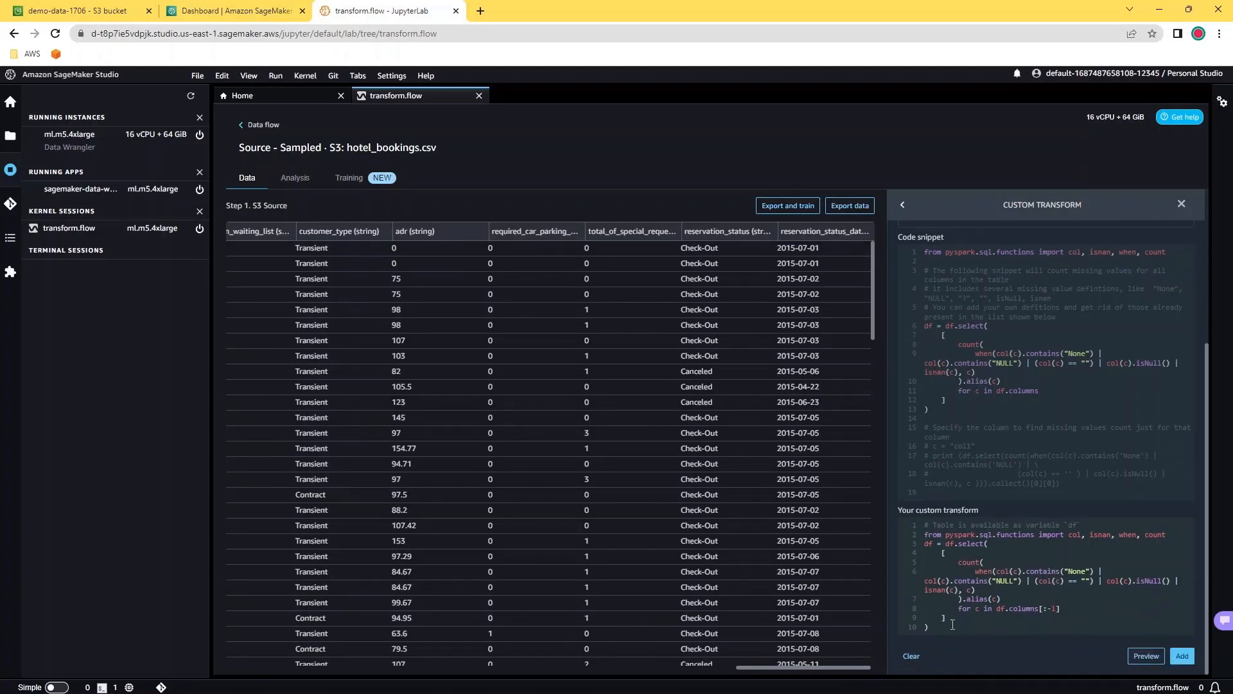
pyautogui.click(1146, 657)
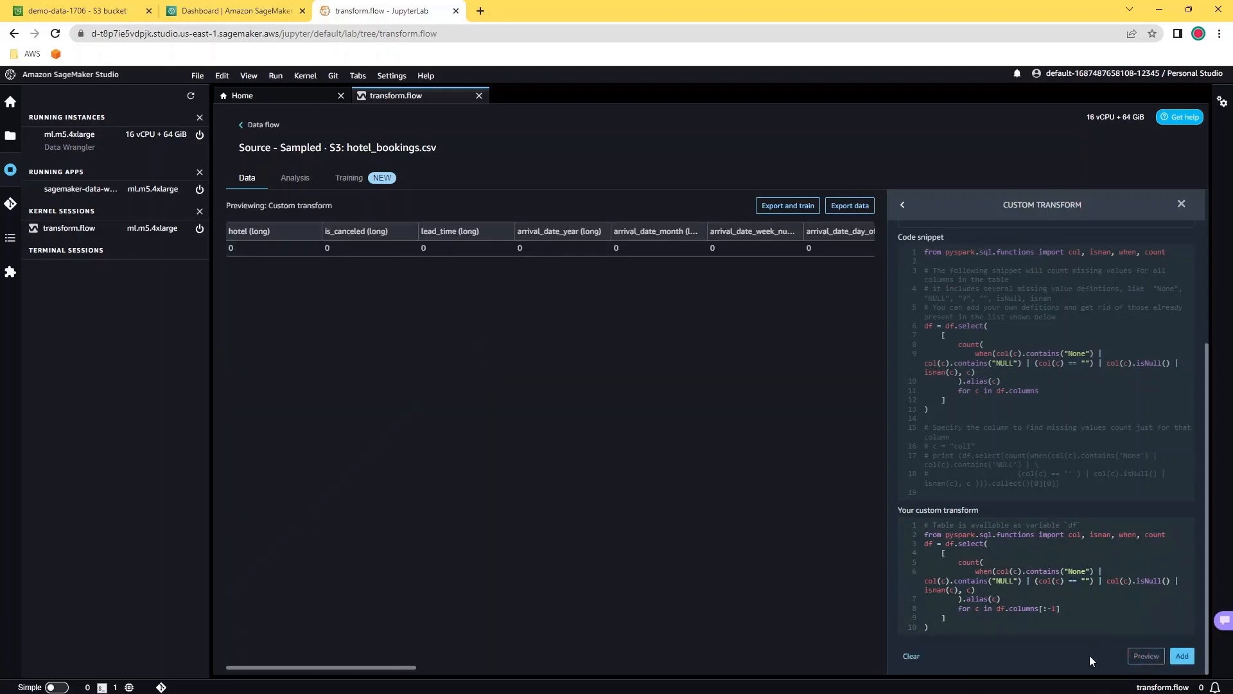
# Step: Review the previewed missing-value counts across the hotel bookings columns and add the check_missing_values transform to the flow
pyautogui.scroll(5, 1067, 601)
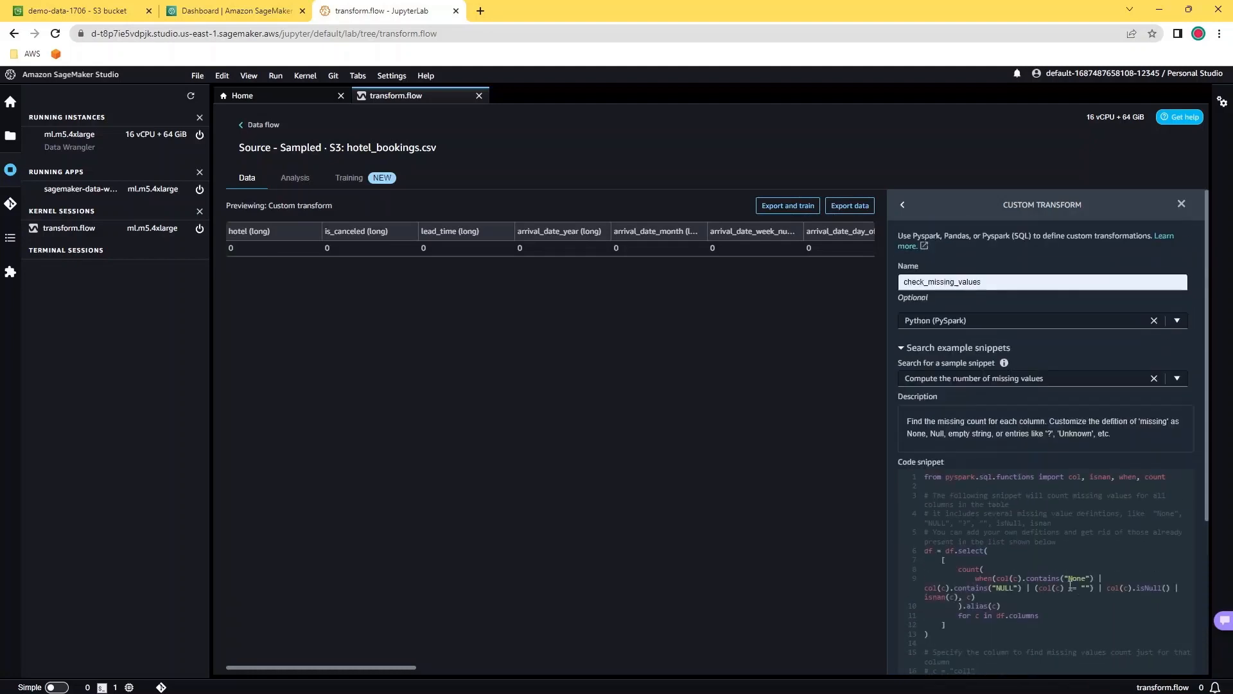
pyautogui.scroll(-5, 1066, 601)
pyautogui.moveTo(271, 670); pyautogui.dragTo(726, 686)
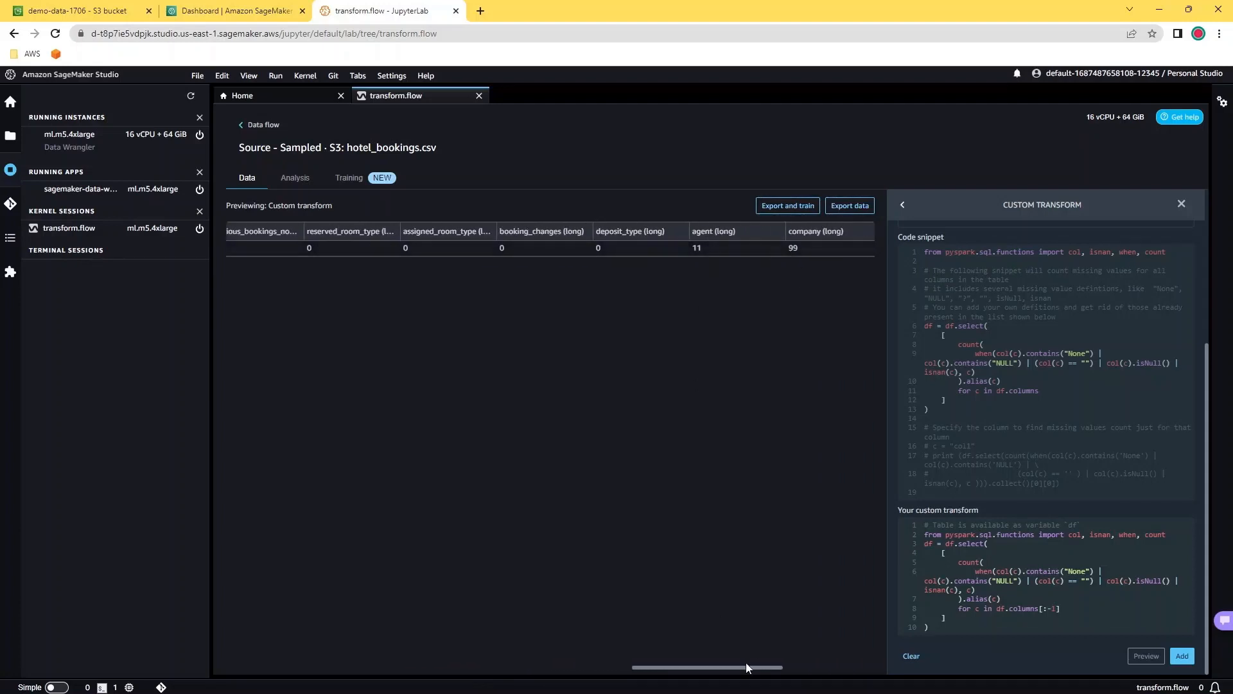
pyautogui.moveTo(702, 665); pyautogui.dragTo(292, 620)
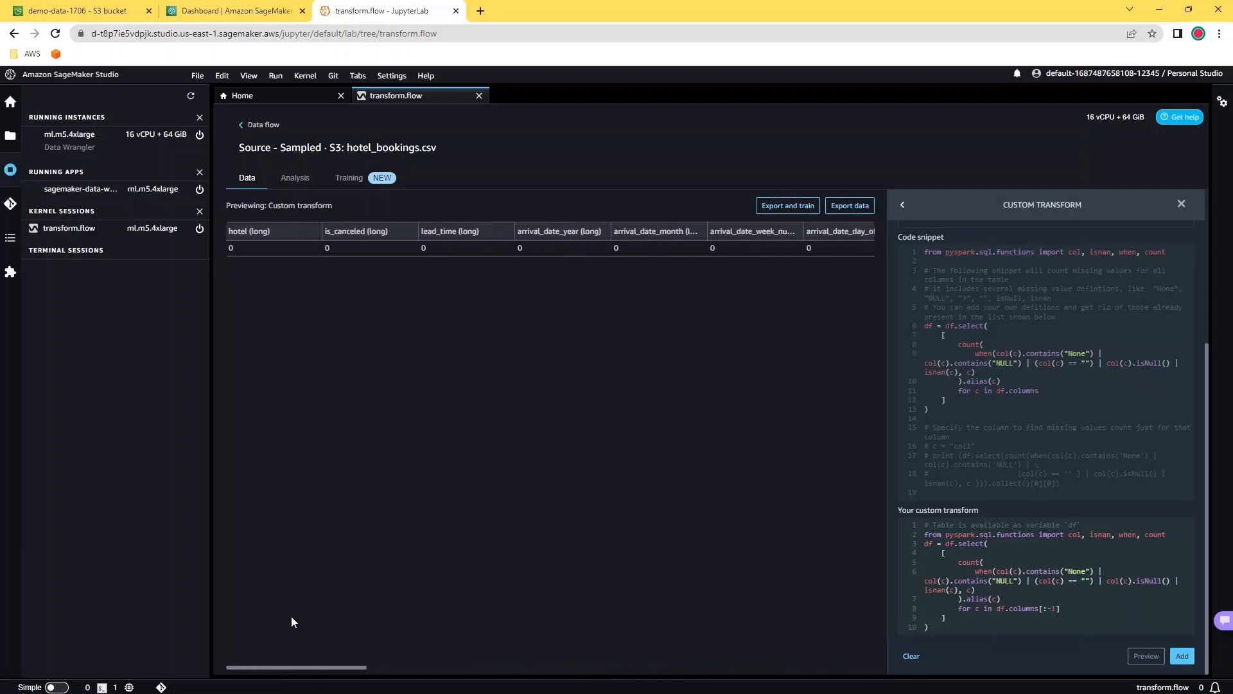
pyautogui.click(1180, 656)
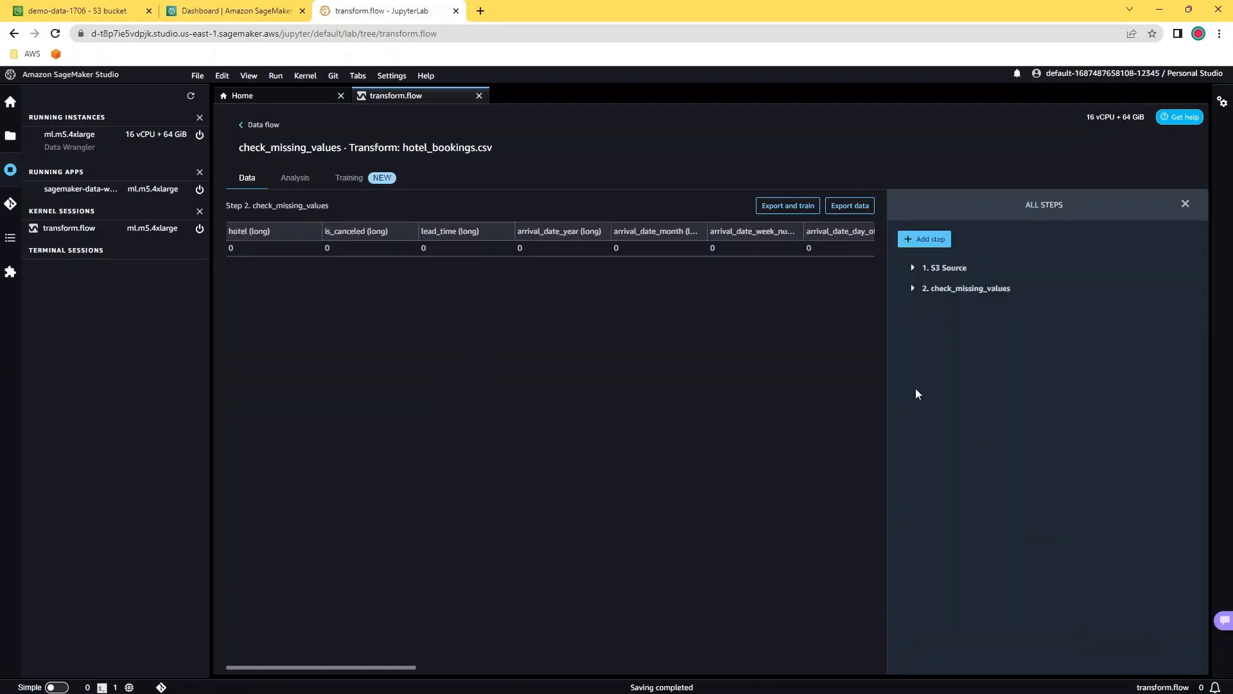
# Step: Start a new transform step, search the transforms for "miss" and choose Handle missing
pyautogui.click(932, 244)
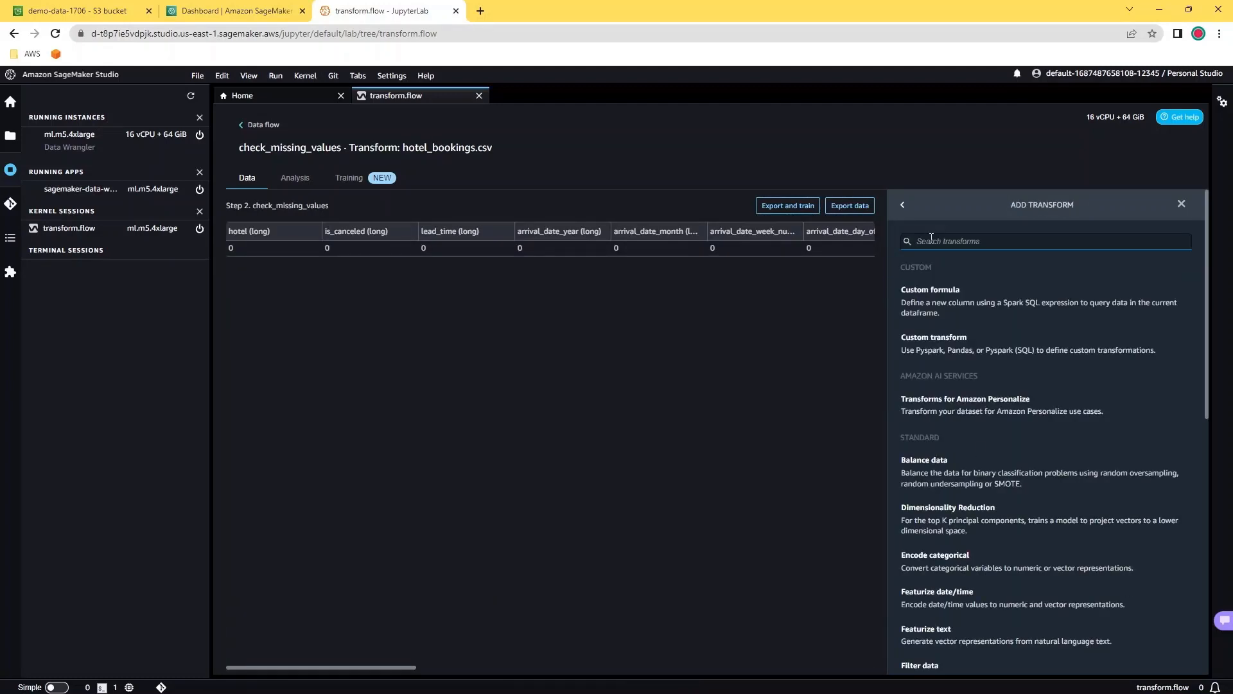
pyautogui.write('miss')
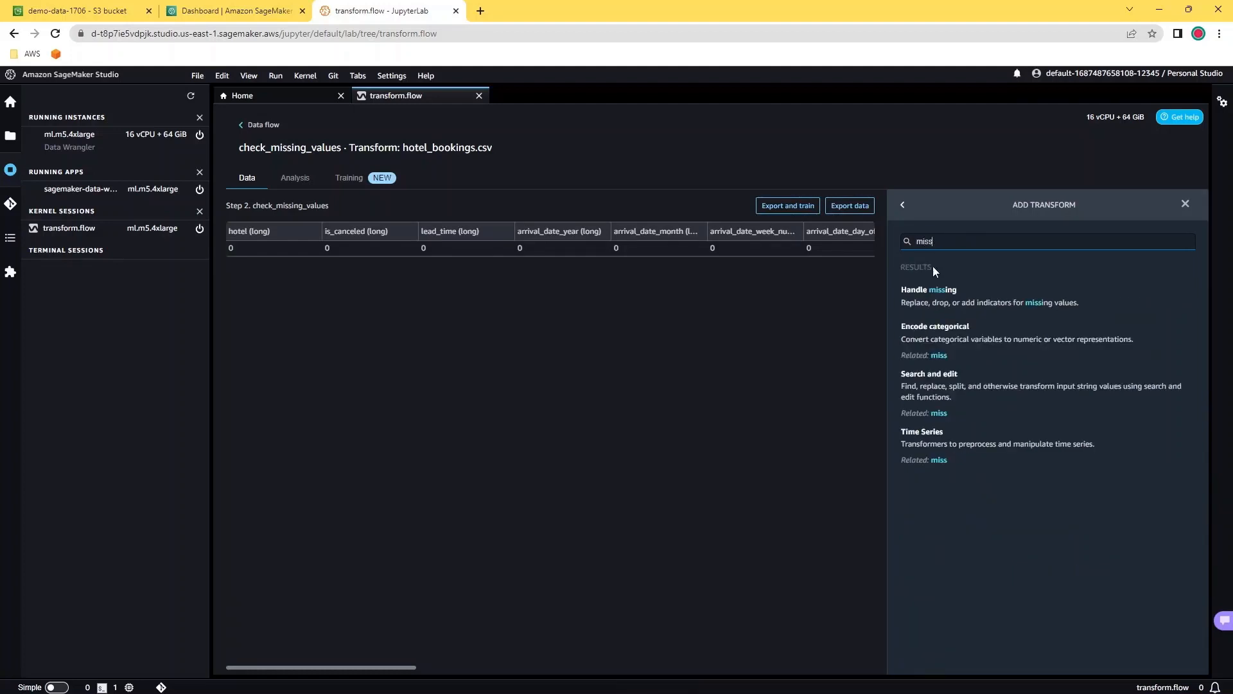
pyautogui.click(927, 299)
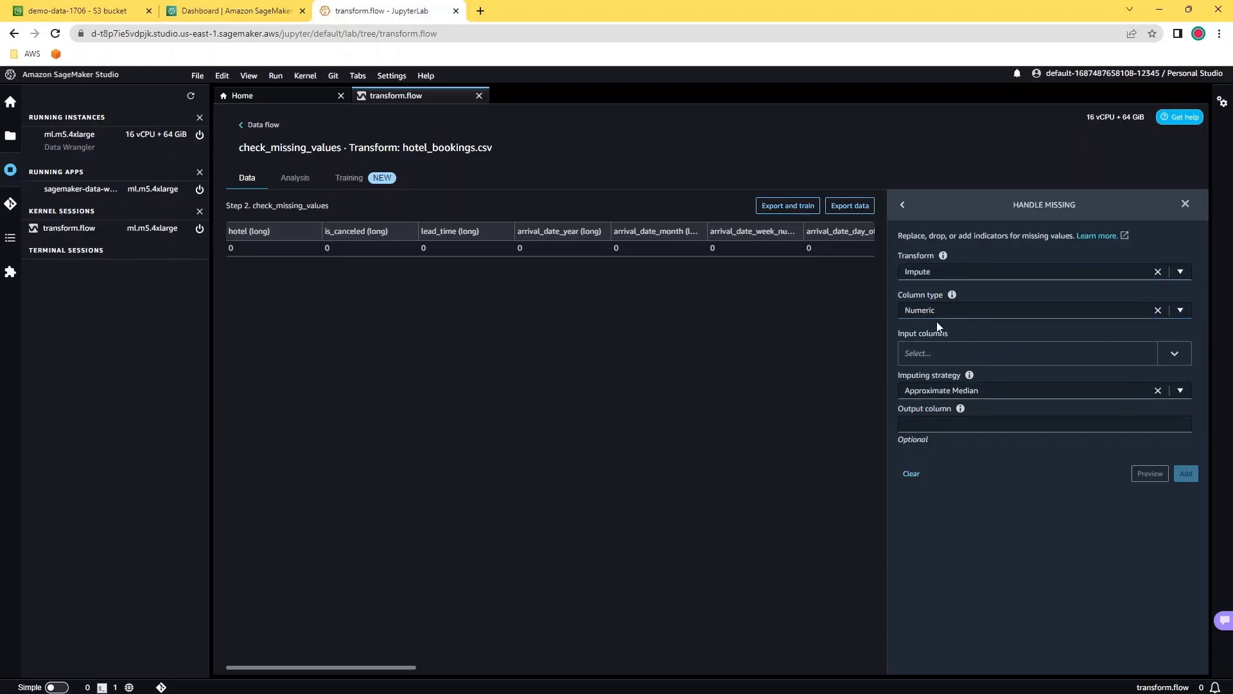
# Step: Select agent and children as the input columns for the numeric Impute transform
pyautogui.click(934, 353)
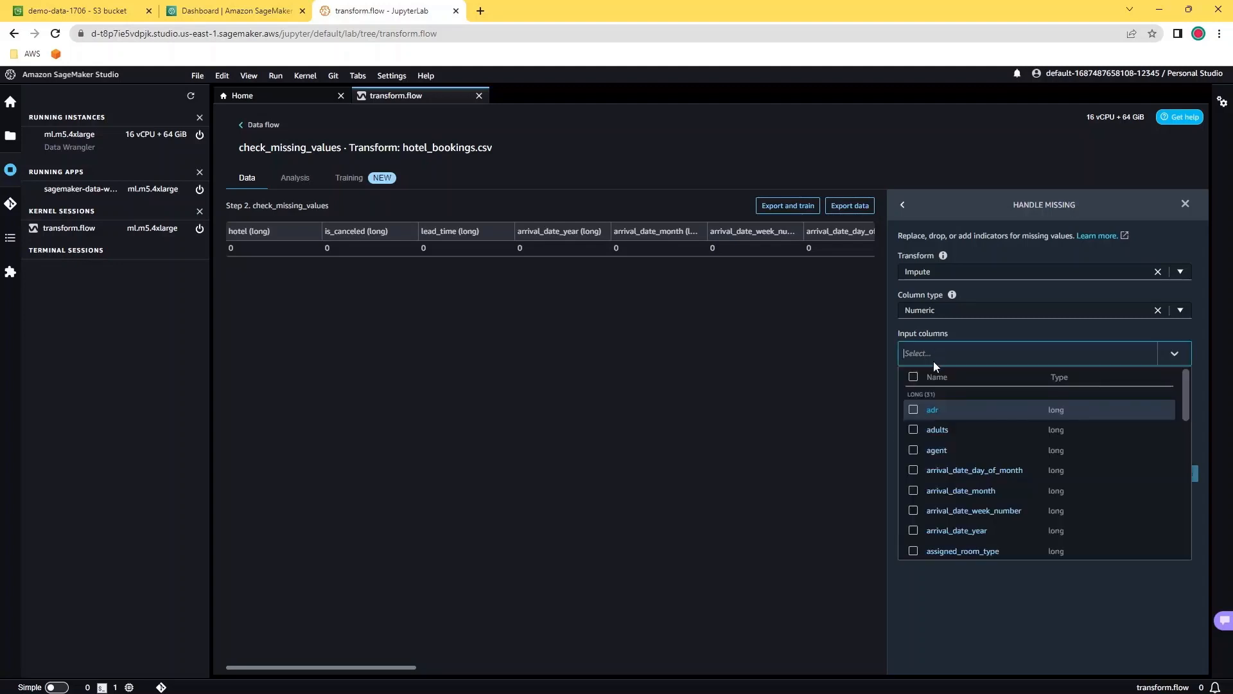
pyautogui.write('age')
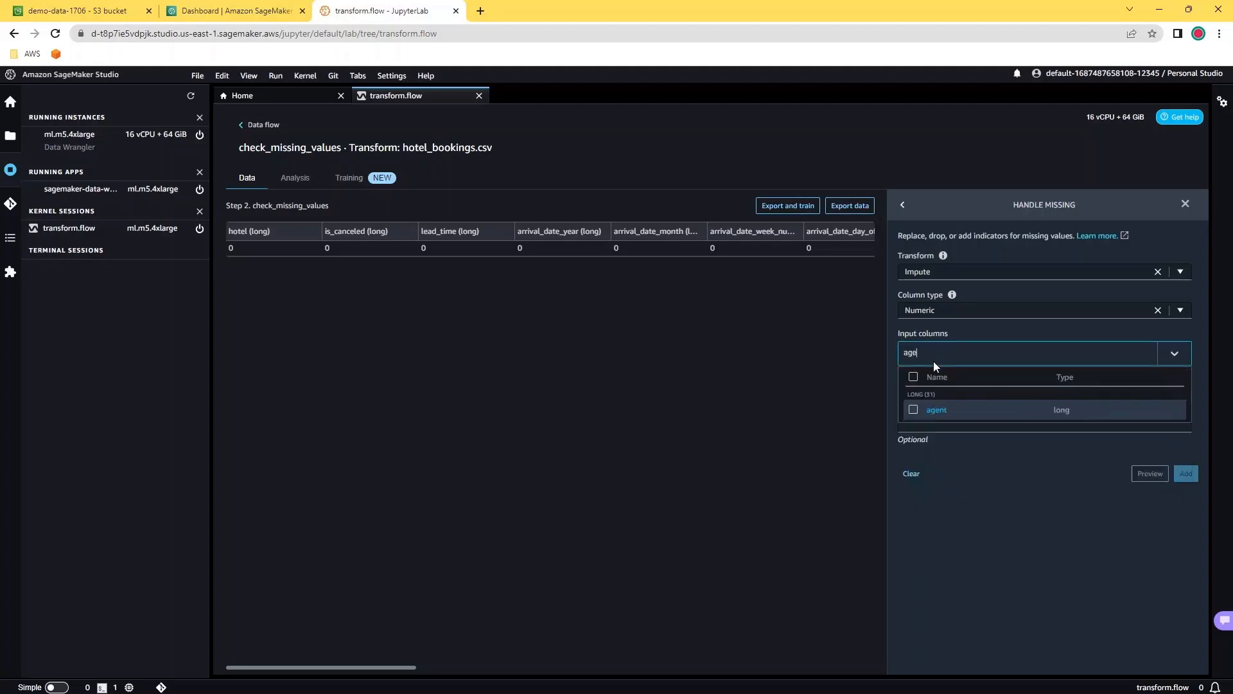
pyautogui.click(913, 409)
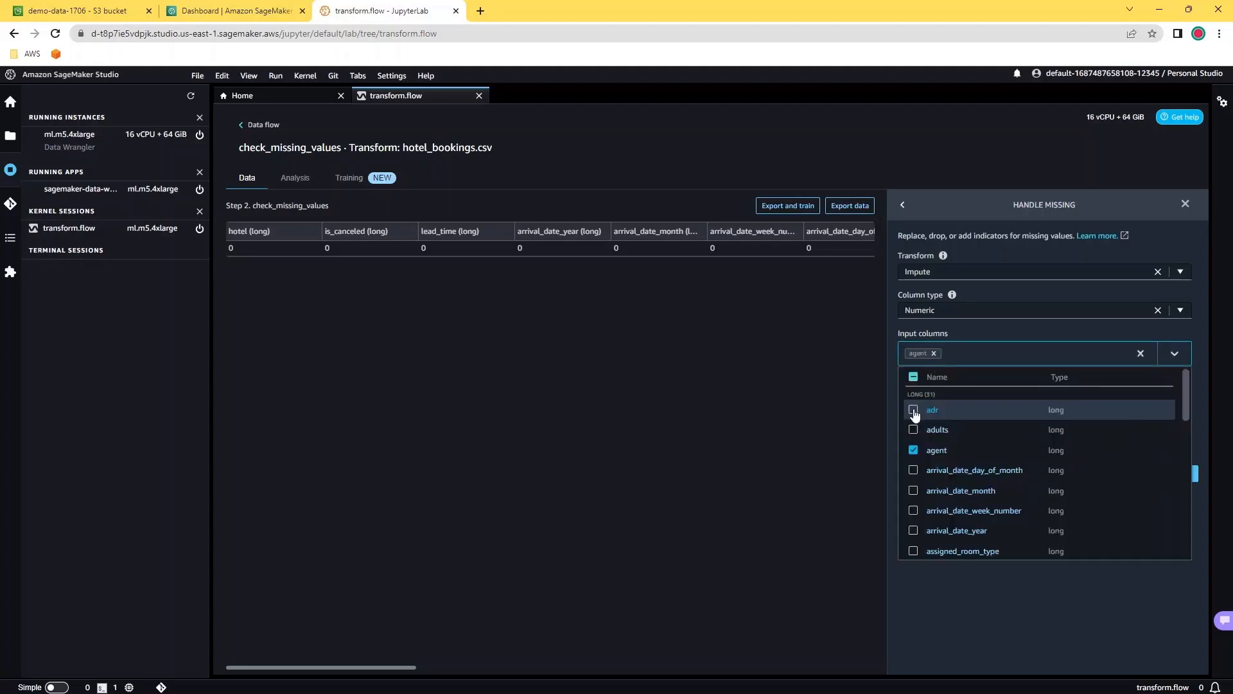
pyautogui.write('c')
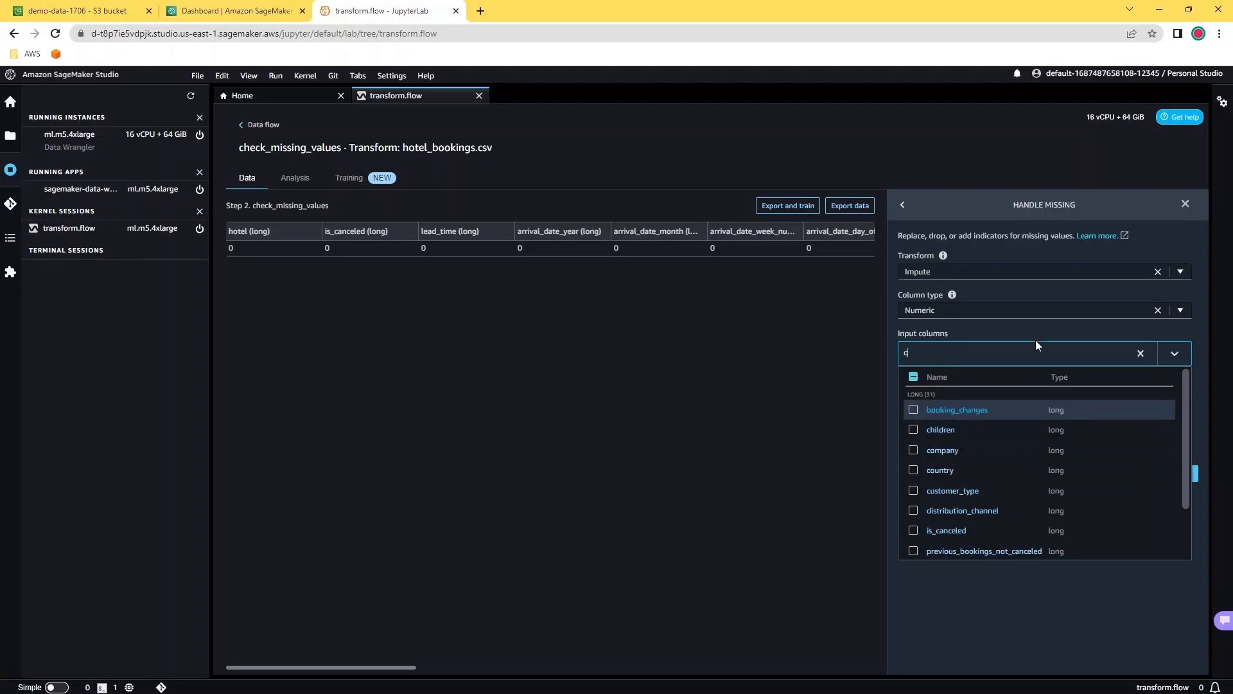
pyautogui.write('hin')
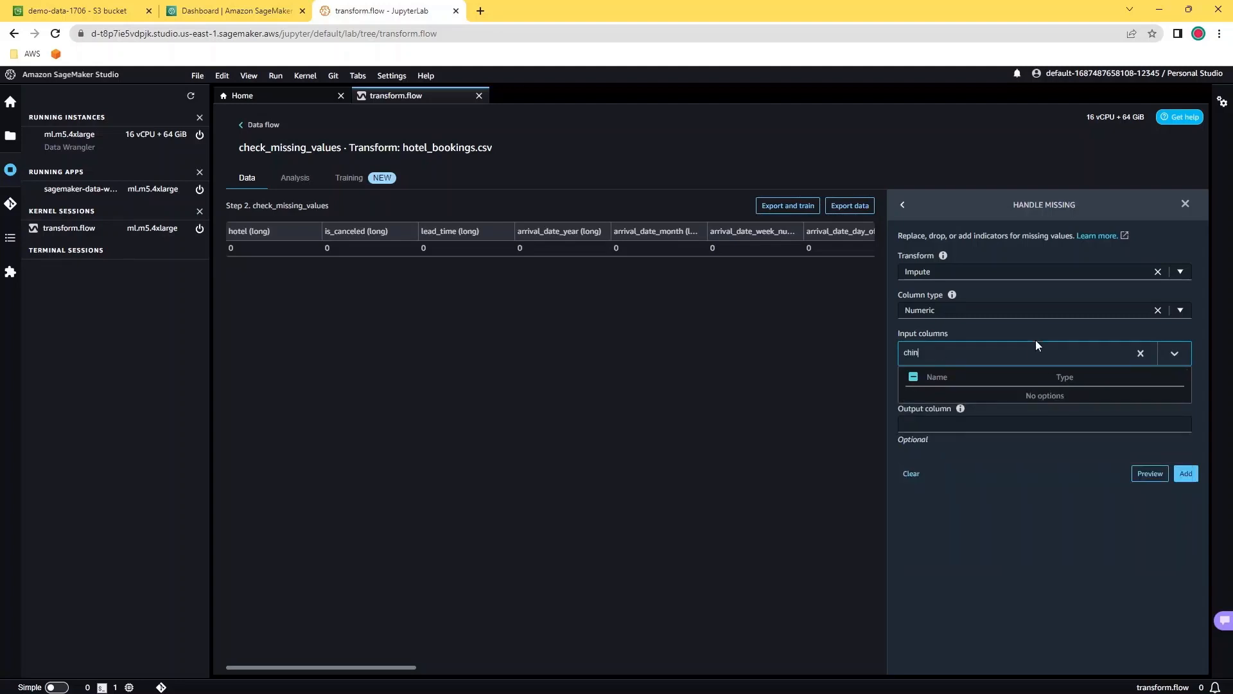
pyautogui.press('BackSpace')
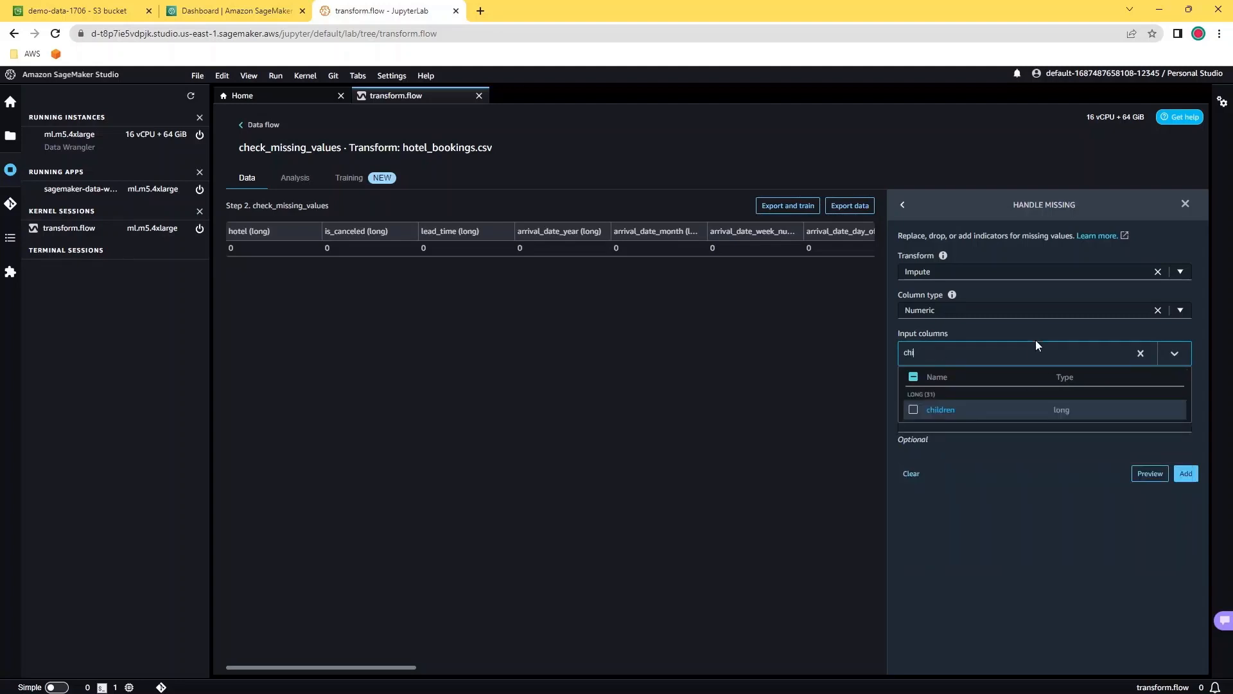
pyautogui.click(914, 410)
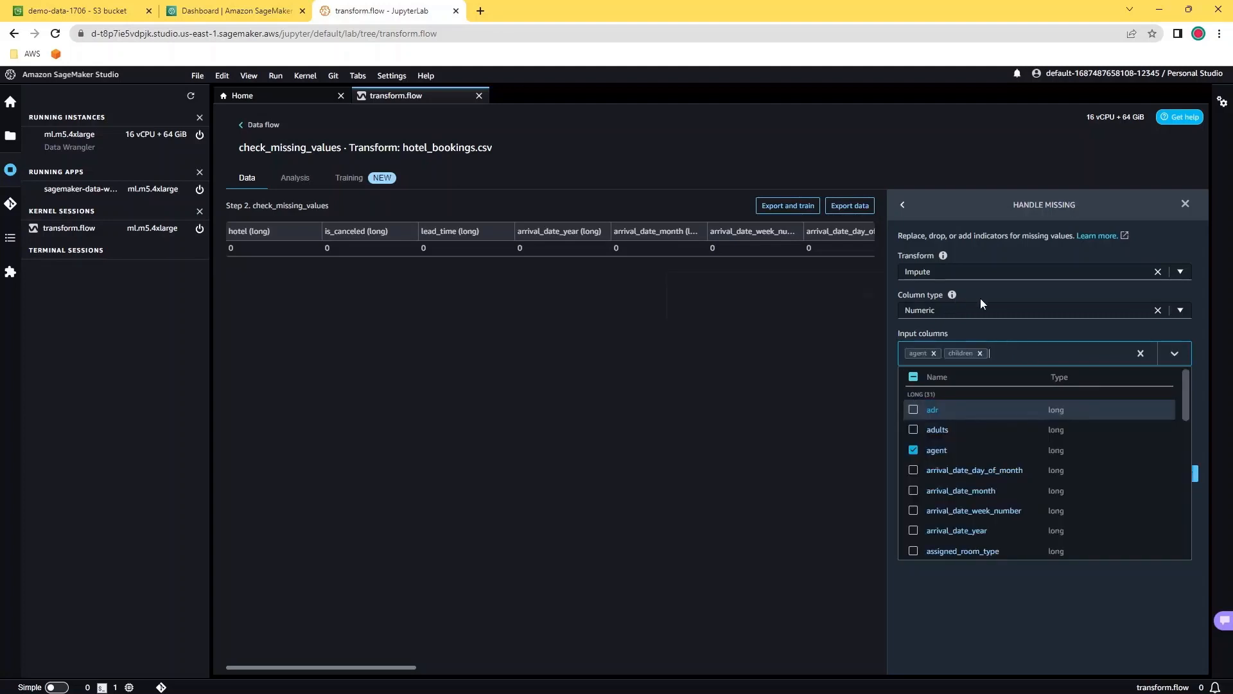
pyautogui.click(974, 615)
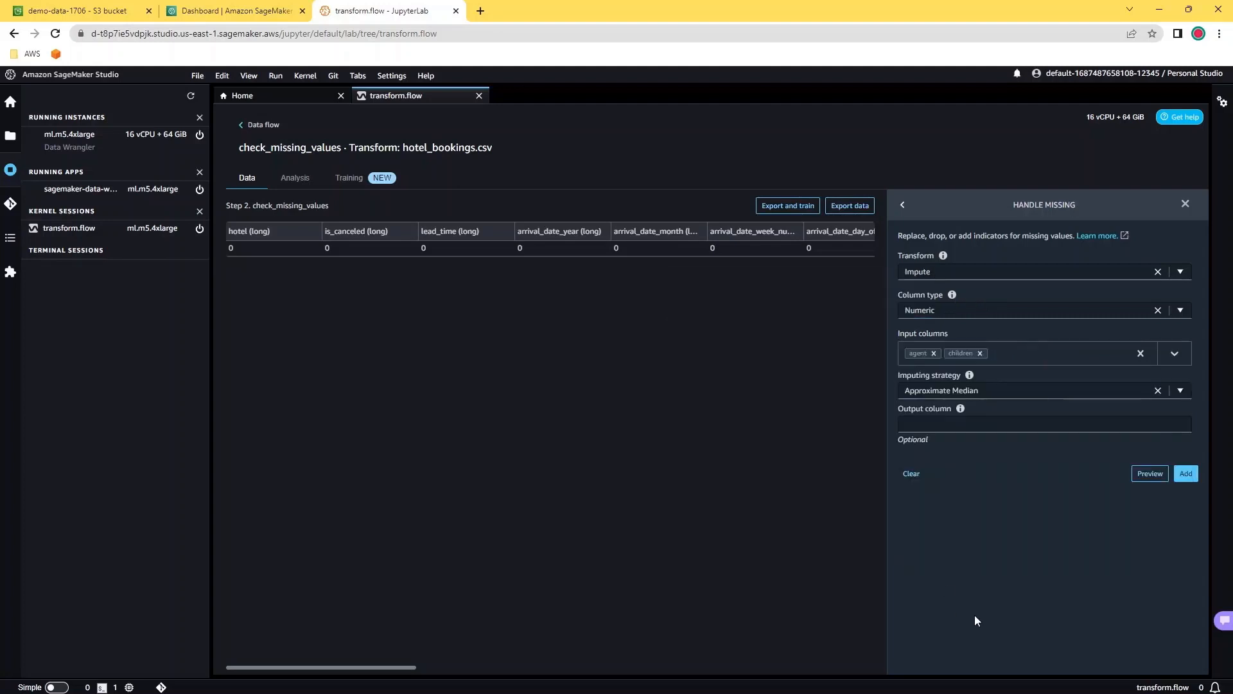
# Step: Set the imputing strategy to Mean and preview the Handle missing transform
pyautogui.click(1001, 392)
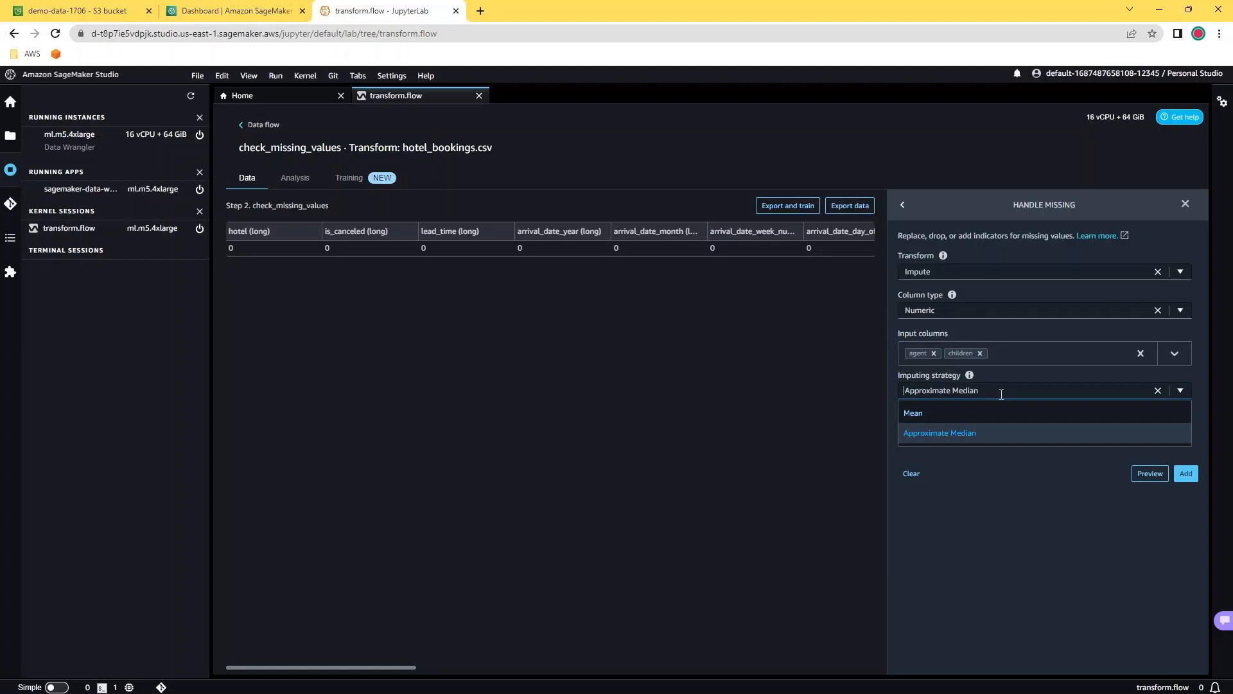
pyautogui.click(916, 414)
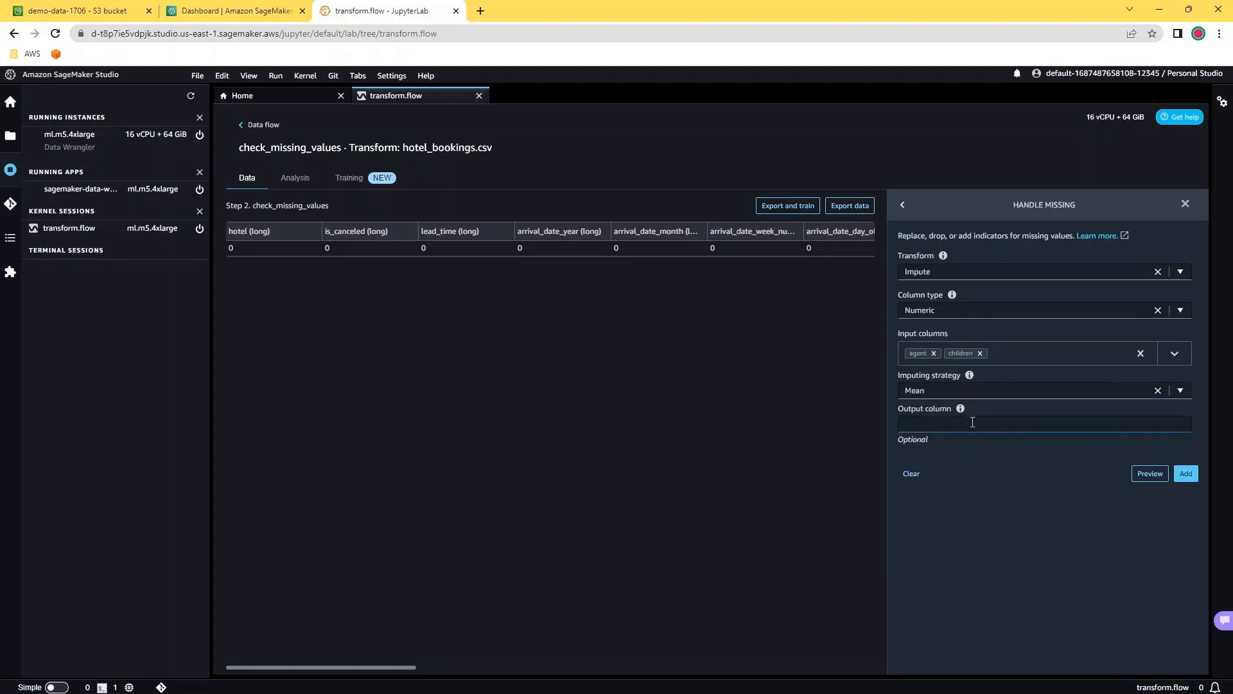
pyautogui.moveTo(962, 411)
pyautogui.click(1150, 478)
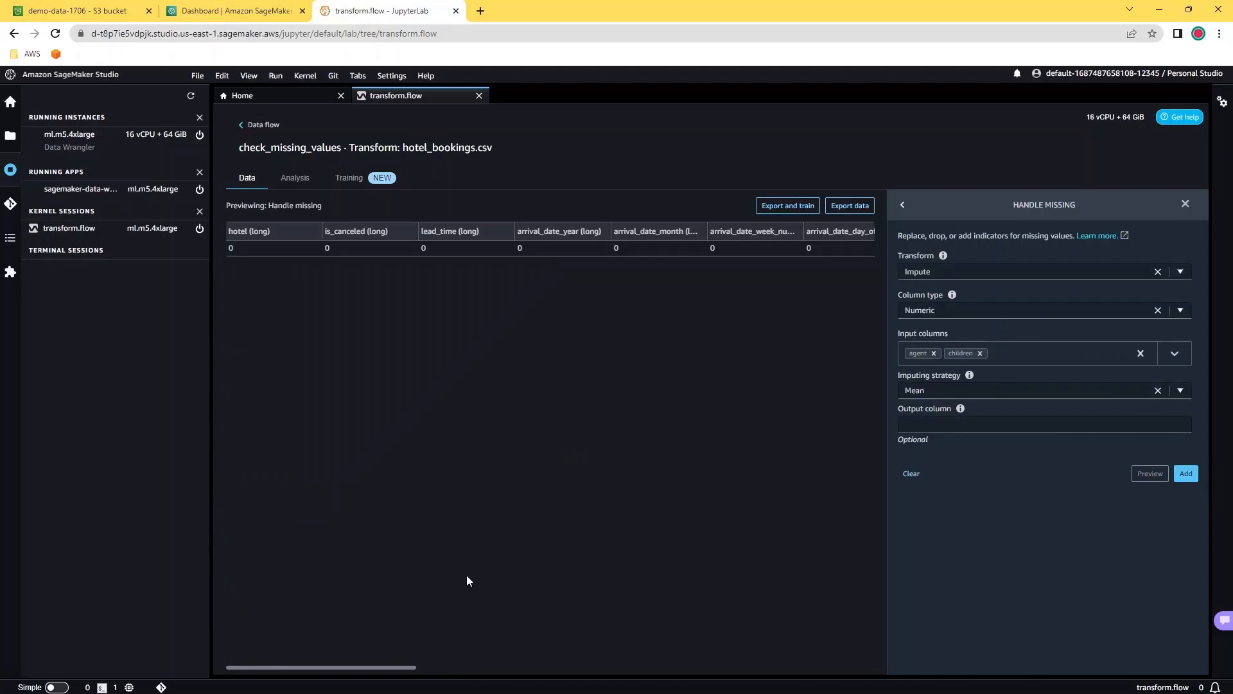
# Step: Inspect the children and agent columns in the imputation preview and add the Impute step to the flow
pyautogui.moveTo(345, 666); pyautogui.dragTo(510, 669)
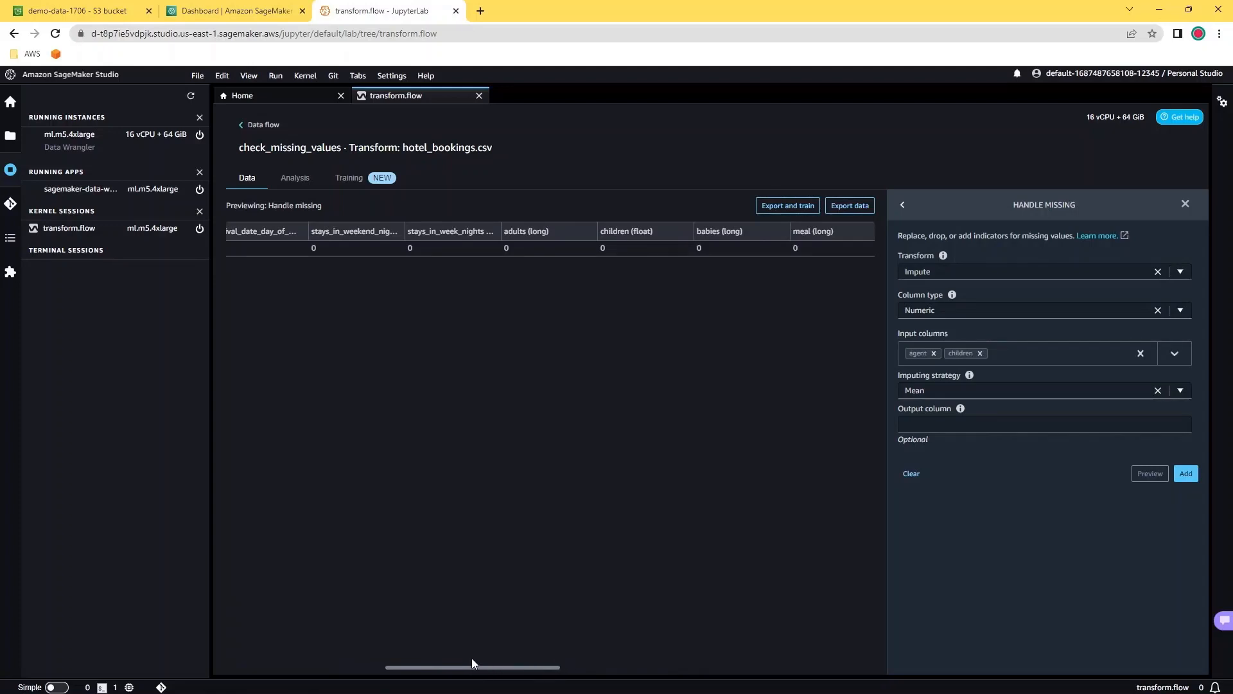
pyautogui.moveTo(468, 667); pyautogui.dragTo(754, 660)
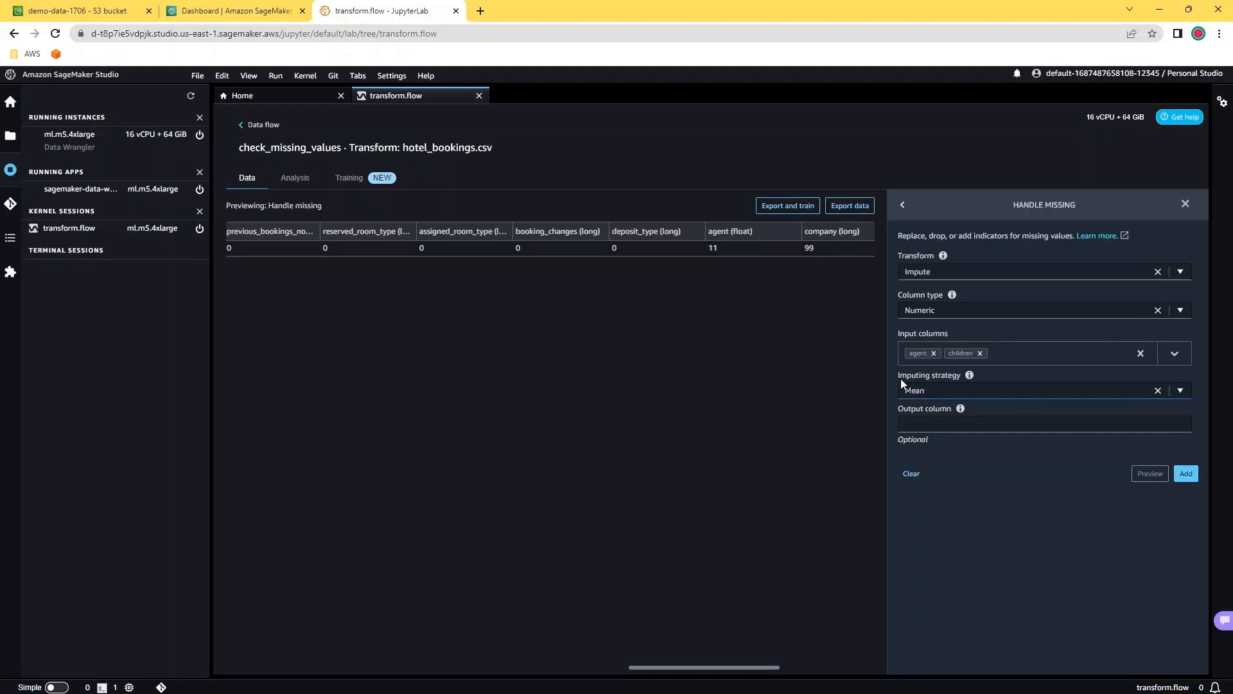
pyautogui.click(1190, 473)
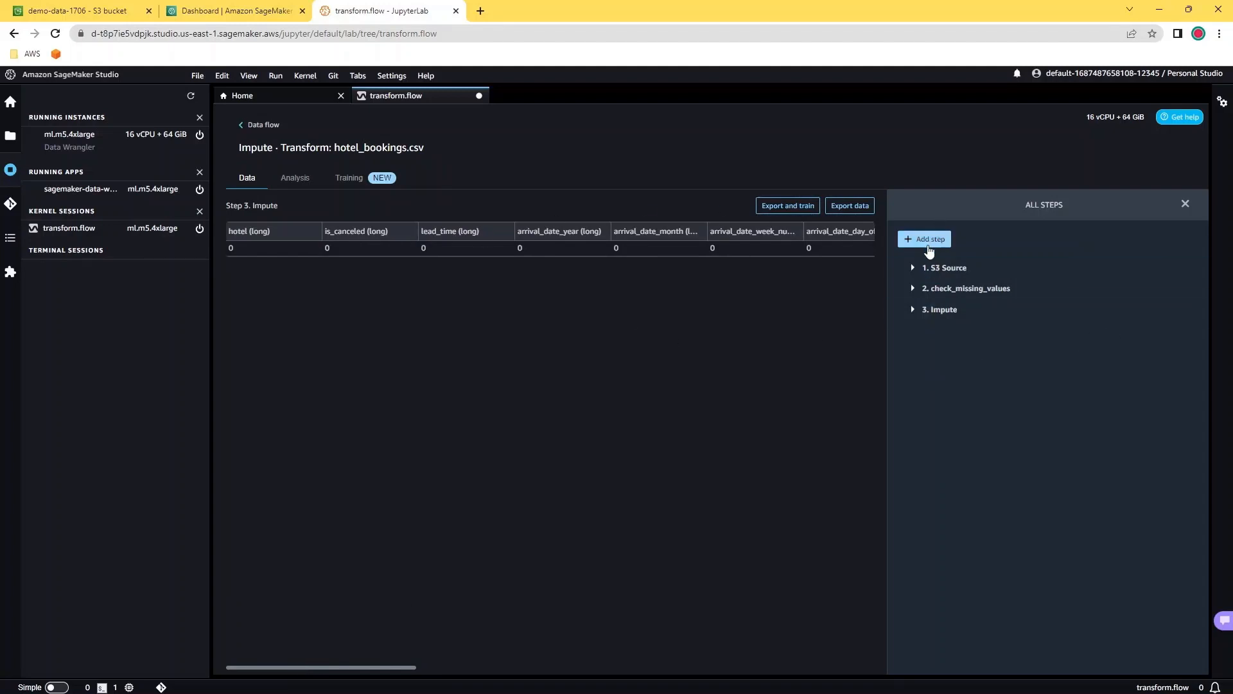
# Step: Start a new Encode categorical step, searching the transforms for "enc", and set its transform to One-hot encode
pyautogui.click(928, 244)
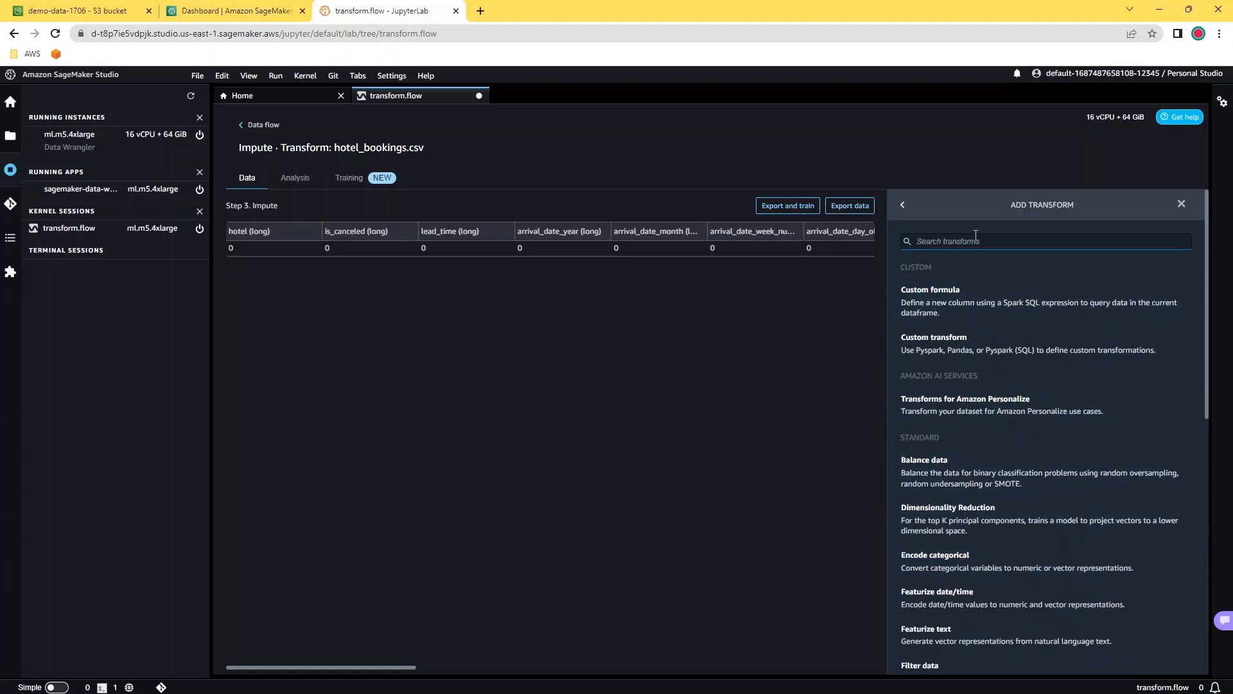
pyautogui.write('enc')
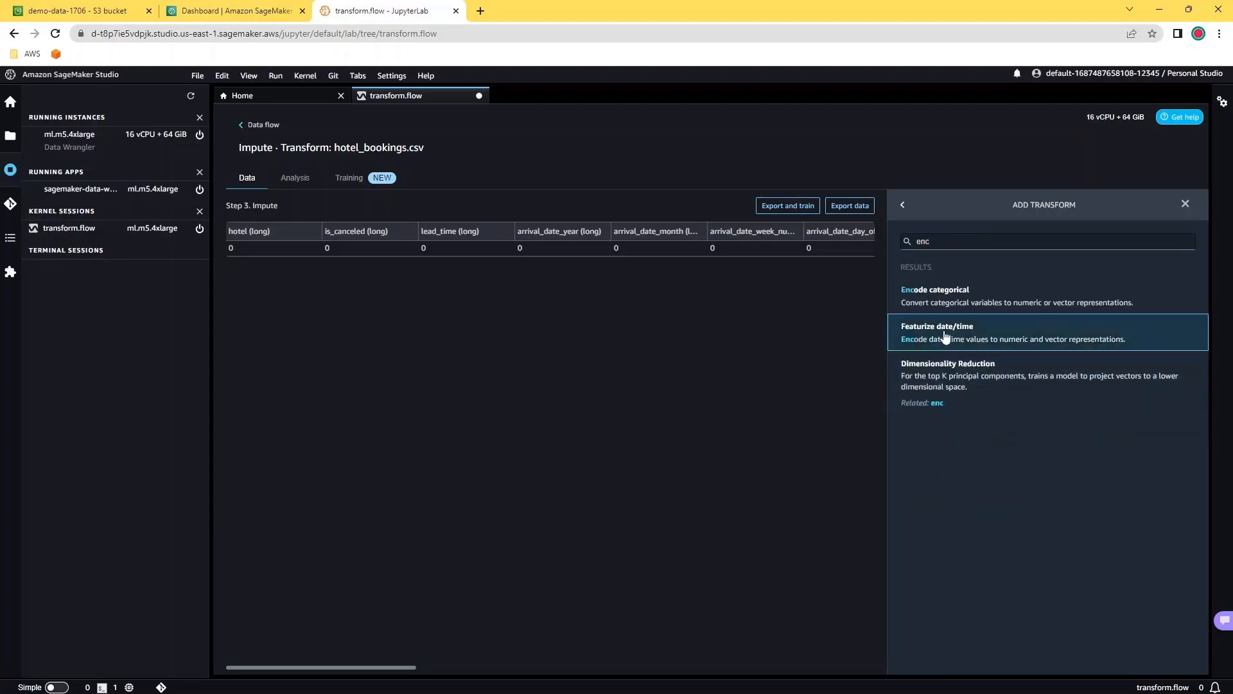
pyautogui.click(955, 302)
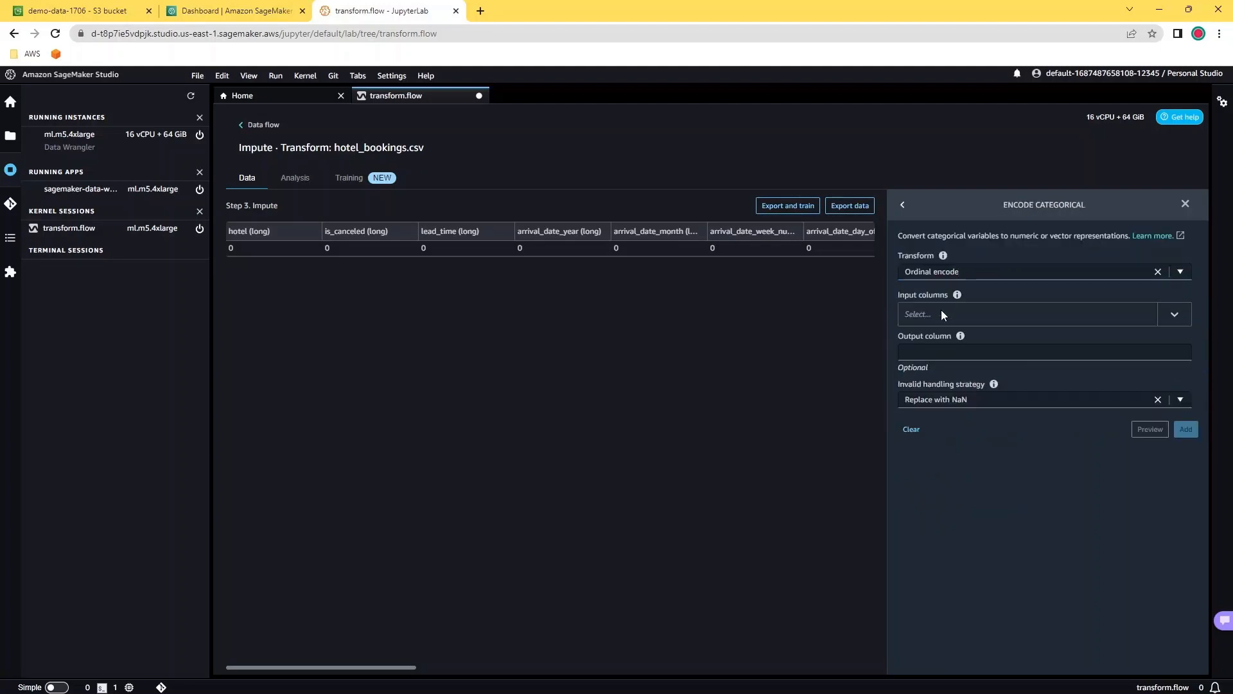
pyautogui.click(968, 271)
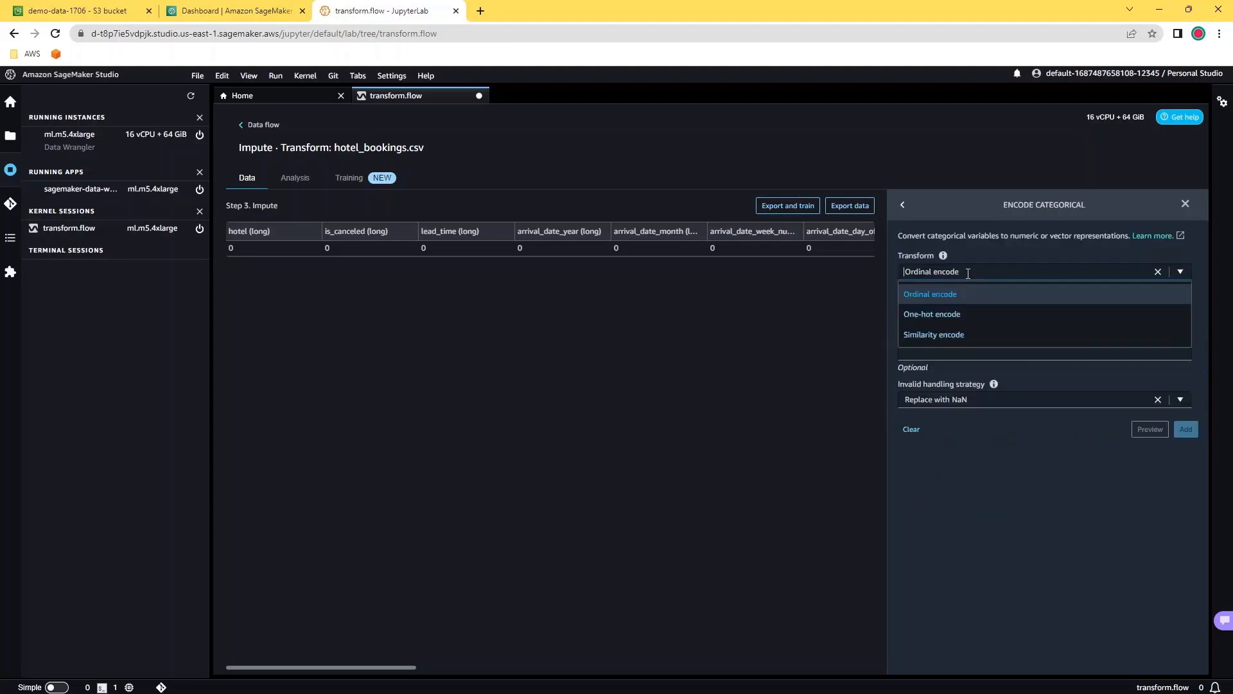
pyautogui.click(928, 314)
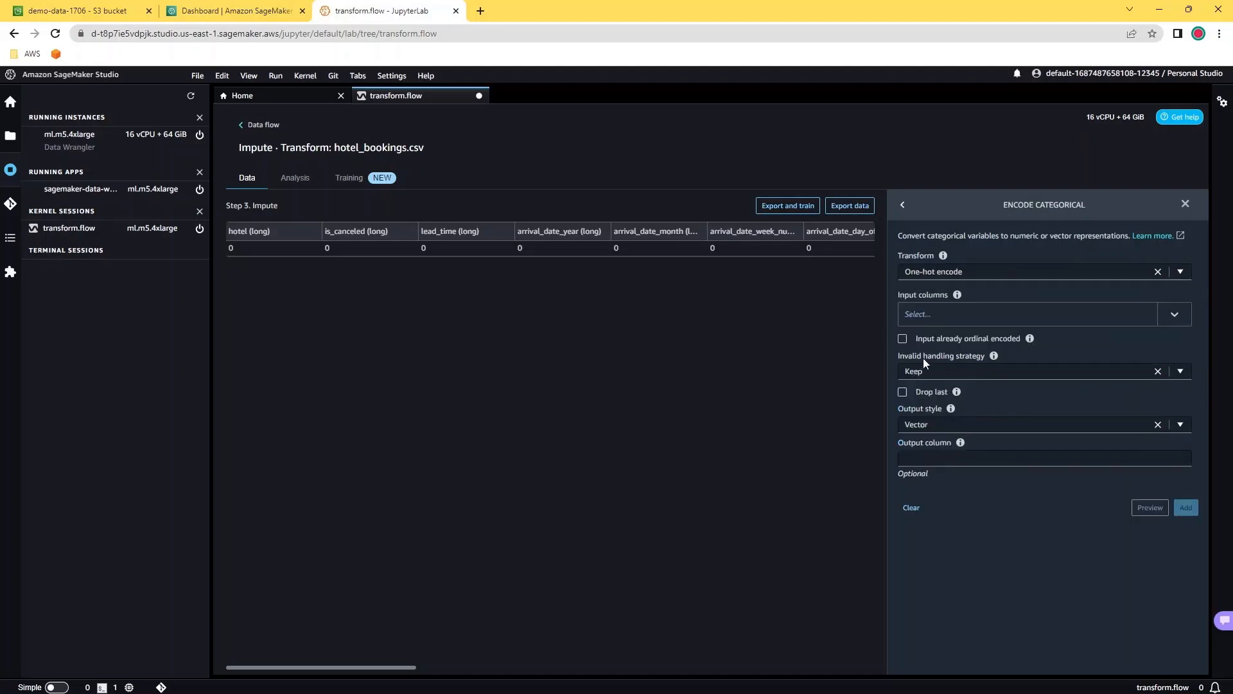
# Step: Select hotel, arrival_date_day_of_month and assigned_room_type as input columns for the one-hot encoding
pyautogui.click(926, 317)
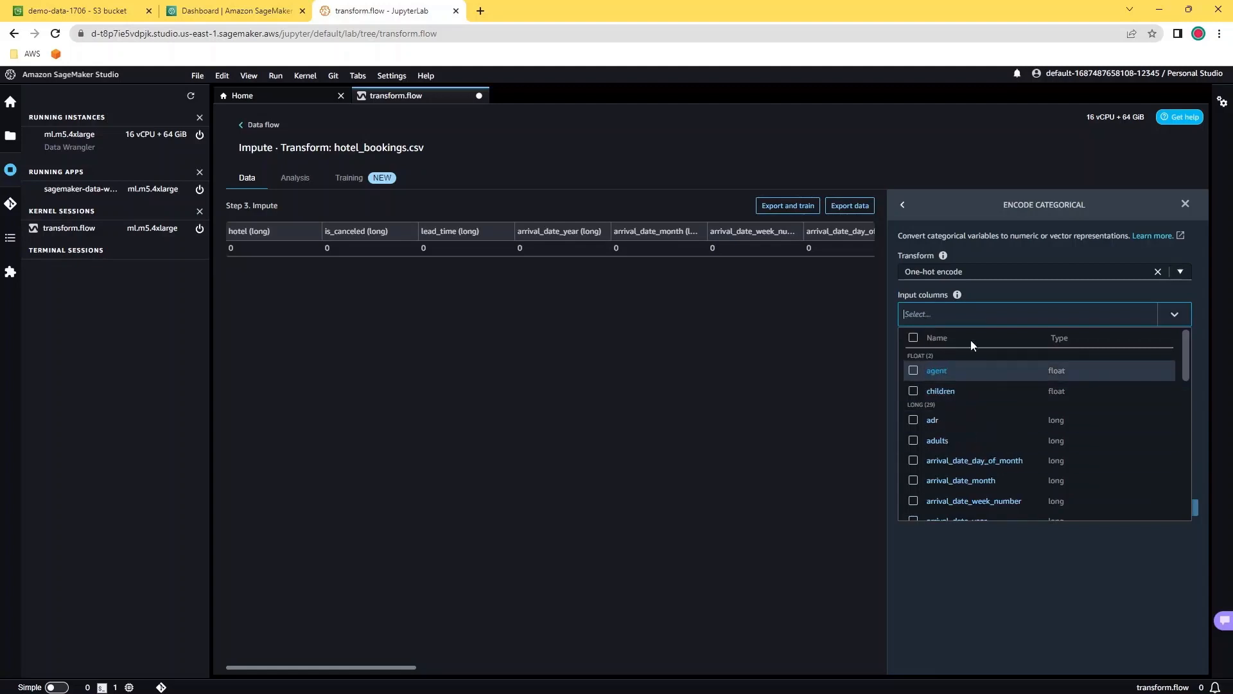
pyautogui.write('hotel')
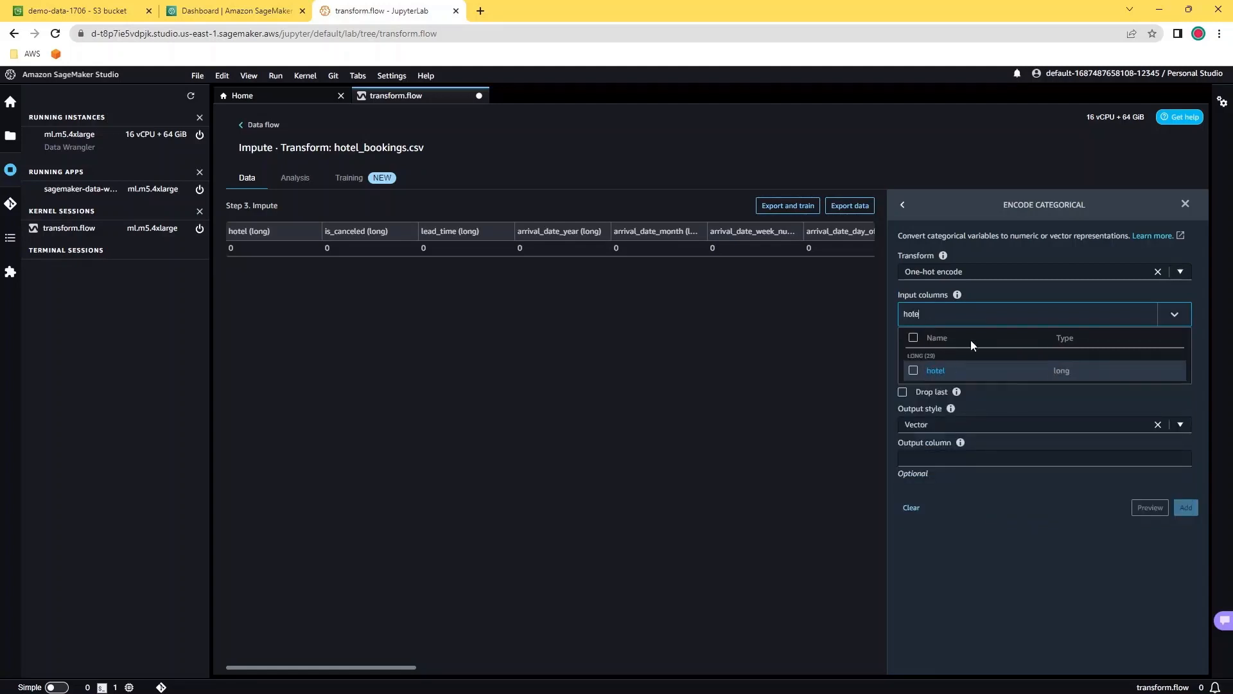
pyautogui.click(913, 371)
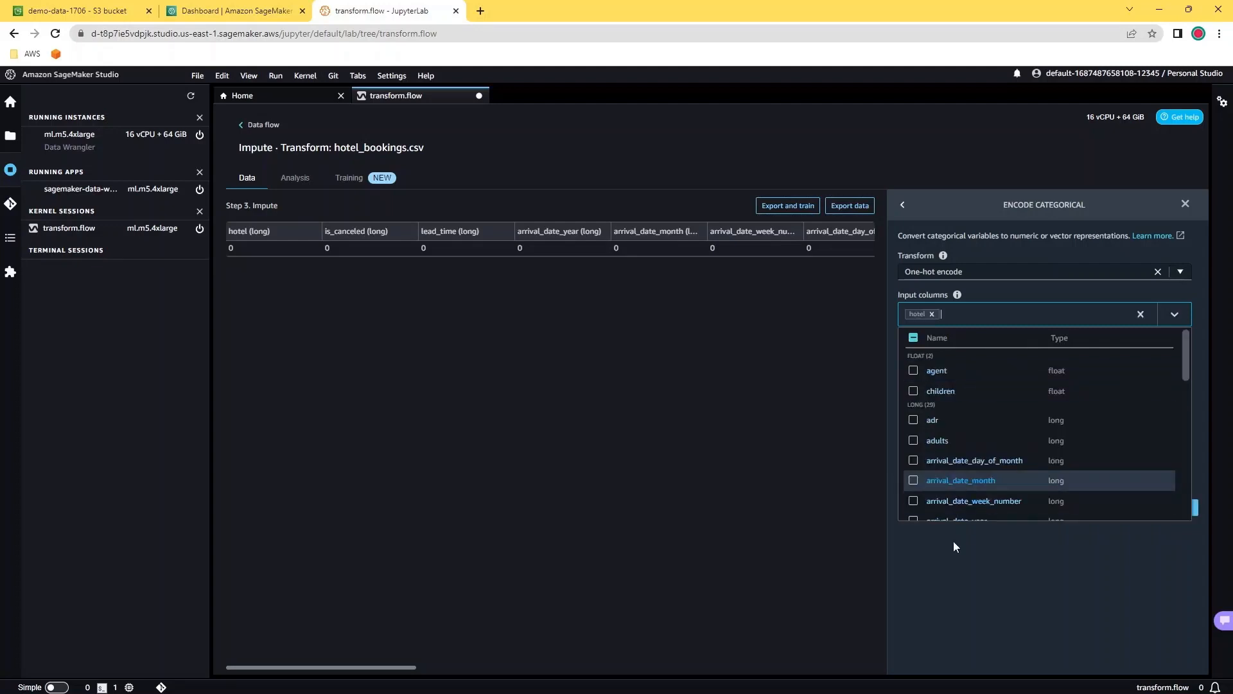
pyautogui.click(913, 462)
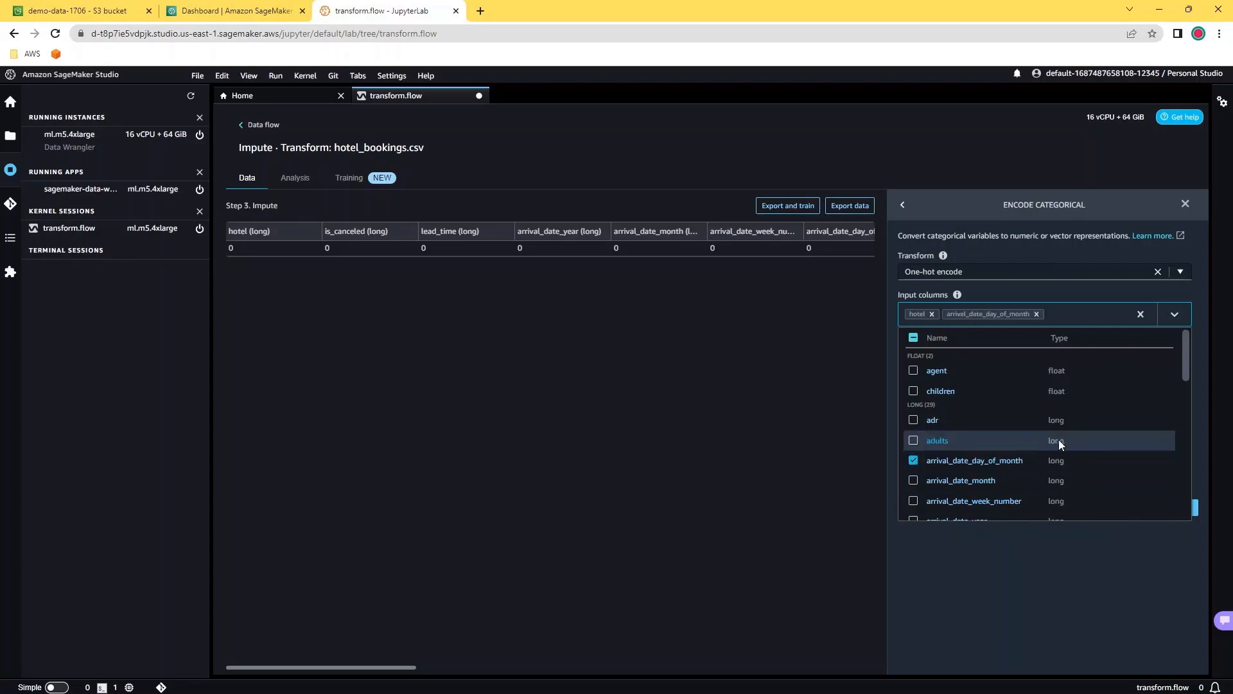
pyautogui.scroll(-2, 917, 436)
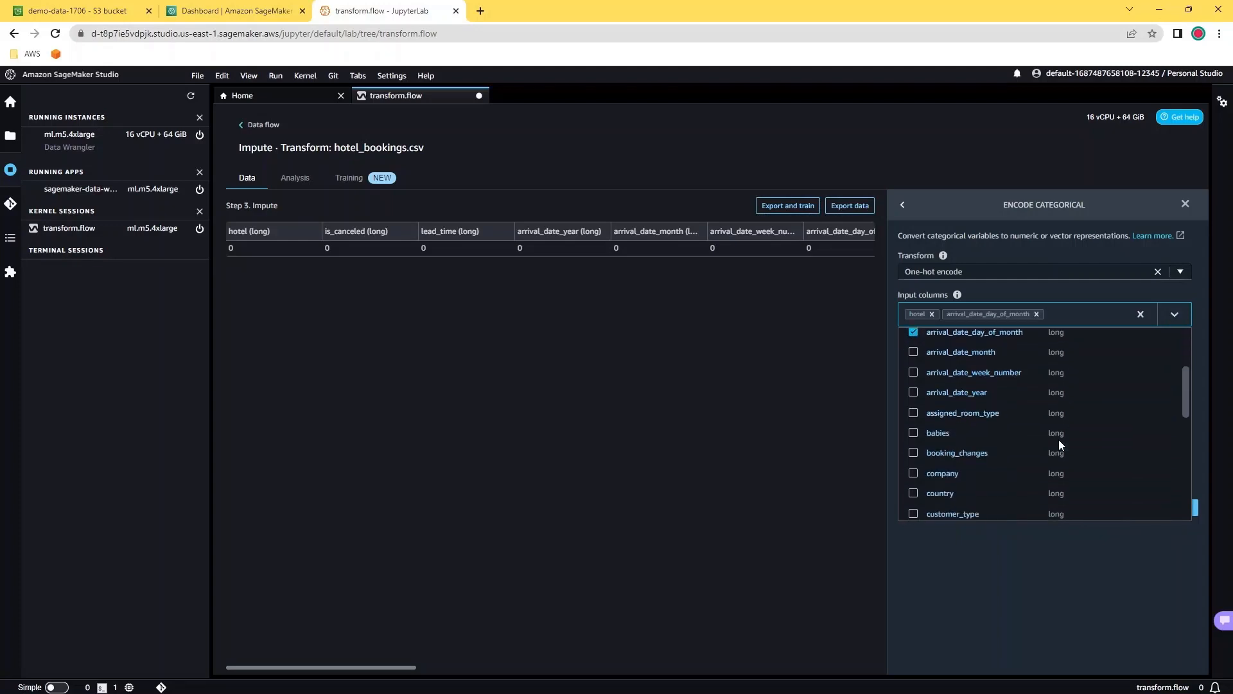
pyautogui.click(914, 413)
# Step: Add customer_type and reservation_status to the input columns of the one-hot encoding
pyautogui.scroll(-1, 951, 443)
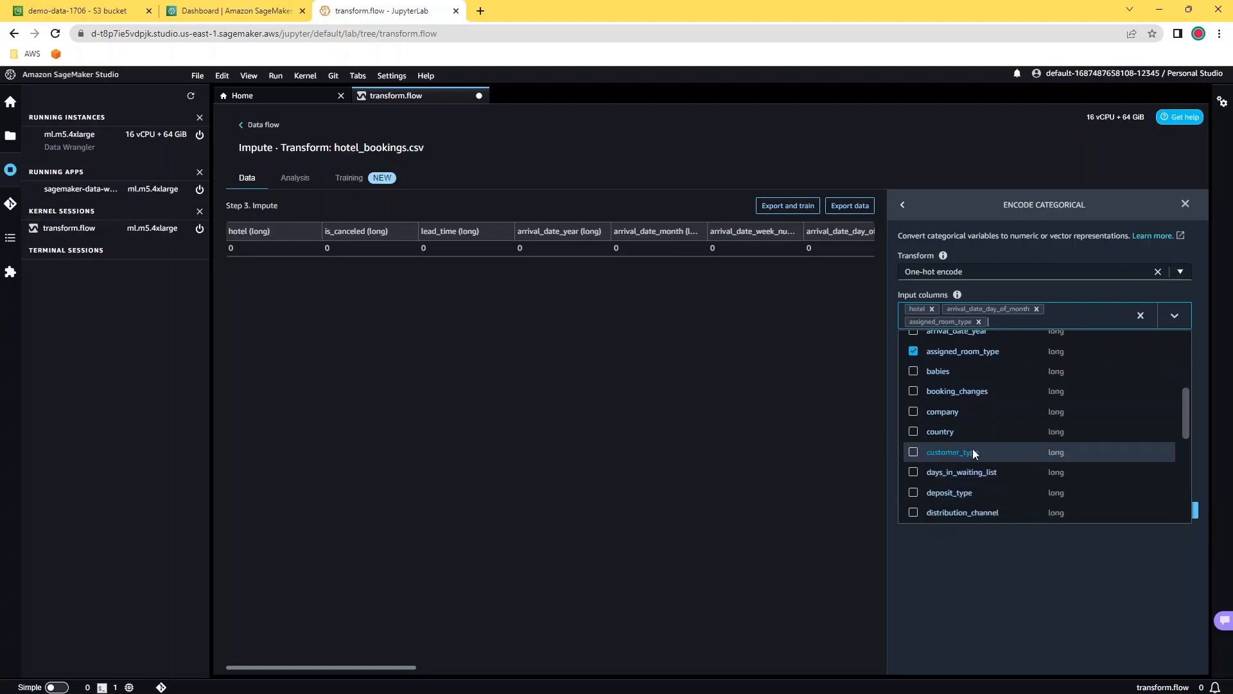
pyautogui.click(913, 452)
pyautogui.scroll(-2, 989, 447)
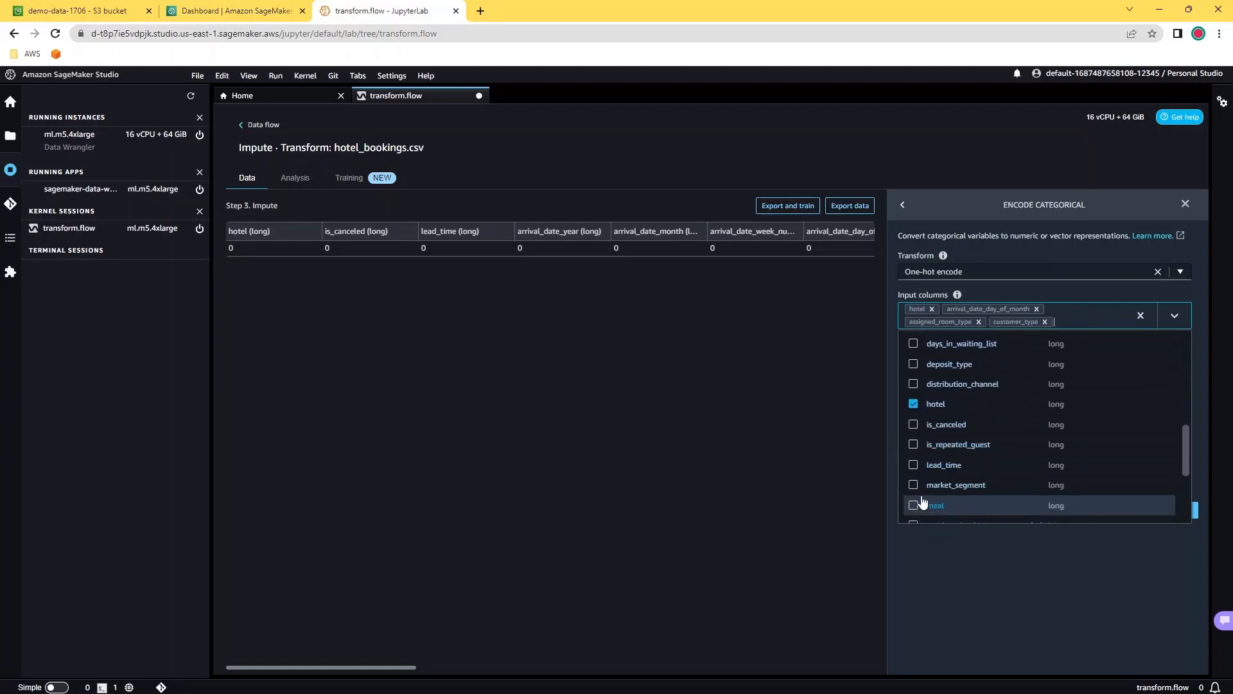
pyautogui.scroll(-1, 976, 467)
pyautogui.scroll(-2, 977, 467)
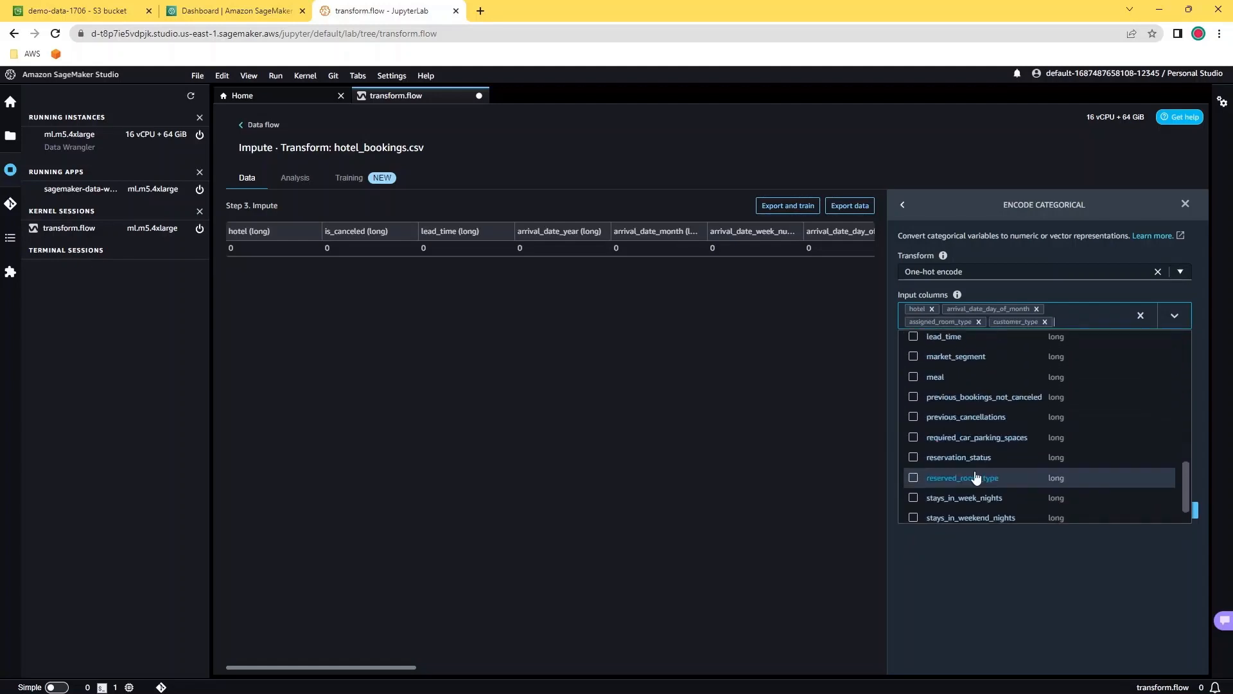
pyautogui.click(913, 458)
pyautogui.scroll(-1, 918, 472)
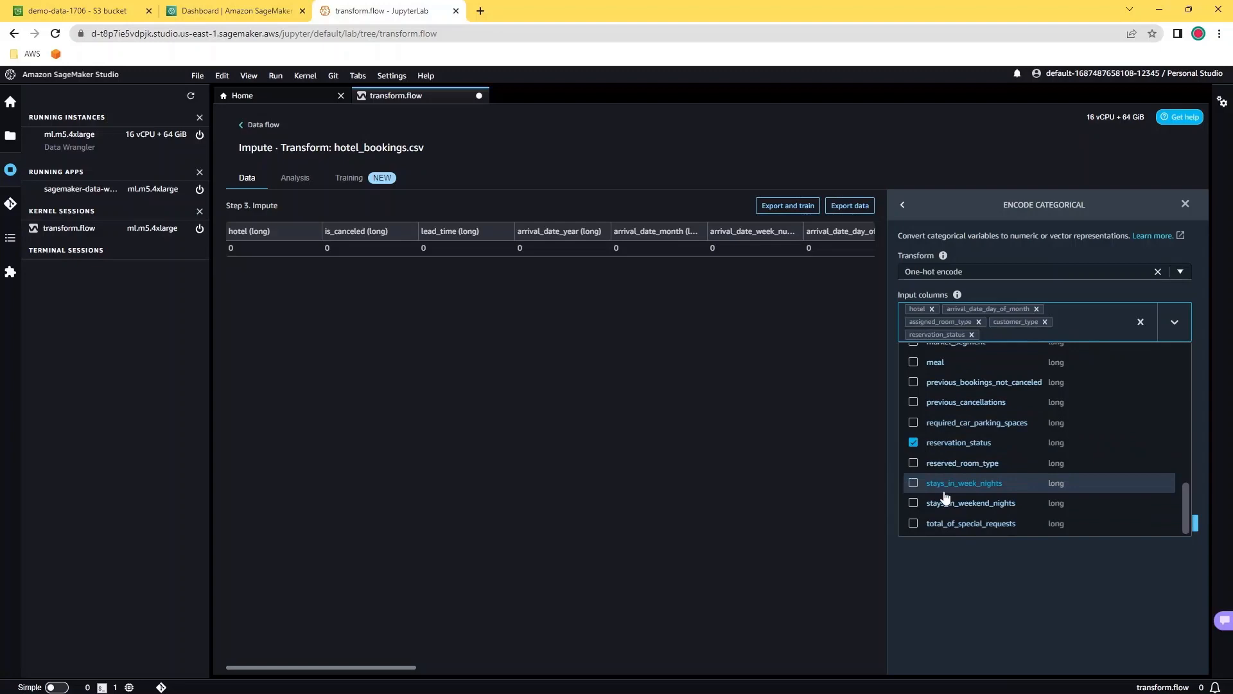
# Step: Add reserved_room_type to the input columns of the one-hot encoding and set its output style to Columns
pyautogui.click(915, 467)
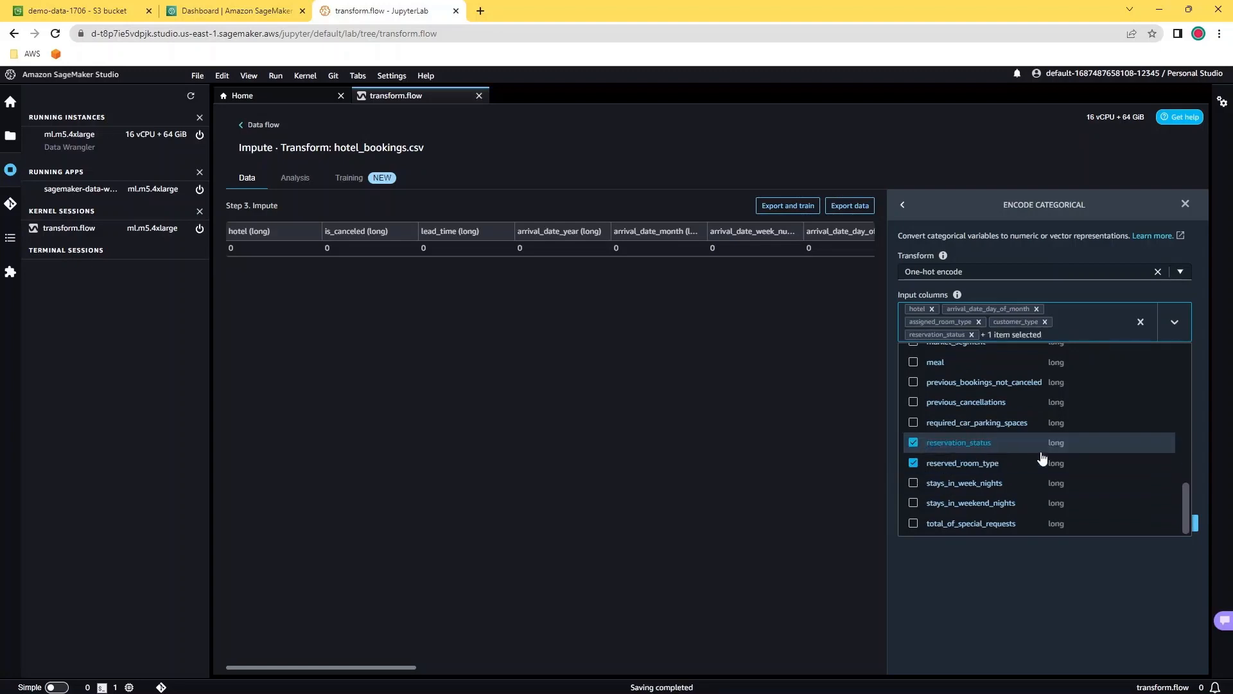
pyautogui.click(1003, 597)
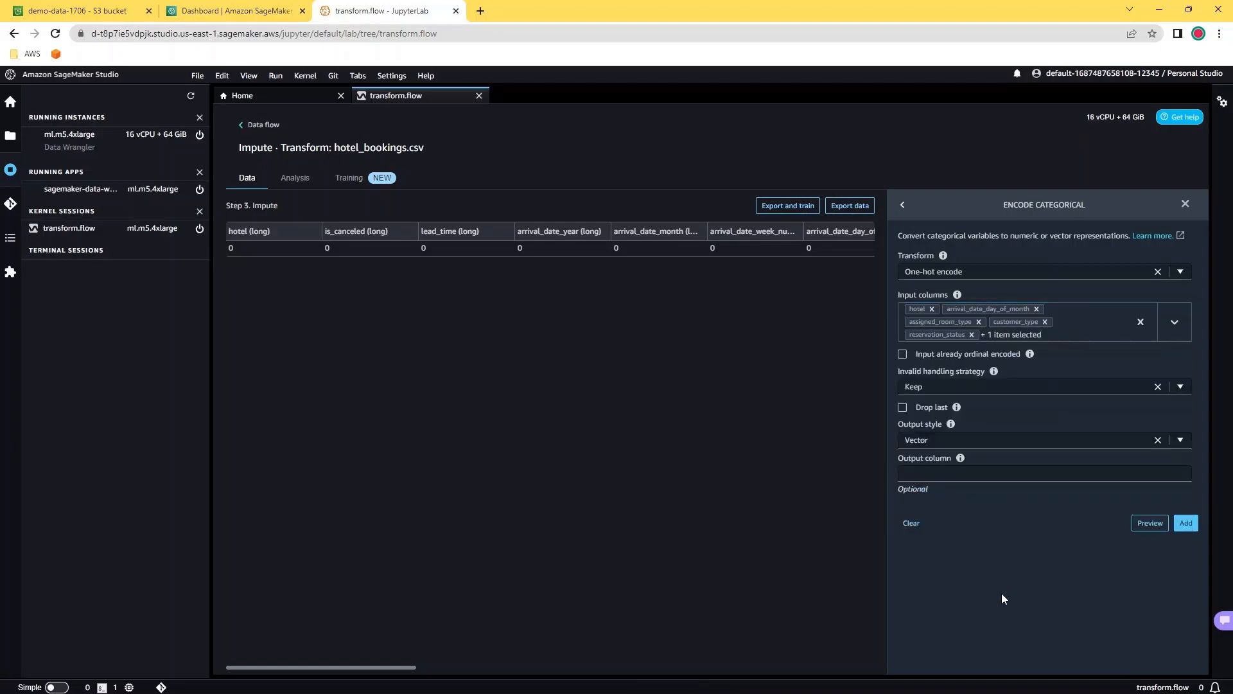
pyautogui.click(1046, 439)
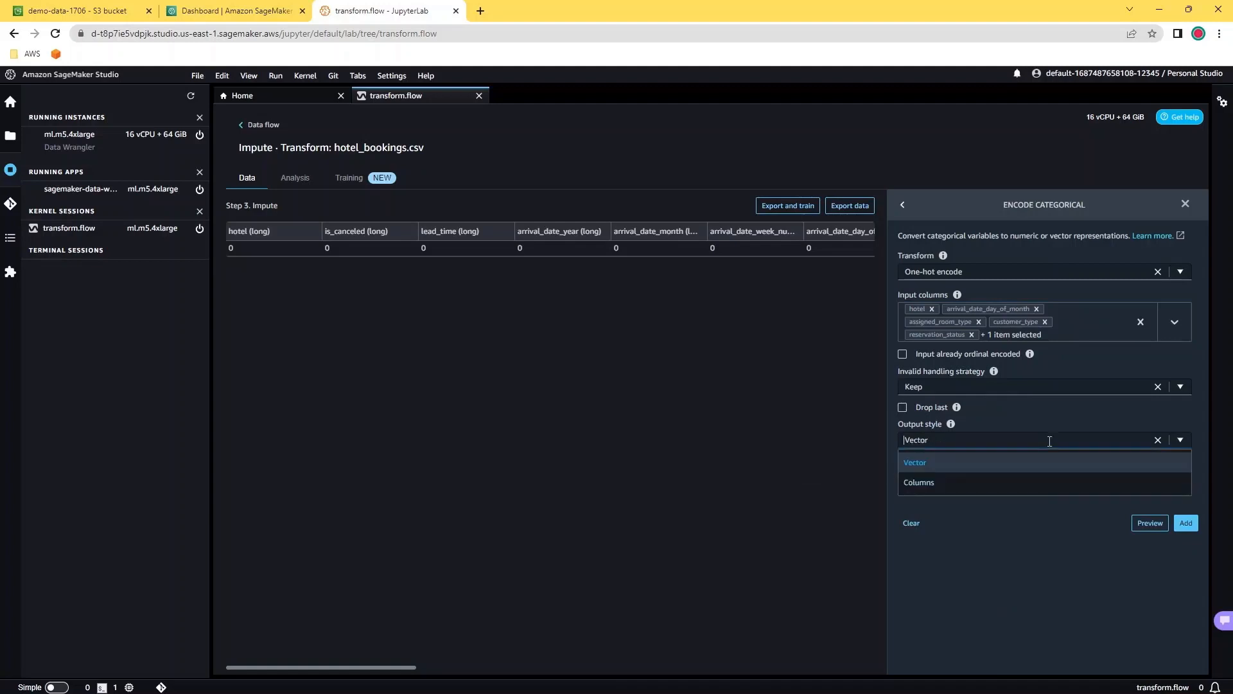
pyautogui.click(922, 482)
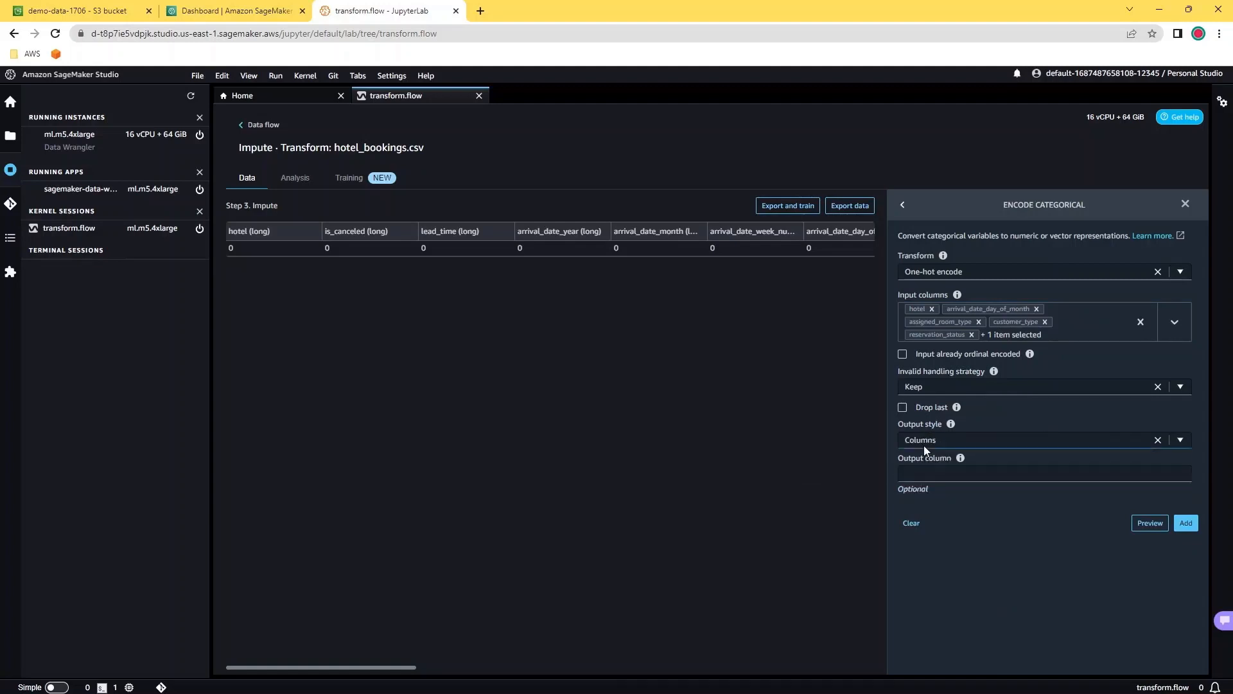
# Step: Set the invalid handling strategy to Skip and add the One-hot encode step to the flow
pyautogui.click(952, 389)
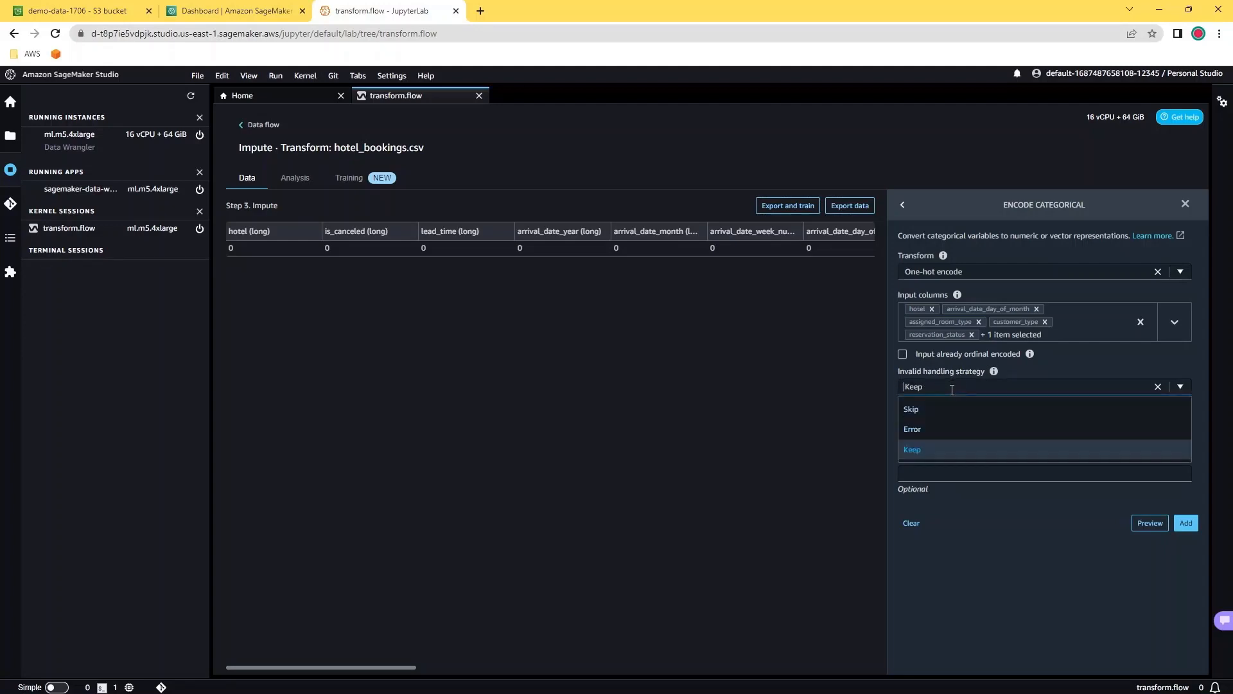
pyautogui.click(929, 415)
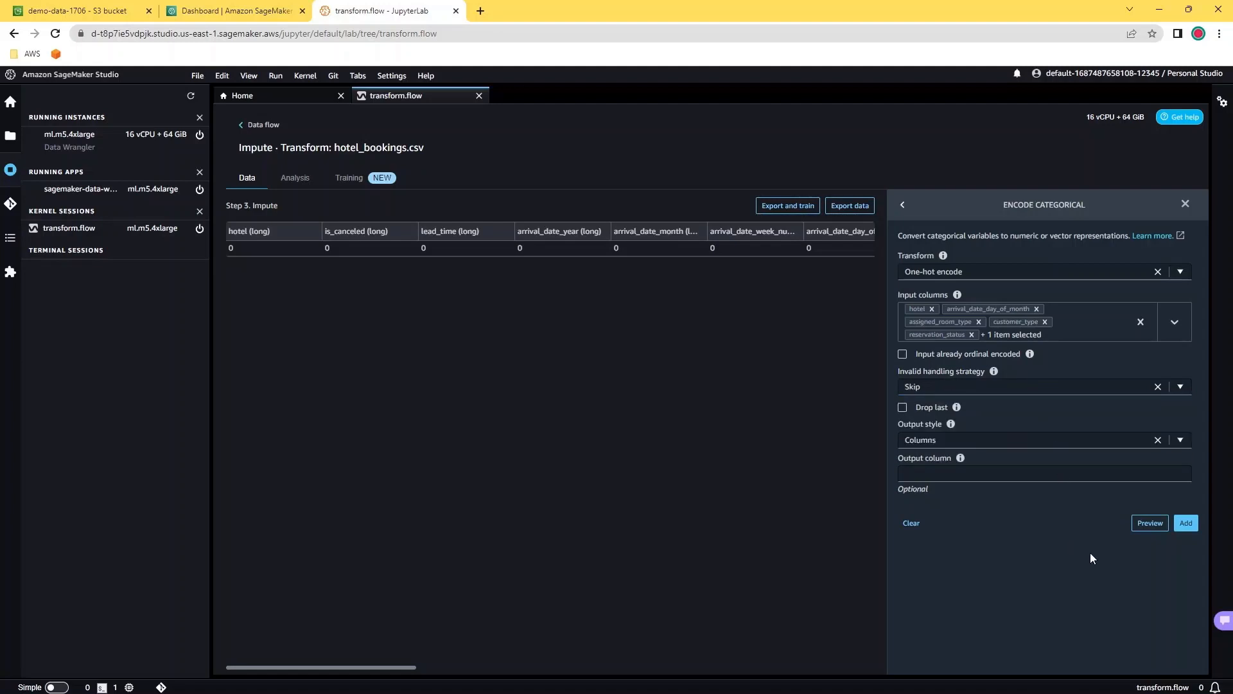
pyautogui.click(1185, 524)
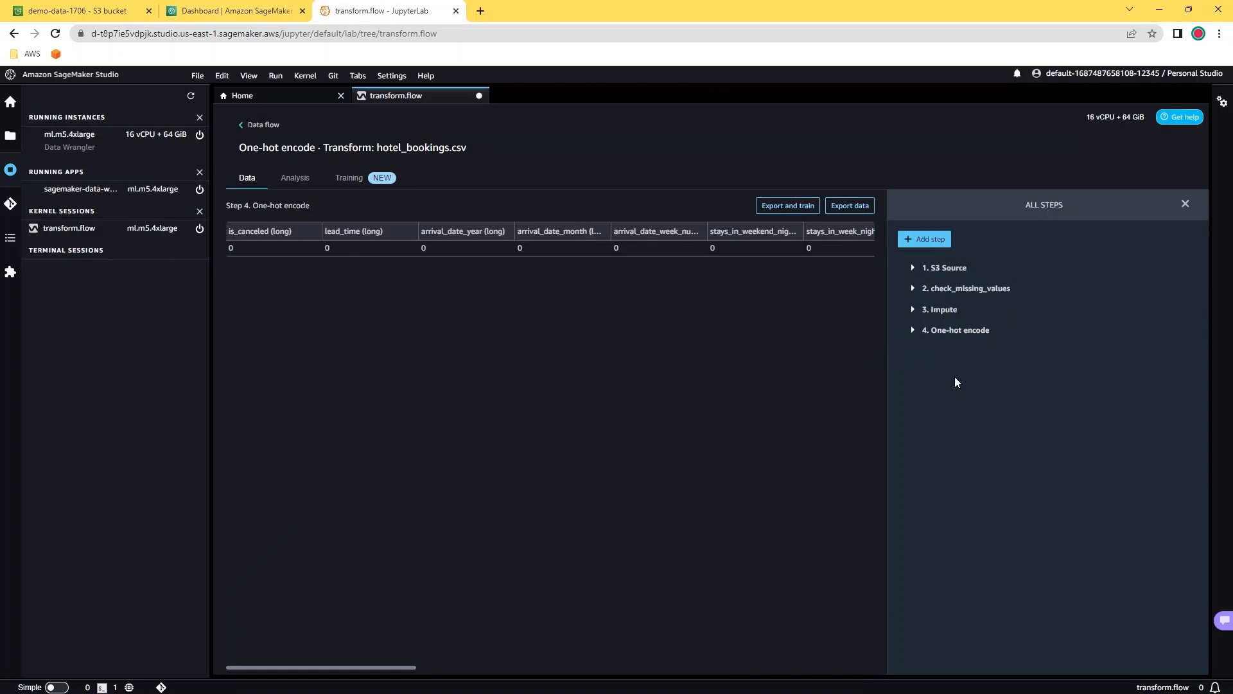
# Step: Look through the transforms available for a further step and close the transform list without adding one
pyautogui.click(935, 240)
pyautogui.scroll(-6, 1023, 418)
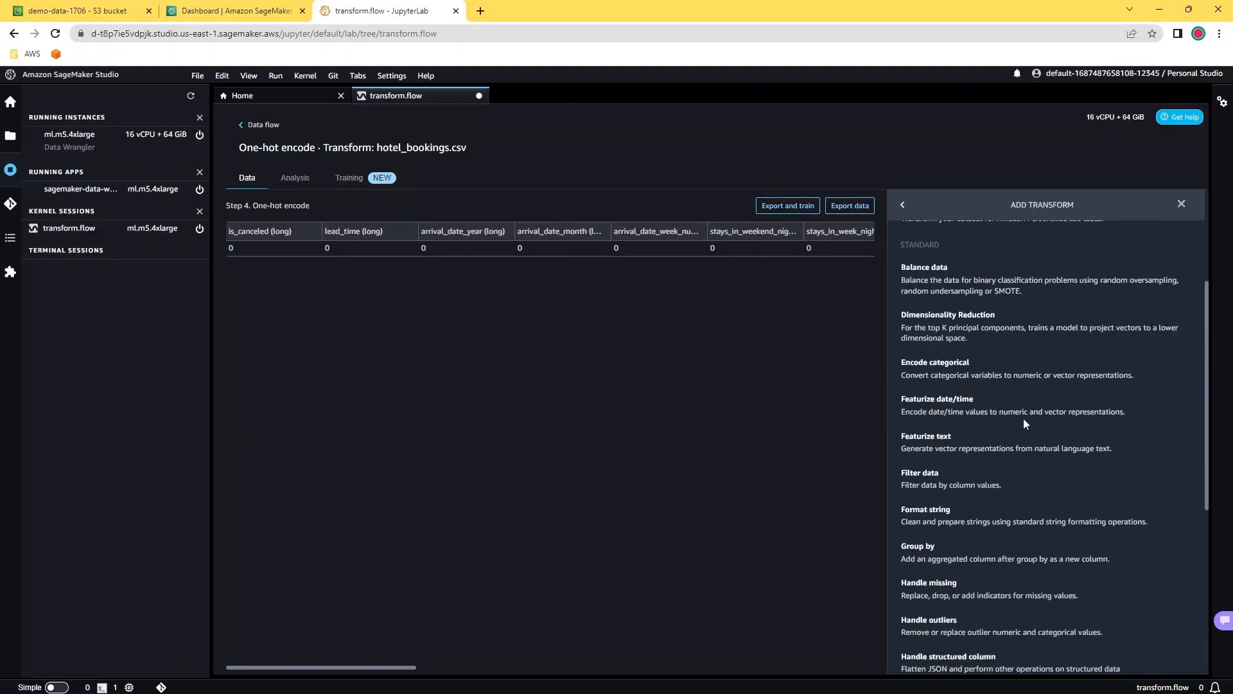
pyautogui.scroll(-2, 1023, 418)
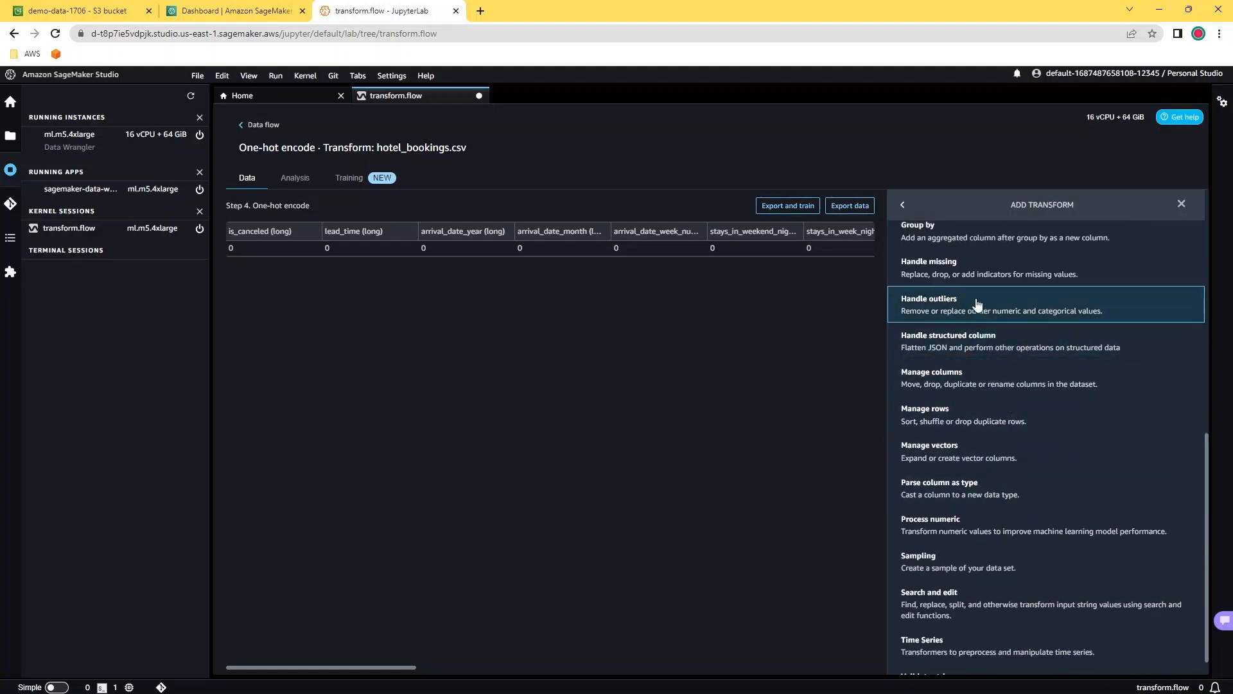
pyautogui.scroll(-1, 1005, 536)
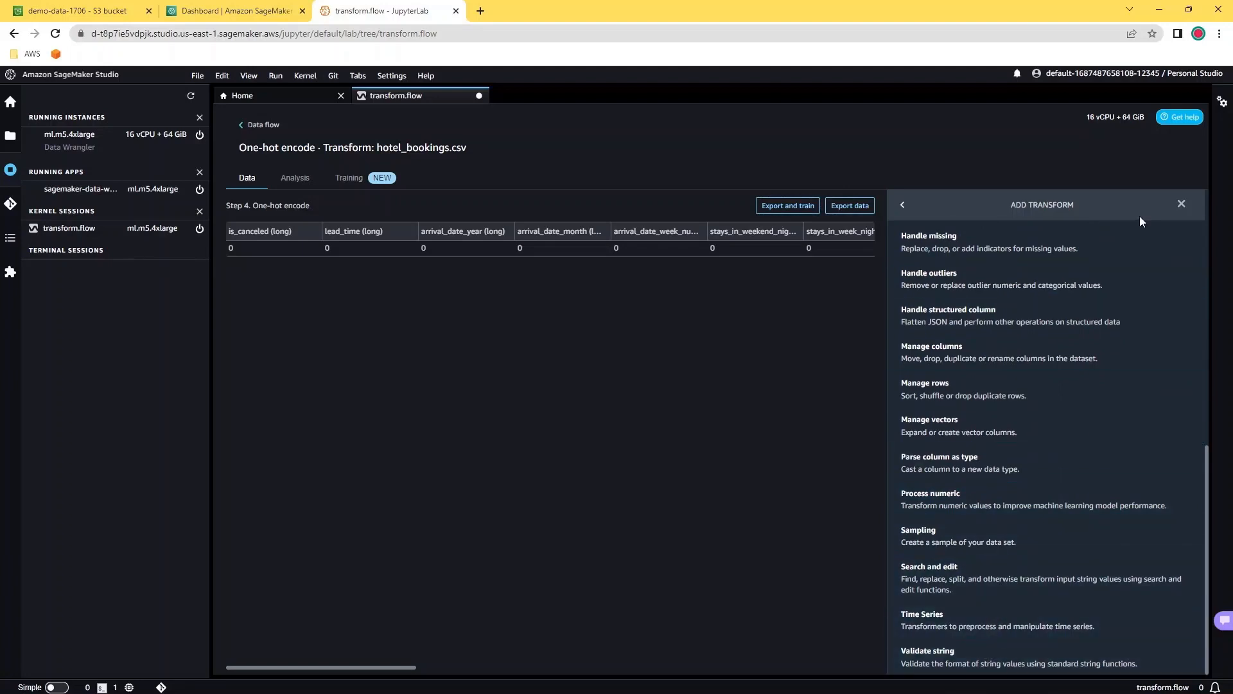
pyautogui.click(1182, 204)
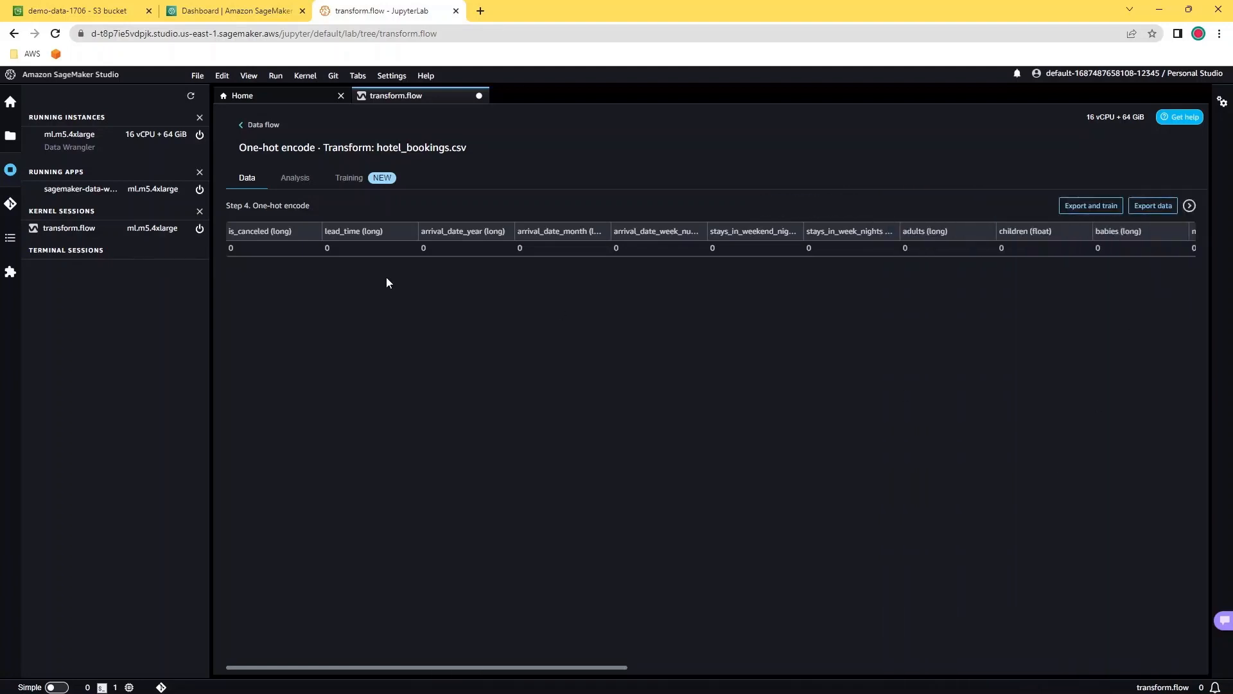
# Step: Start a new histogram analysis on the one-hot encoded data and name it hotel_booking_type
pyautogui.click(295, 179)
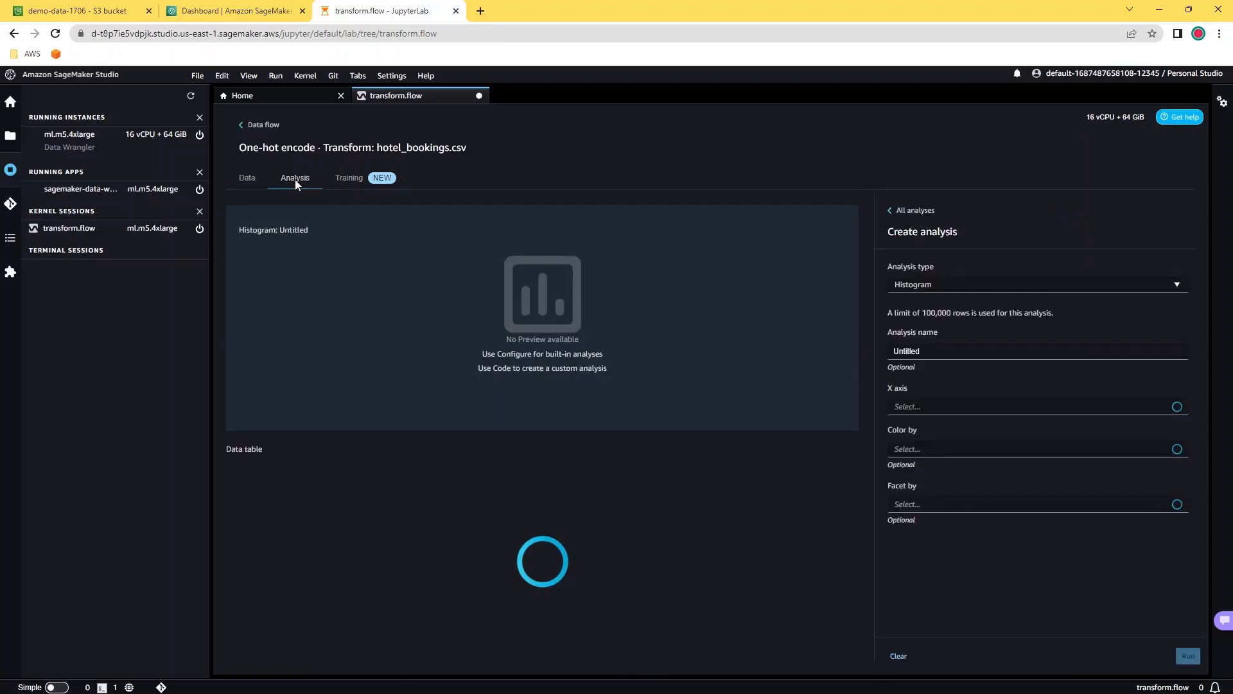
pyautogui.click(923, 285)
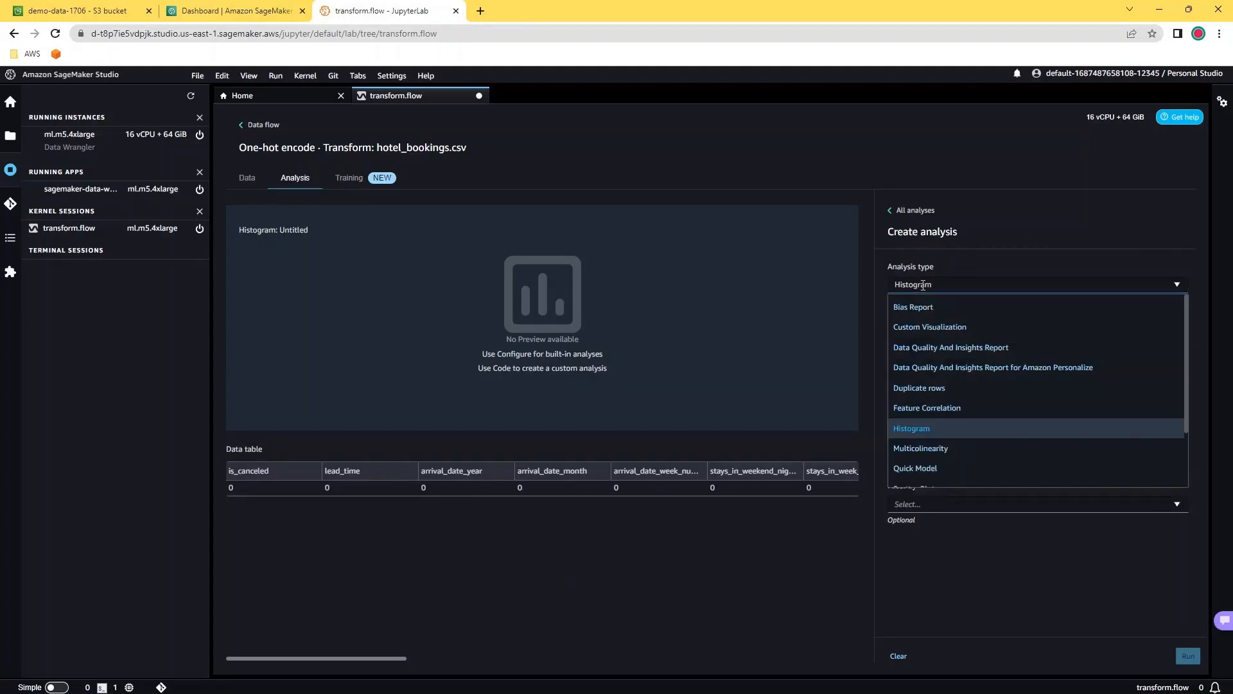
pyautogui.click(923, 284)
pyautogui.click(941, 351)
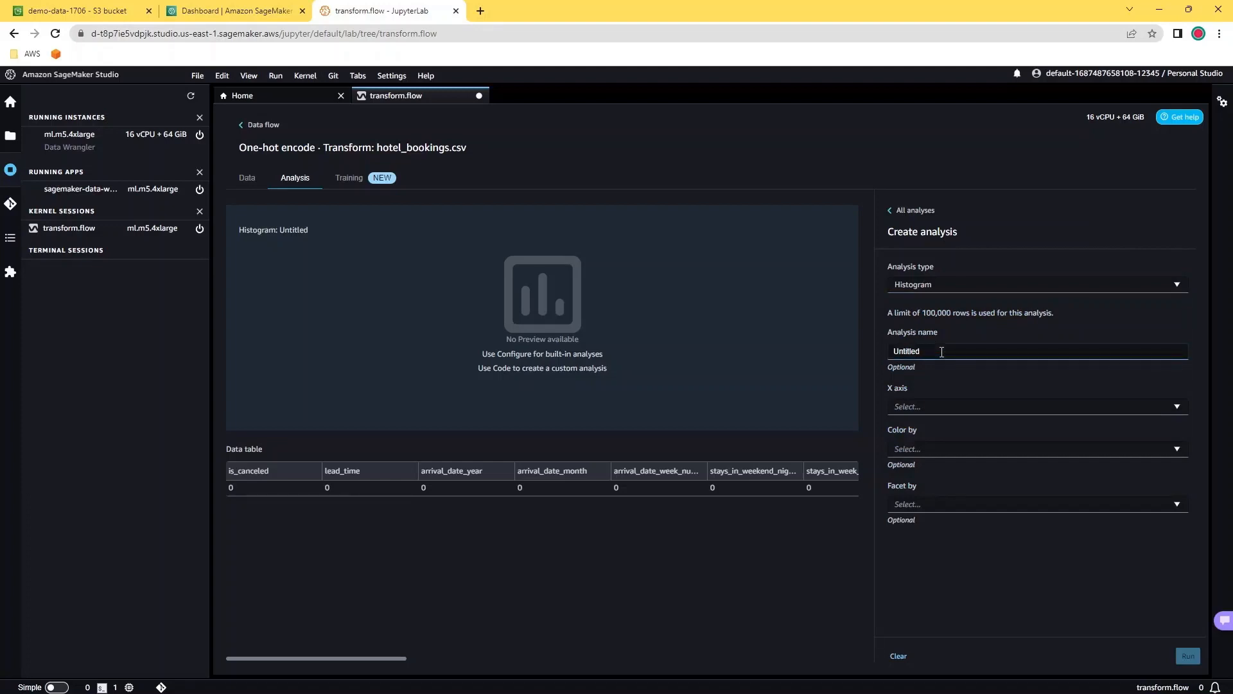
pyautogui.doubleClick(942, 351)
pyautogui.write('hote')
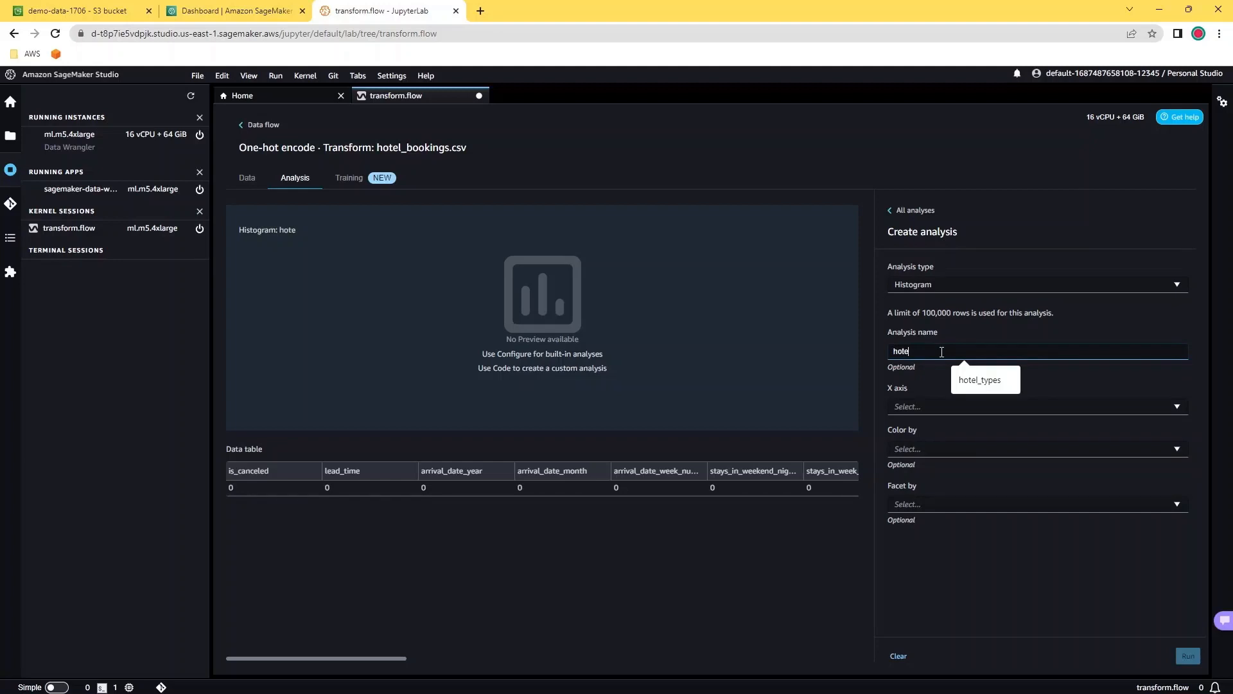
pyautogui.write('l_b')
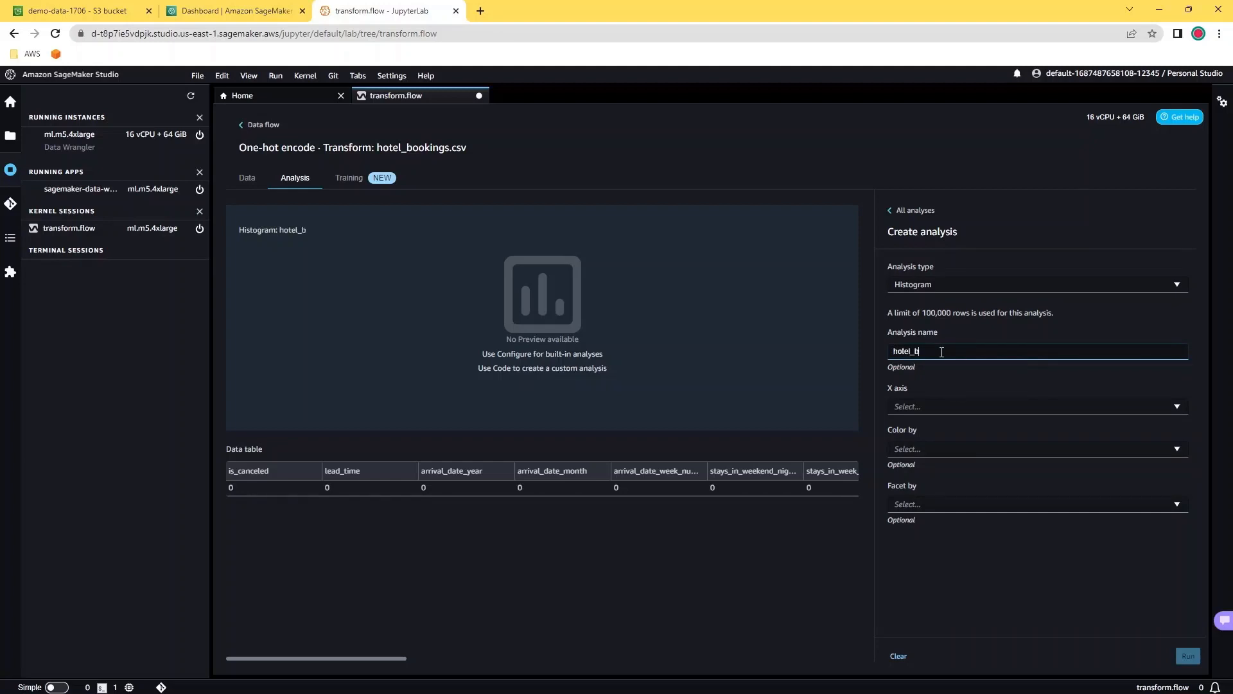
pyautogui.write('ooking_type')
# Step: Set the histogram's X axis to hotel_0, colour and facet it by is_canceled, and run the analysis
pyautogui.click(929, 406)
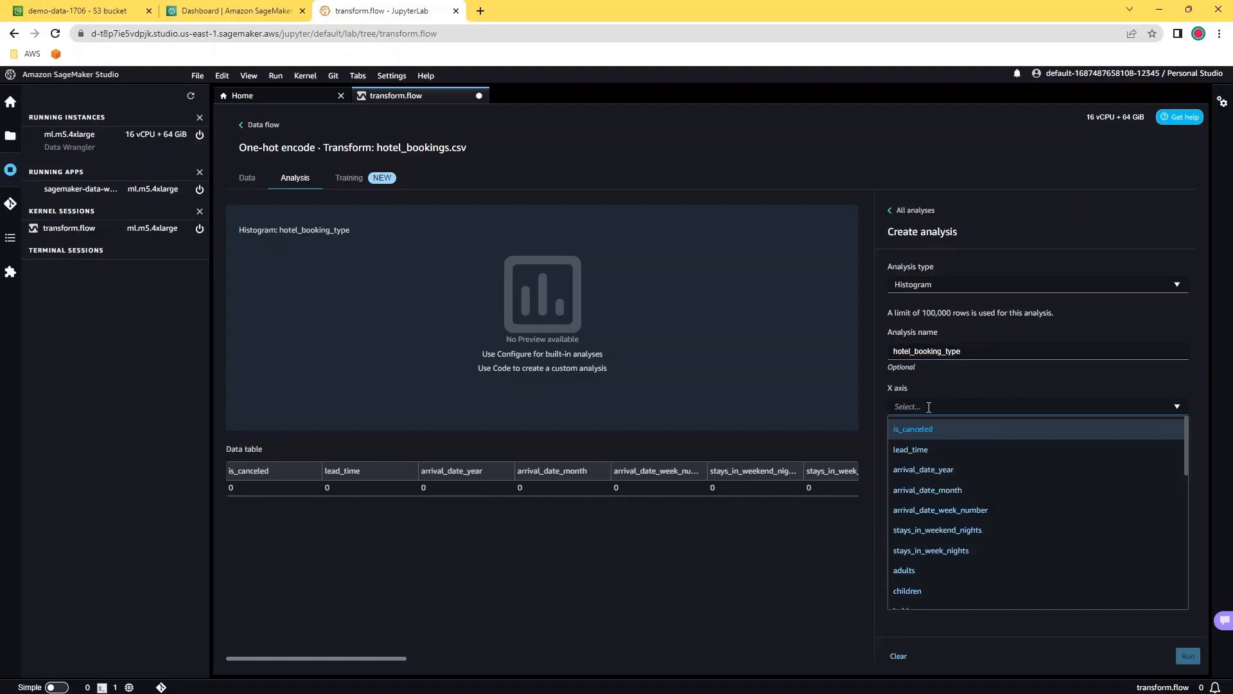
pyautogui.write('hote')
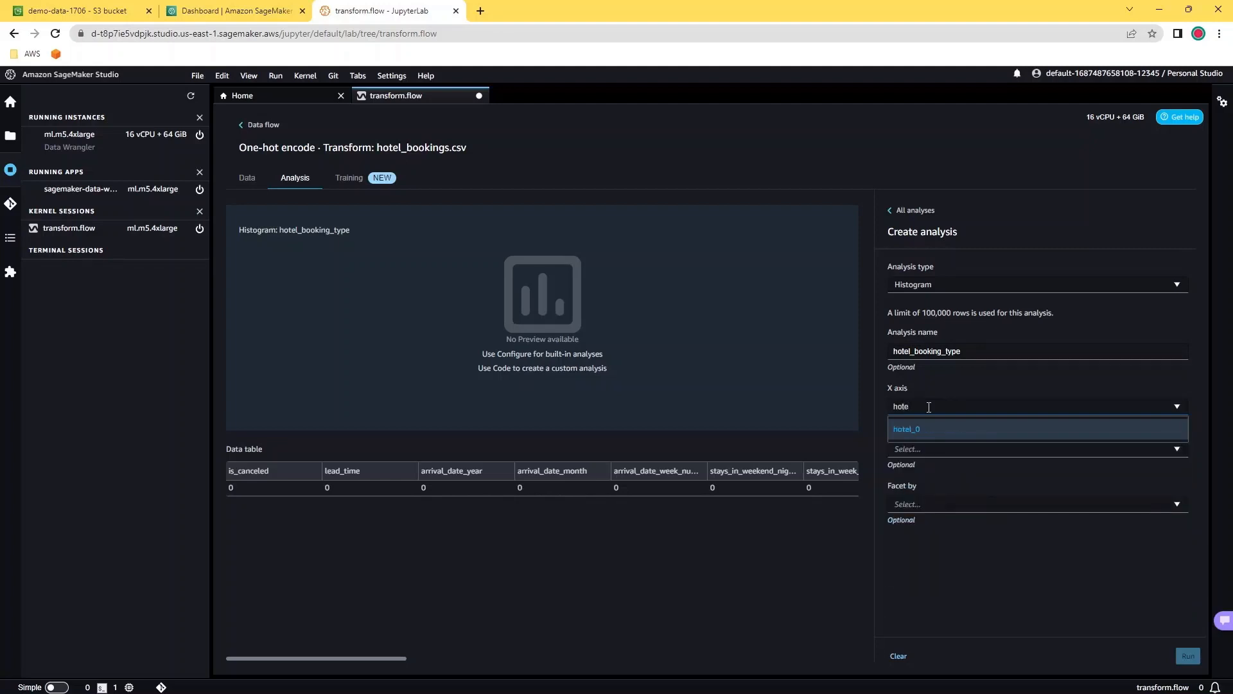
pyautogui.click(920, 437)
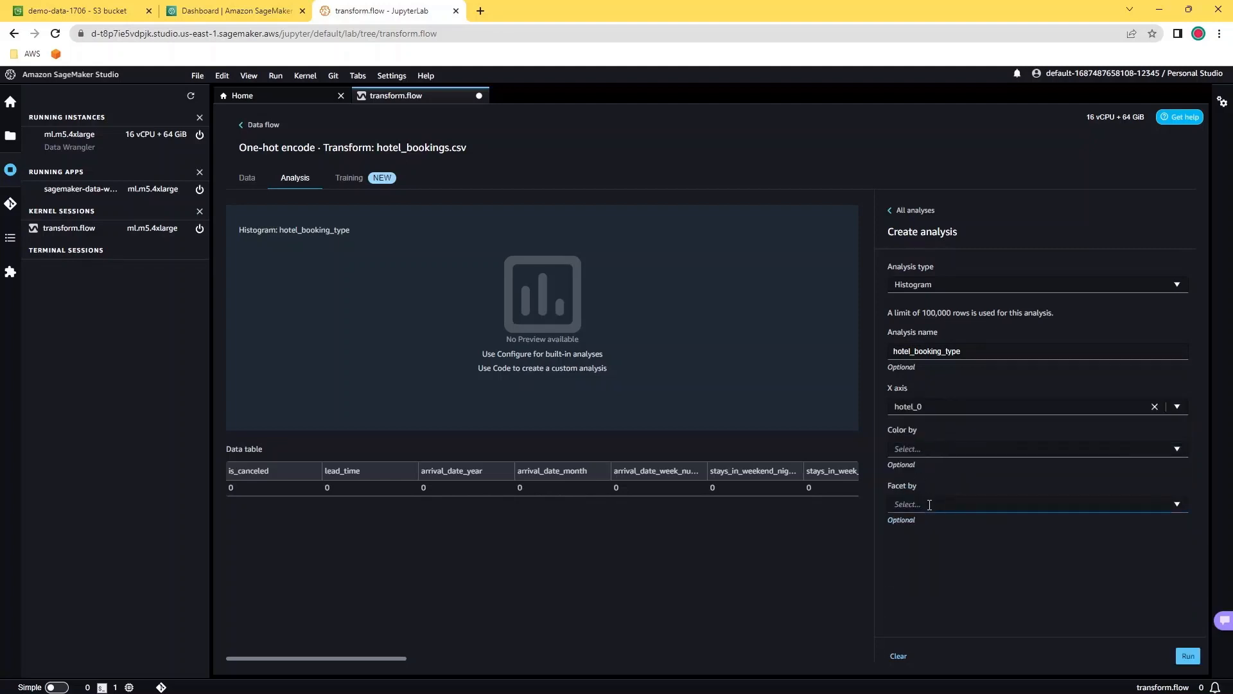
pyautogui.click(928, 447)
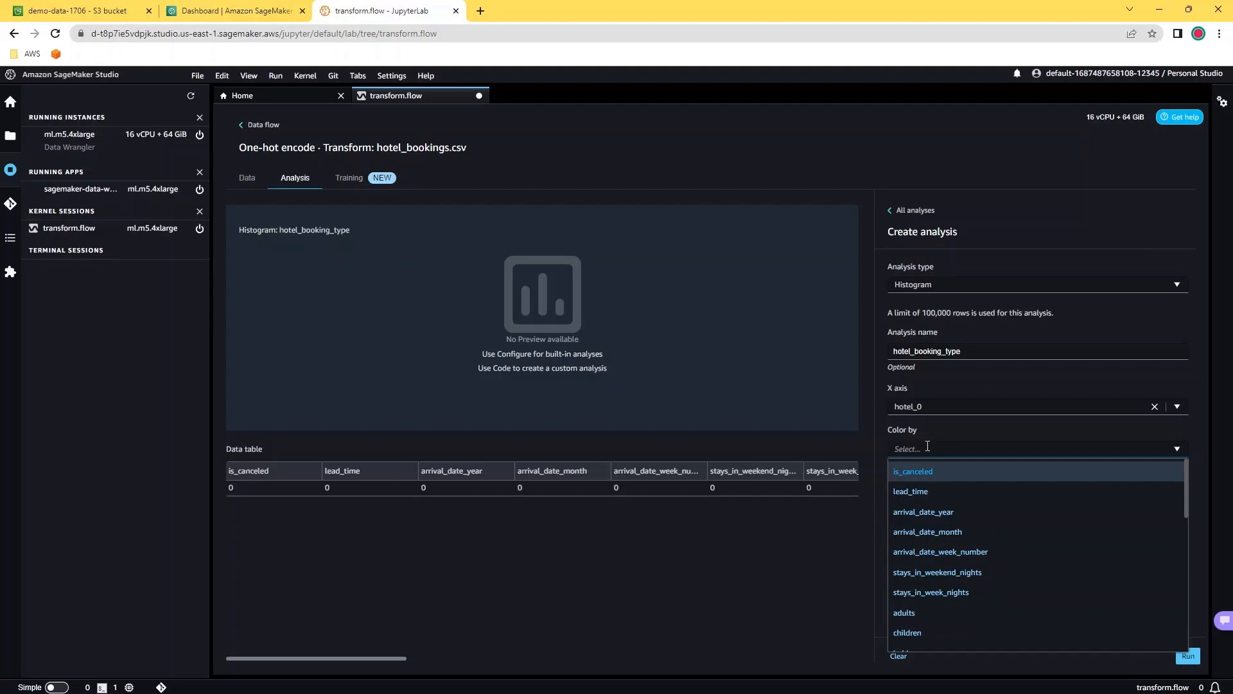
pyautogui.click(916, 476)
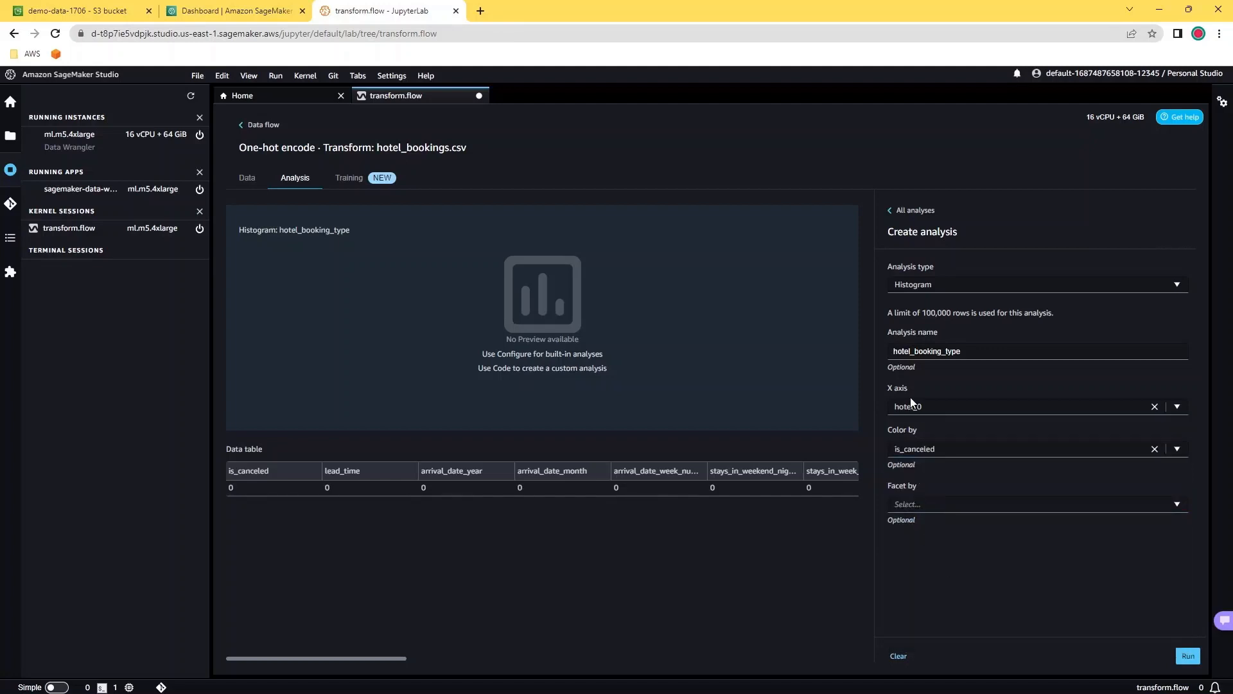
pyautogui.click(920, 503)
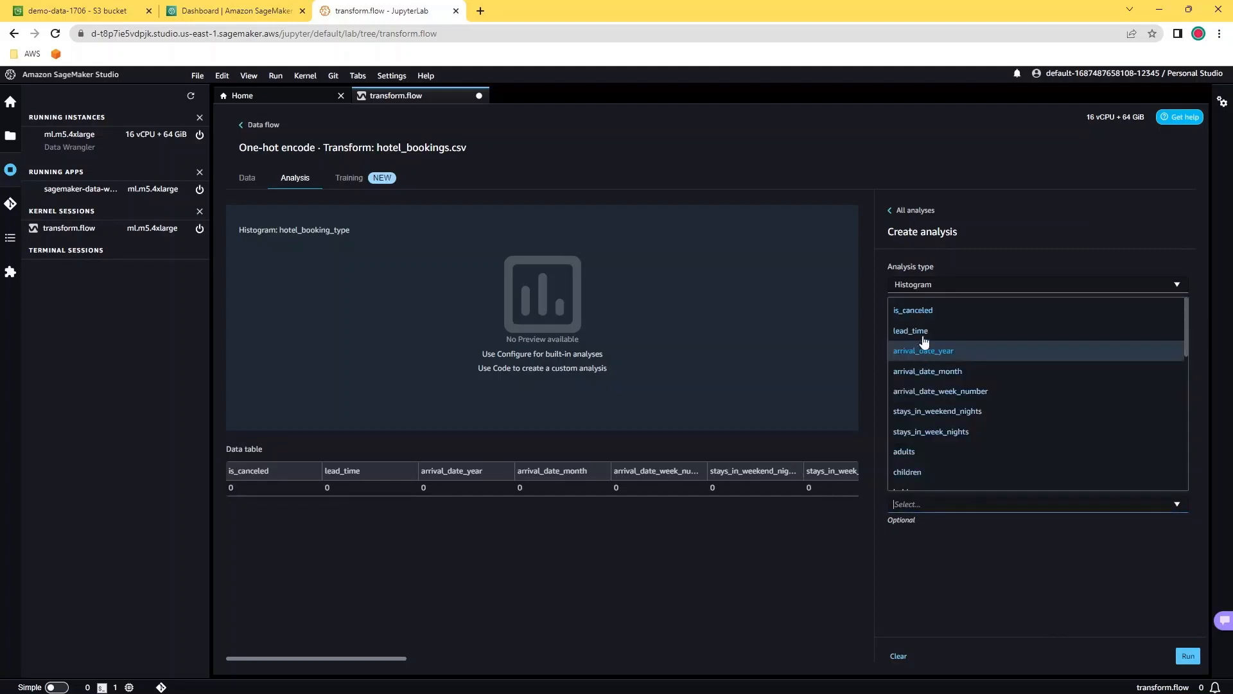
pyautogui.click(925, 312)
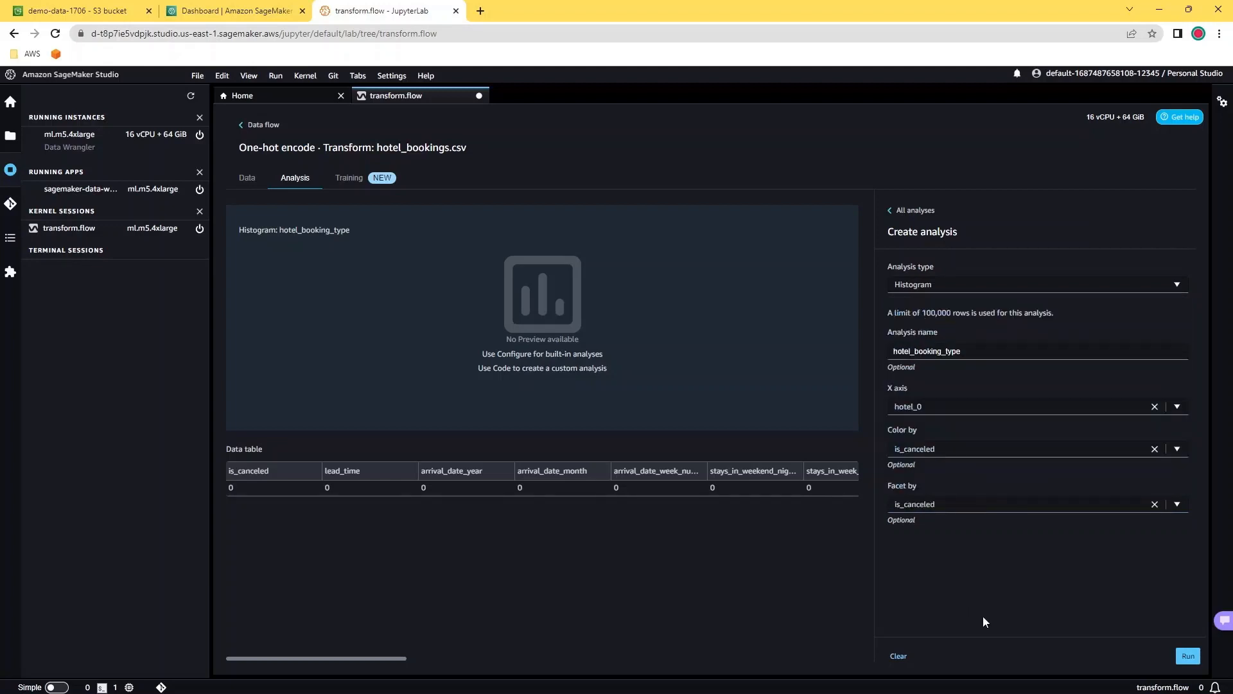
pyautogui.click(1187, 657)
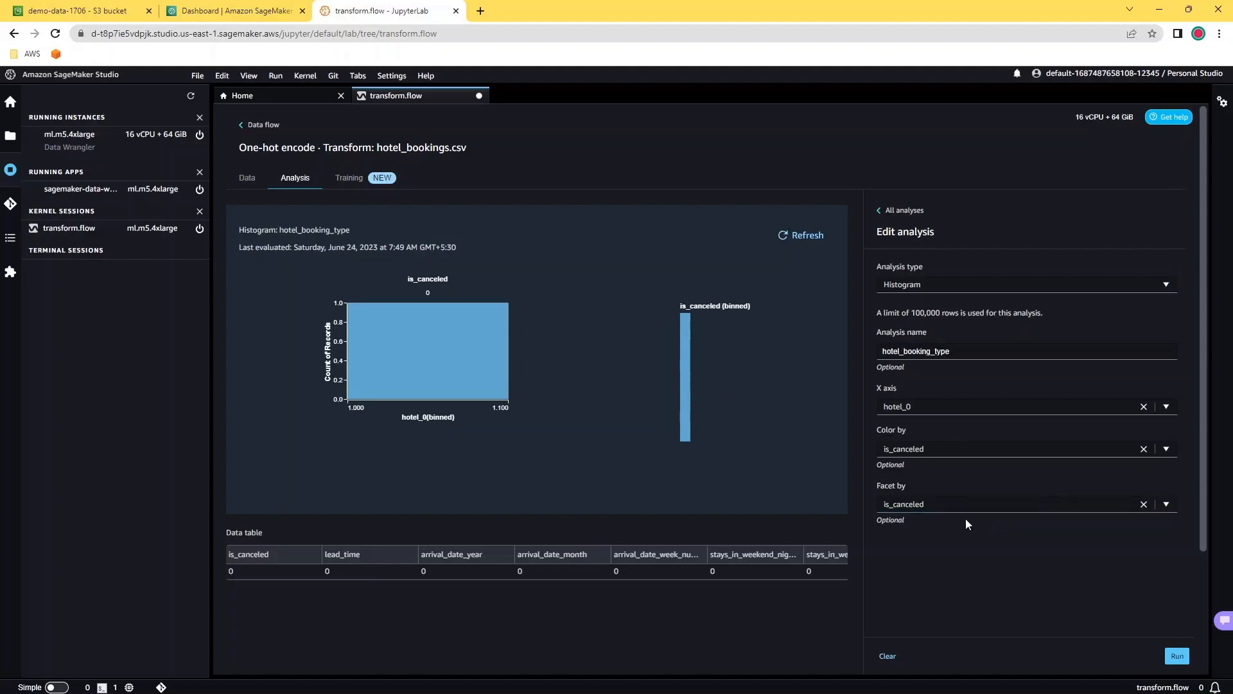
# Step: Remove the facet column from the histogram and rerun the analysis
pyautogui.click(1143, 504)
pyautogui.click(1173, 654)
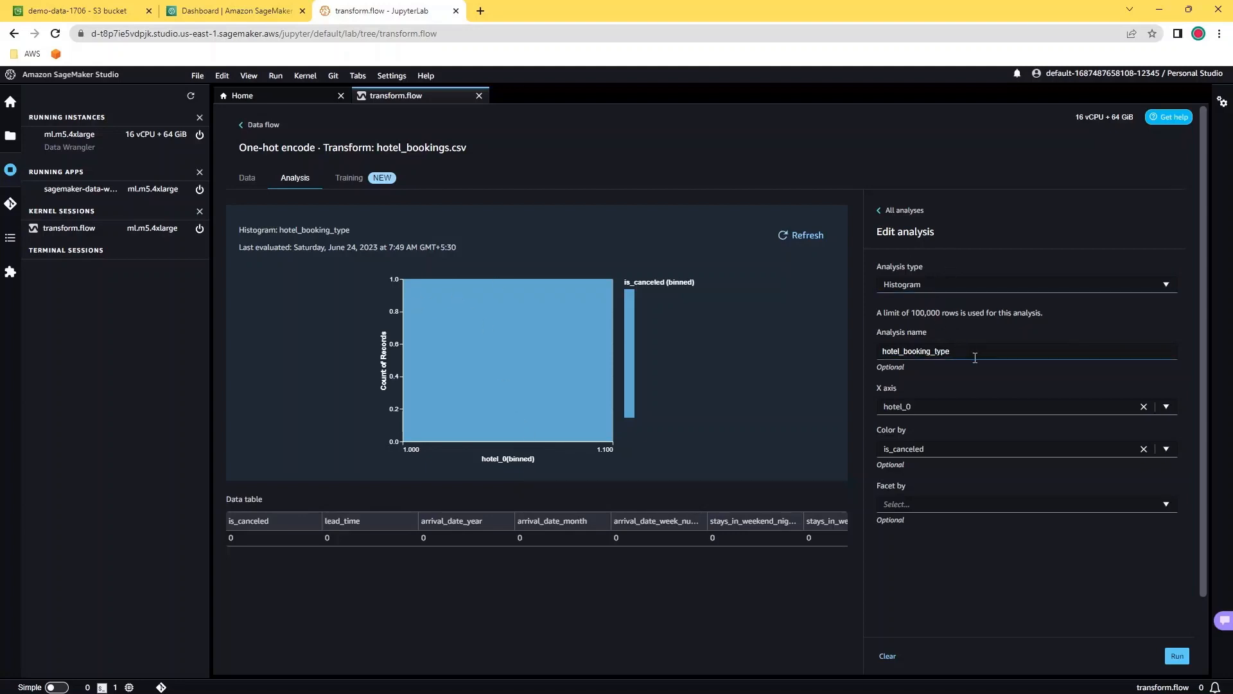
# Step: Replace the histogram's X axis column with arrival_date_year and rerun the analysis
pyautogui.click(935, 413)
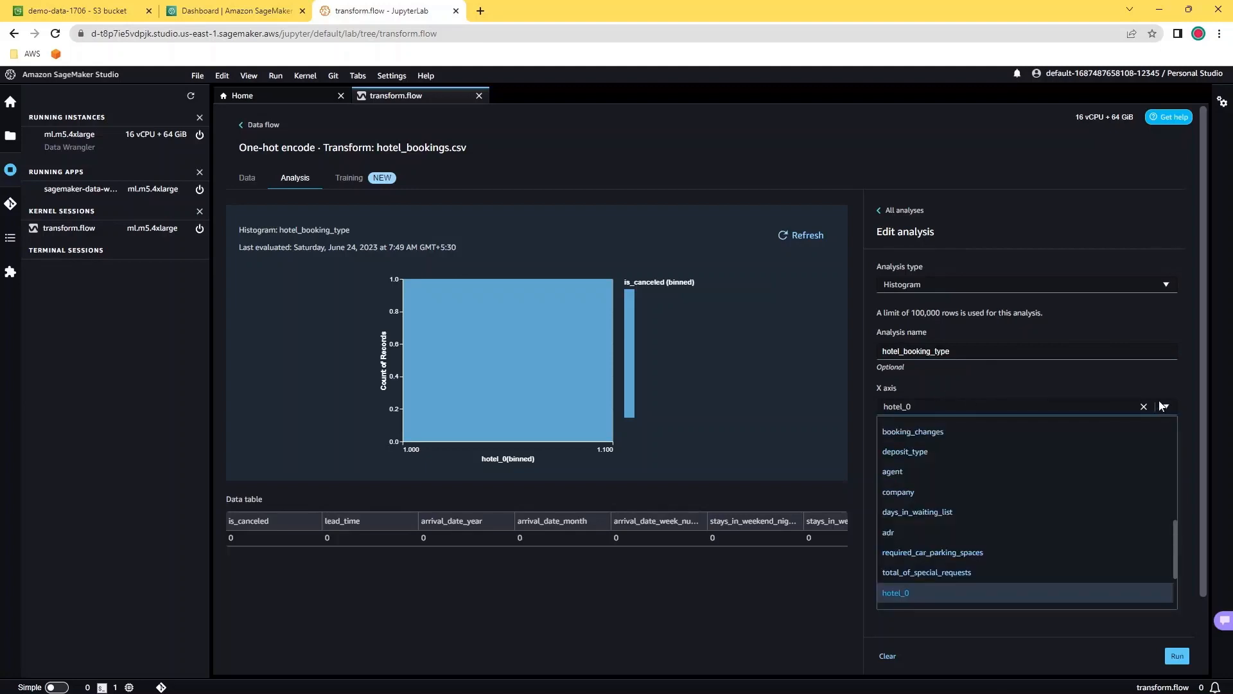
pyautogui.click(1144, 409)
pyautogui.click(947, 401)
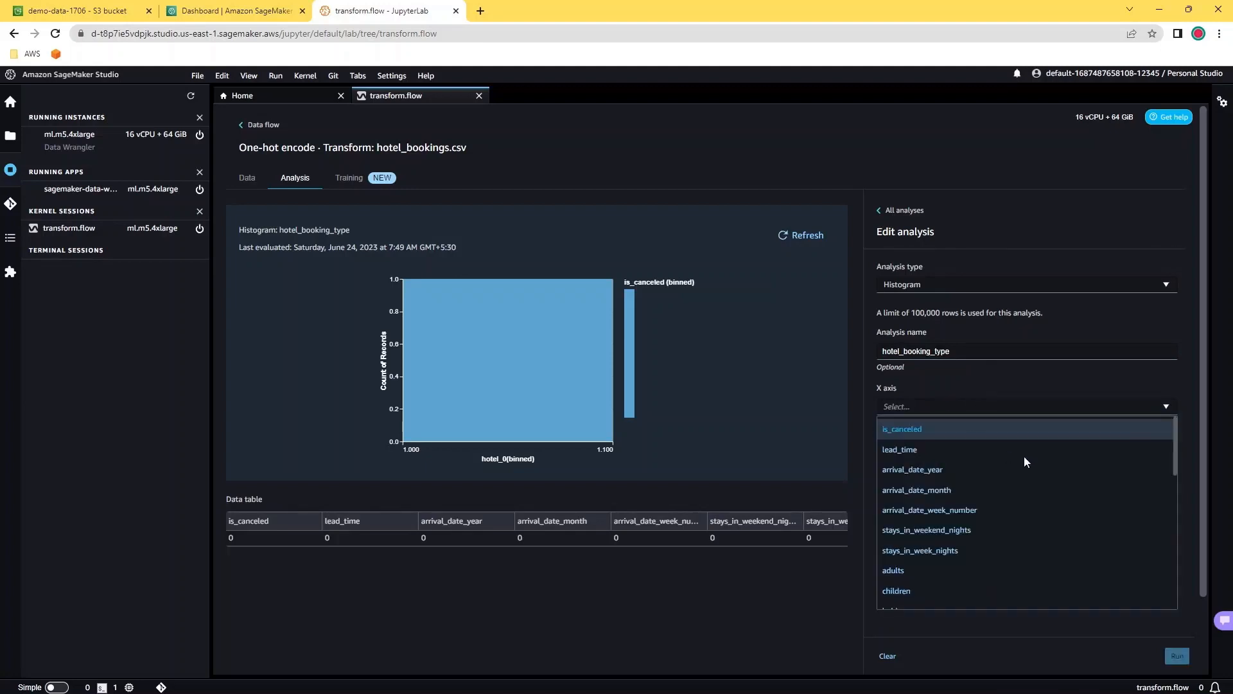
pyautogui.click(992, 470)
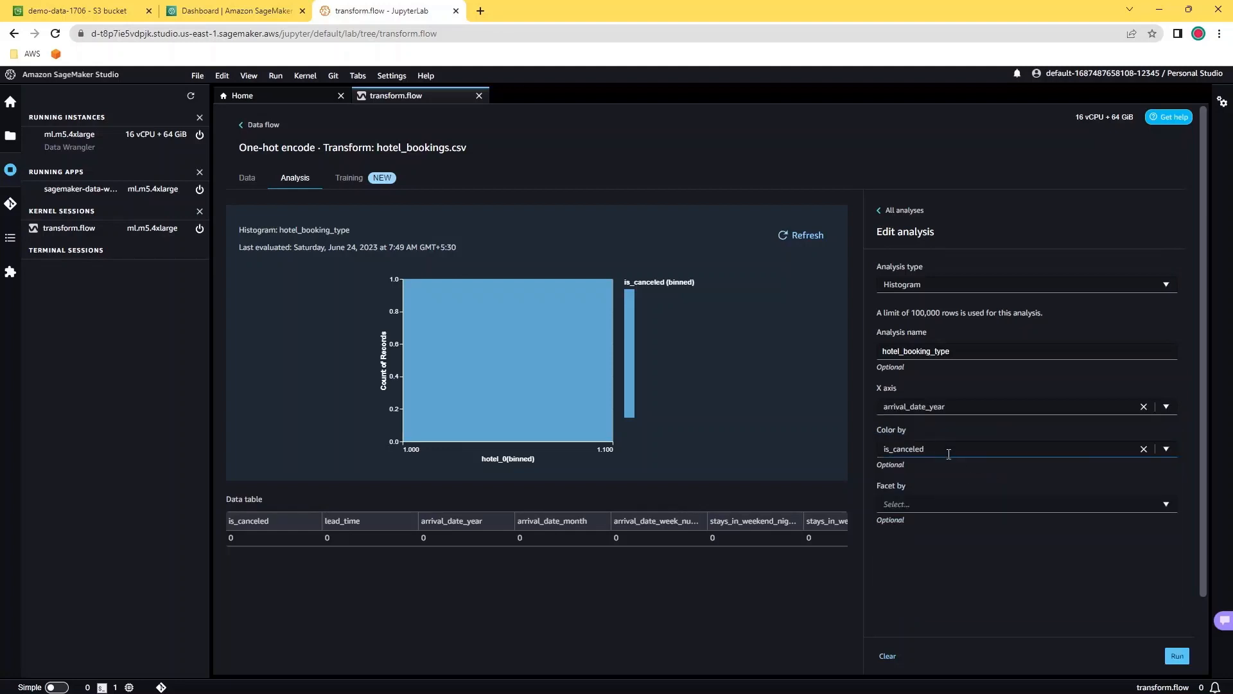
pyautogui.click(1181, 656)
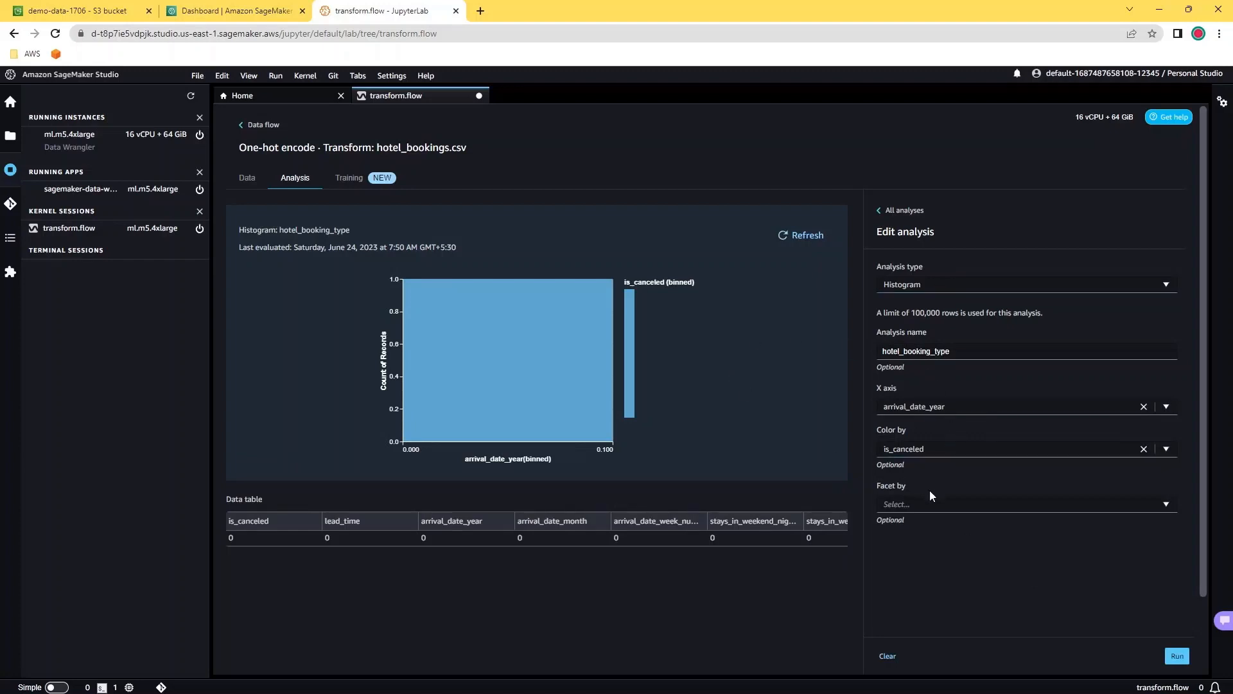
# Step: Change the histogram's X axis to stays_in_weekend_nights and rerun the analysis
pyautogui.click(951, 411)
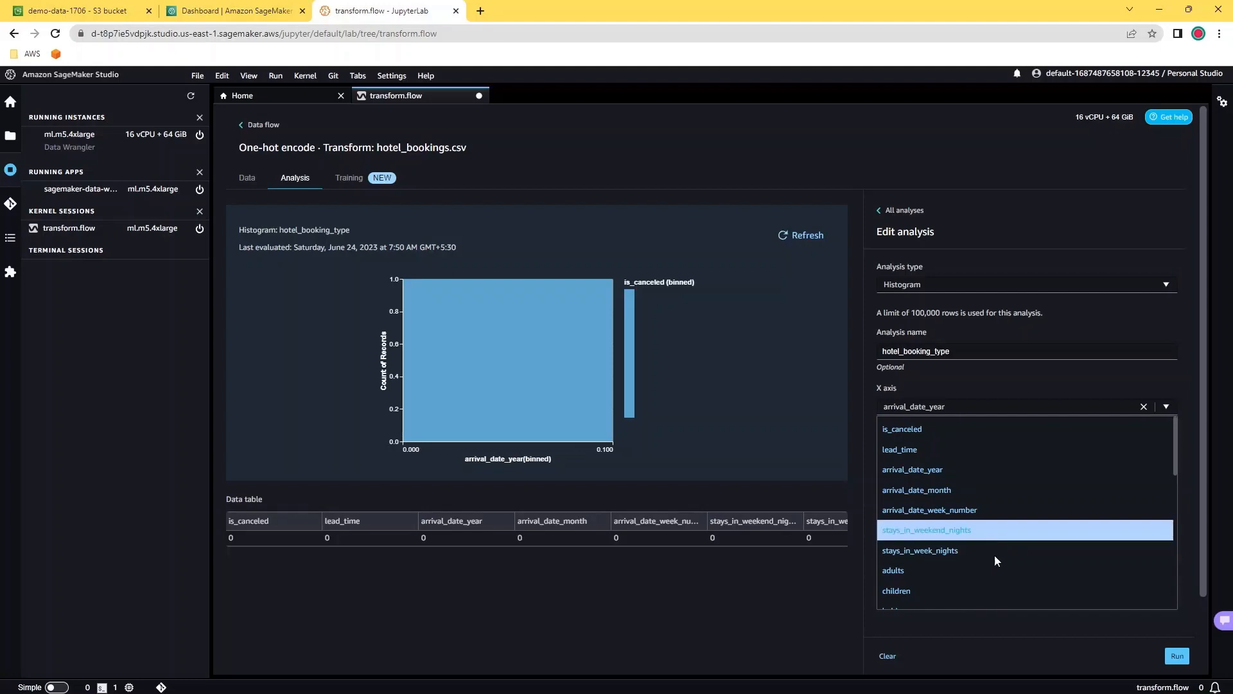
pyautogui.click(990, 538)
pyautogui.click(1179, 657)
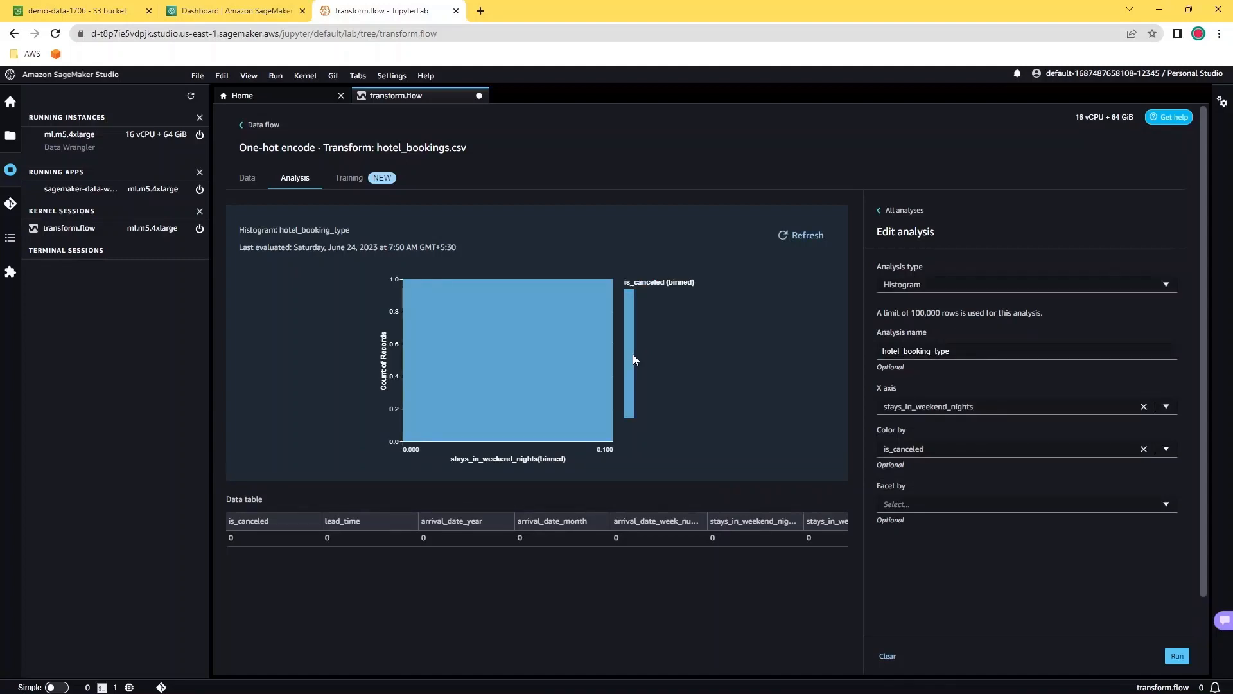
# Step: Change the histogram's X axis column to adults
pyautogui.click(943, 407)
pyautogui.scroll(-1, 953, 501)
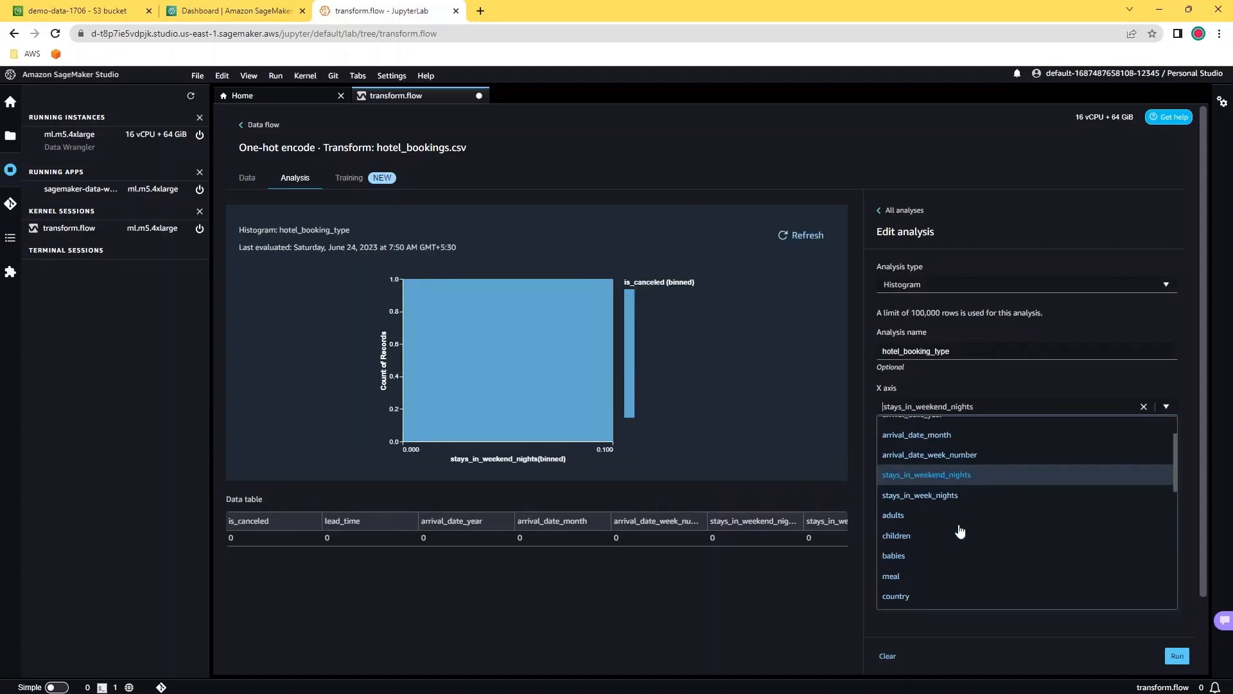
pyautogui.click(910, 508)
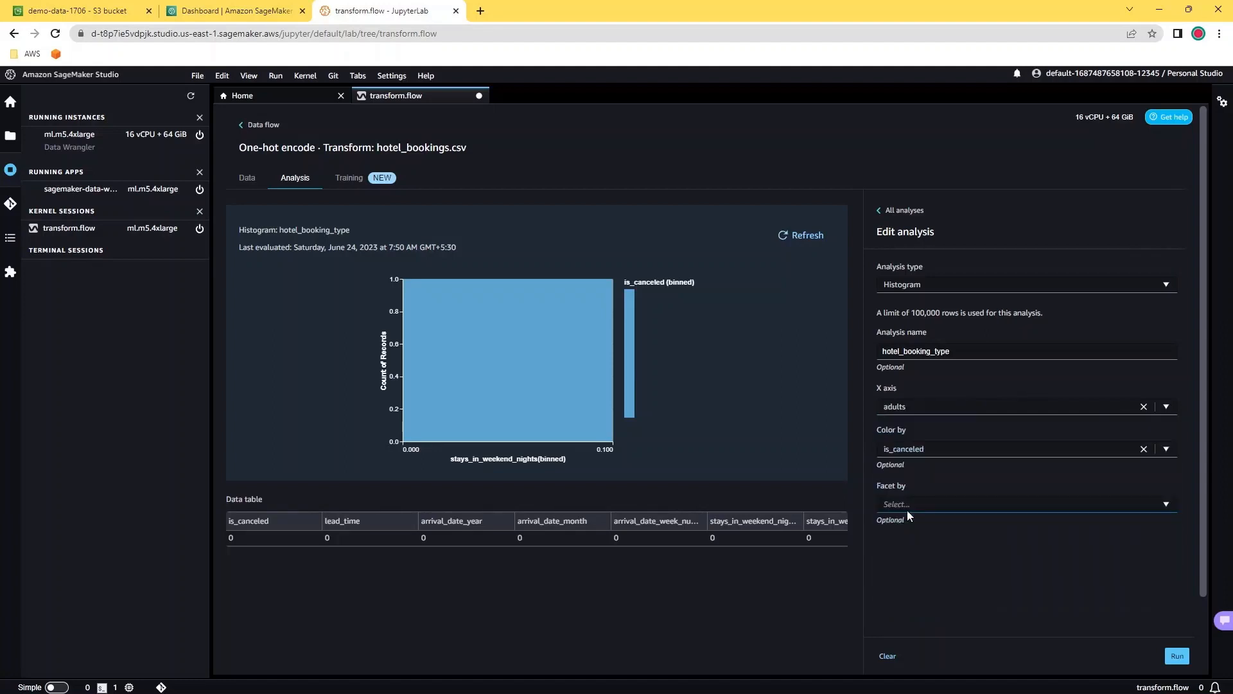
# Step: Look through the available analysis types and change the analysis to Feature Correlation
pyautogui.click(935, 285)
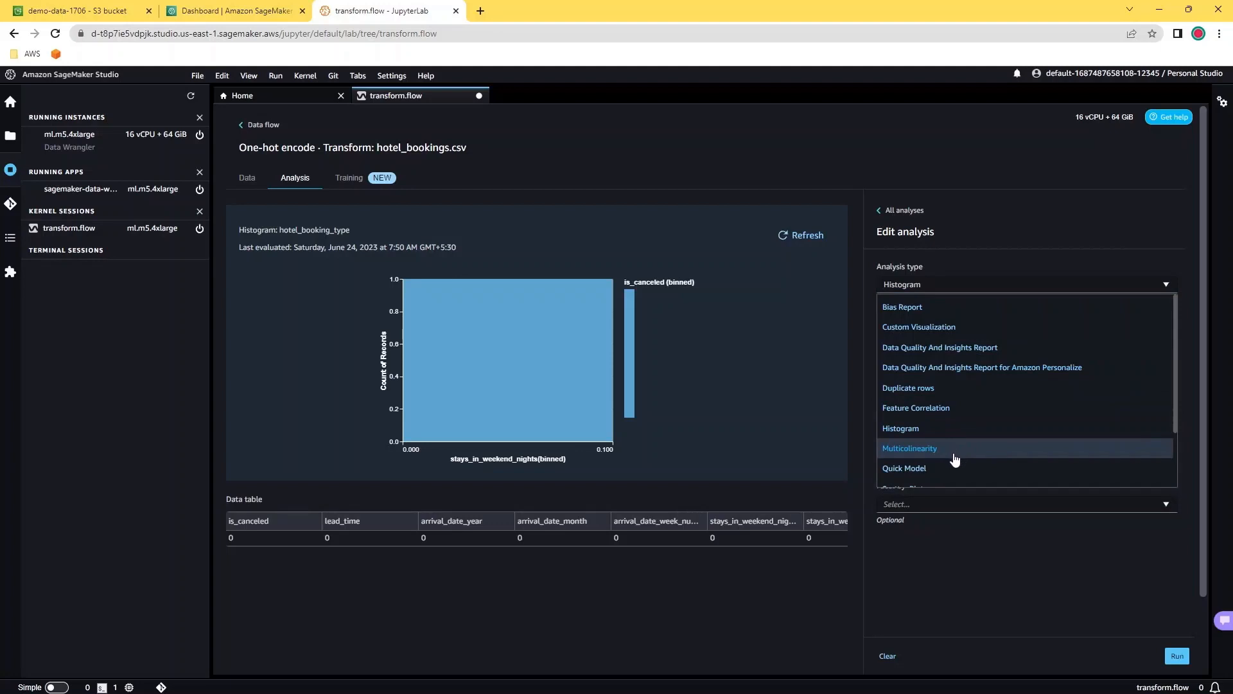
pyautogui.scroll(-1, 950, 388)
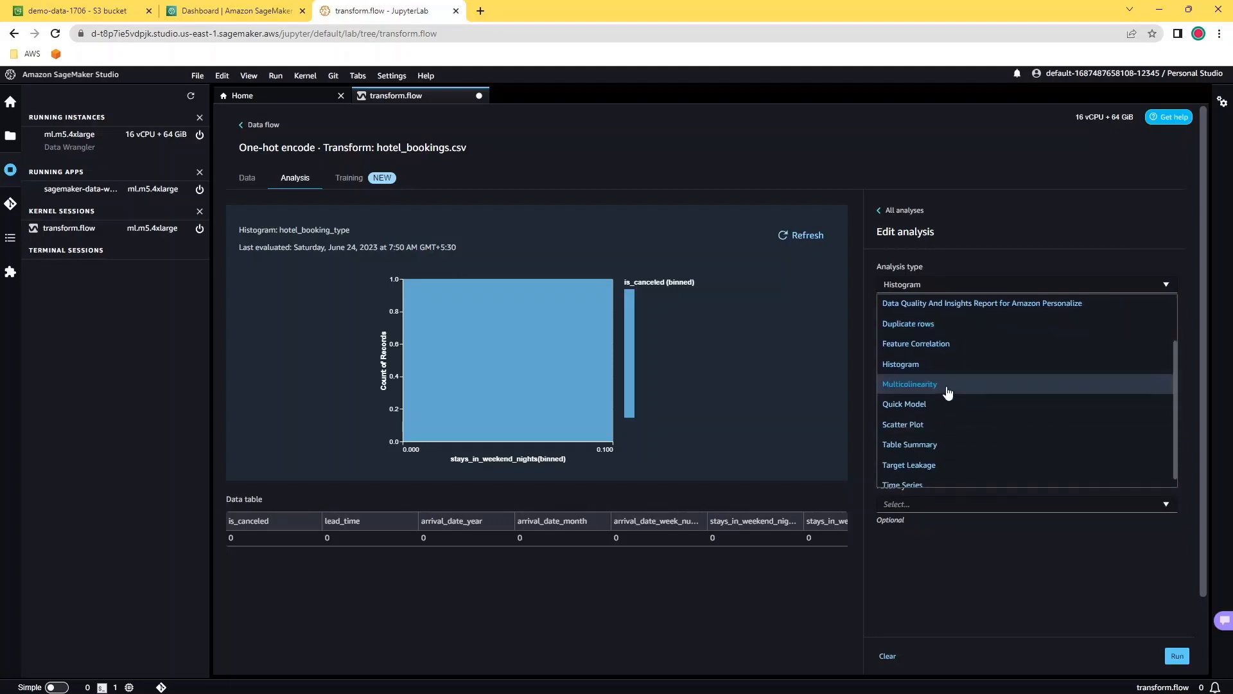
pyautogui.scroll(-1, 948, 392)
pyautogui.scroll(2, 944, 390)
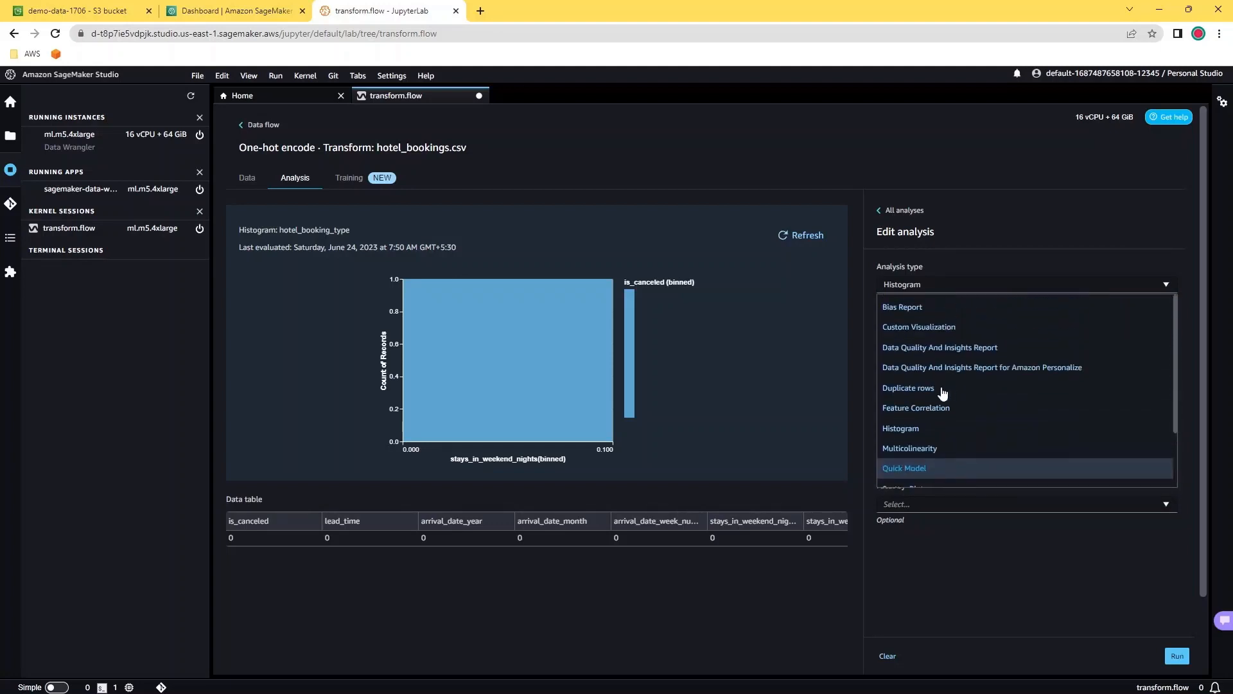
pyautogui.click(921, 414)
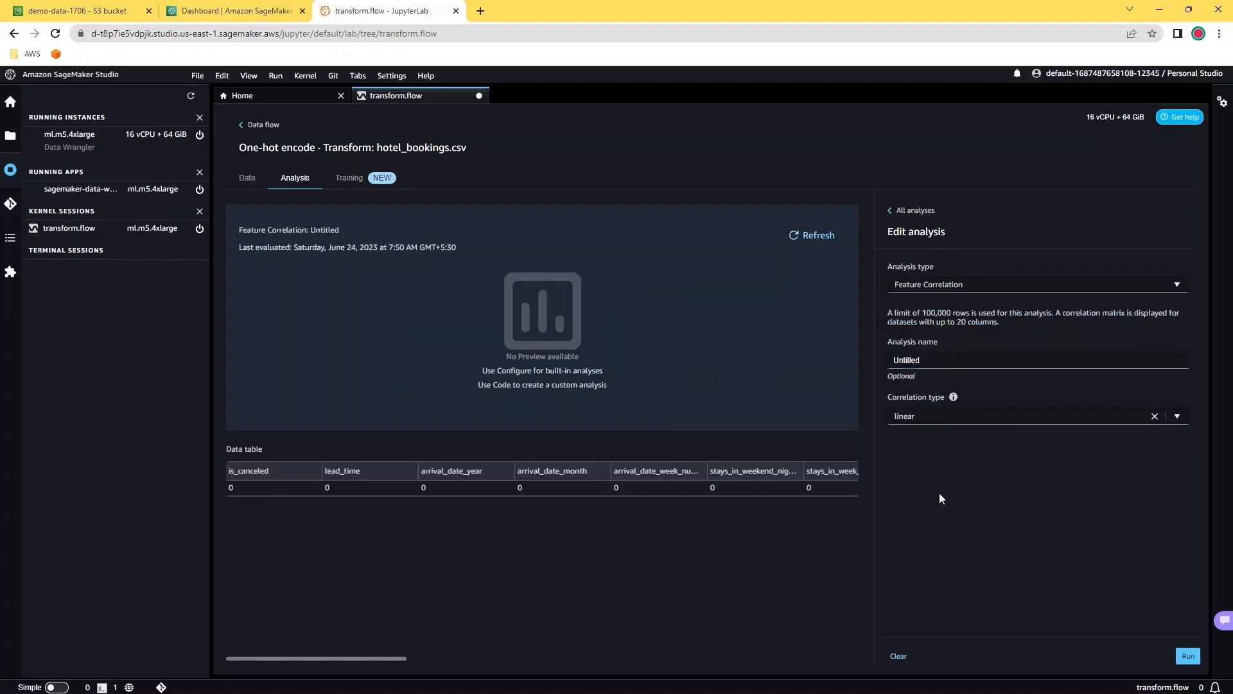
# Step: Name the feature correlation analysis corr, keep its correlation type linear, and run it
pyautogui.doubleClick(886, 359)
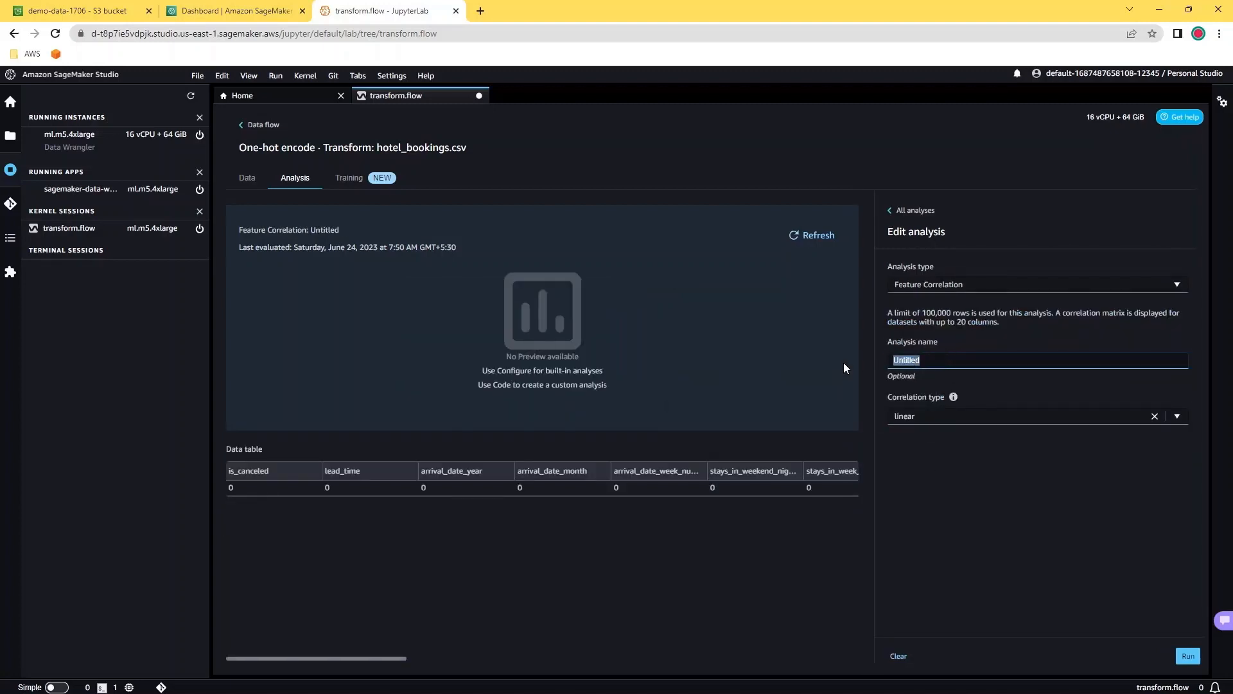
pyautogui.write('corr')
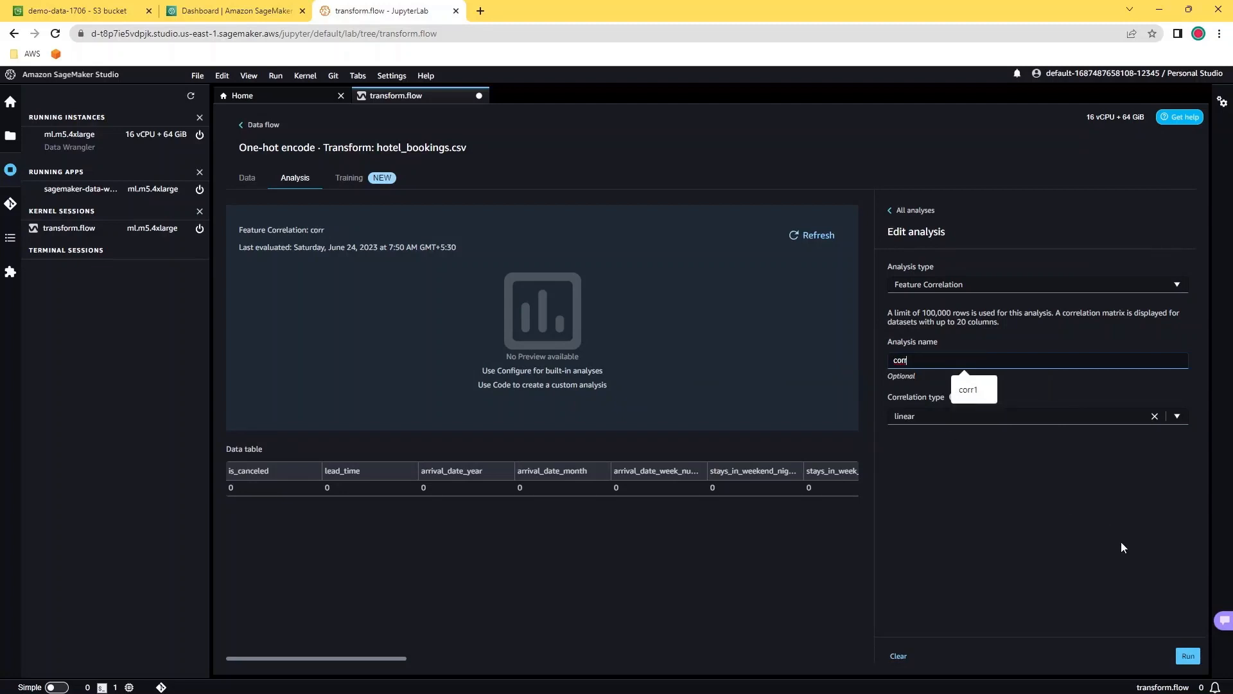
pyautogui.click(950, 415)
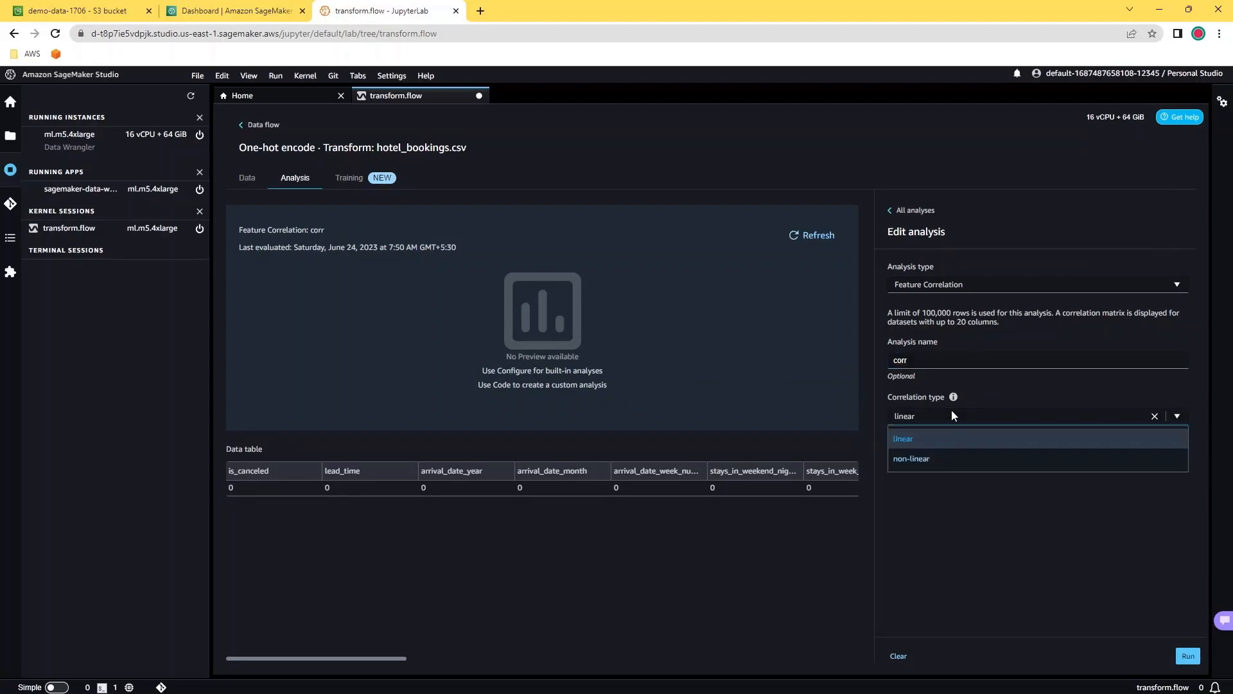
pyautogui.click(922, 443)
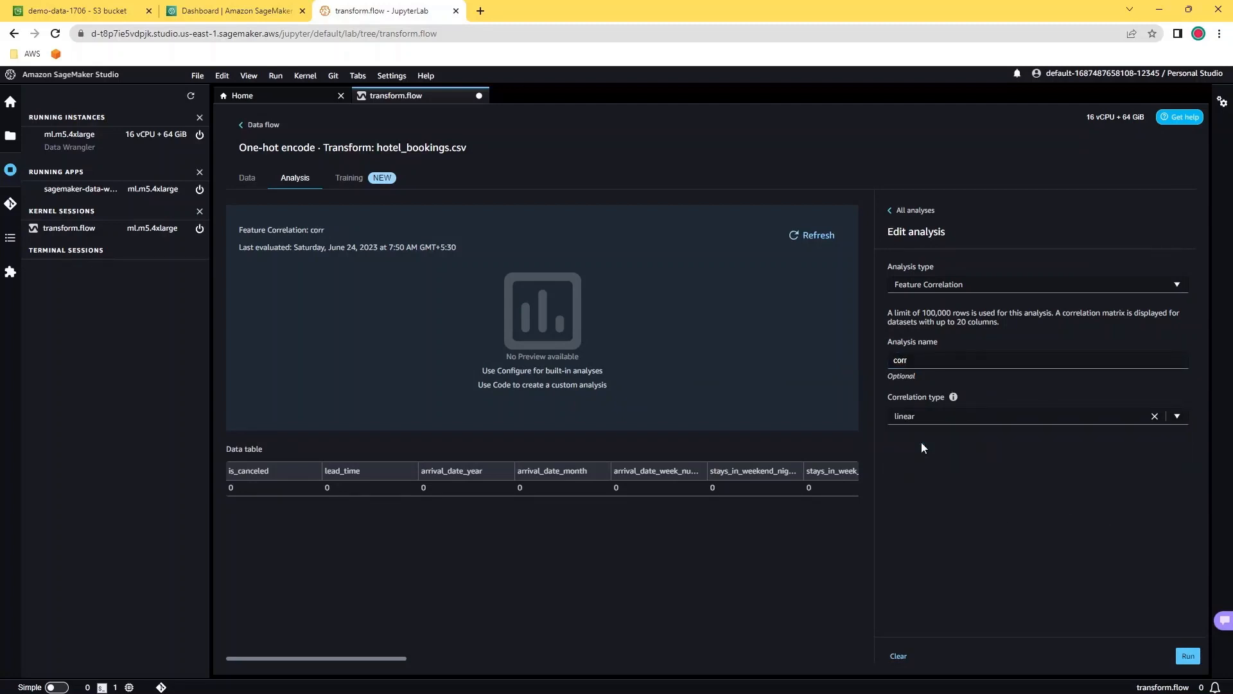
pyautogui.click(1188, 657)
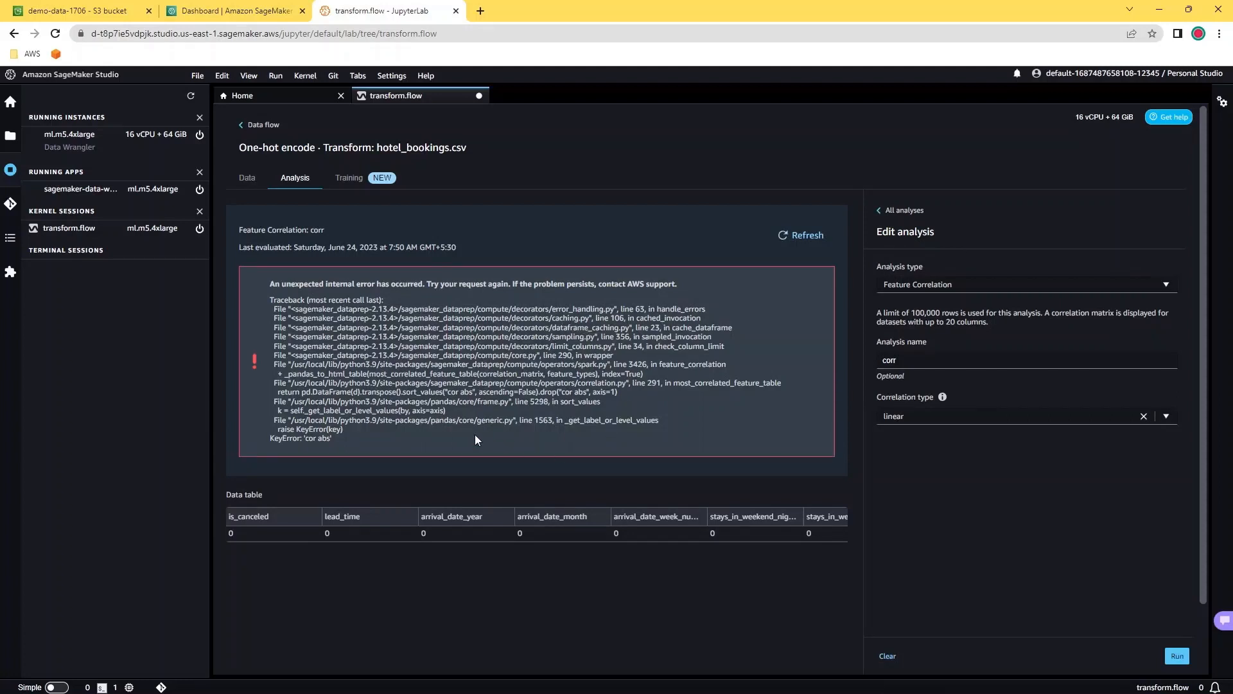
# Step: Change the analysis type to Bias Report and choose is_canceled as the target column the model predicts
pyautogui.click(959, 287)
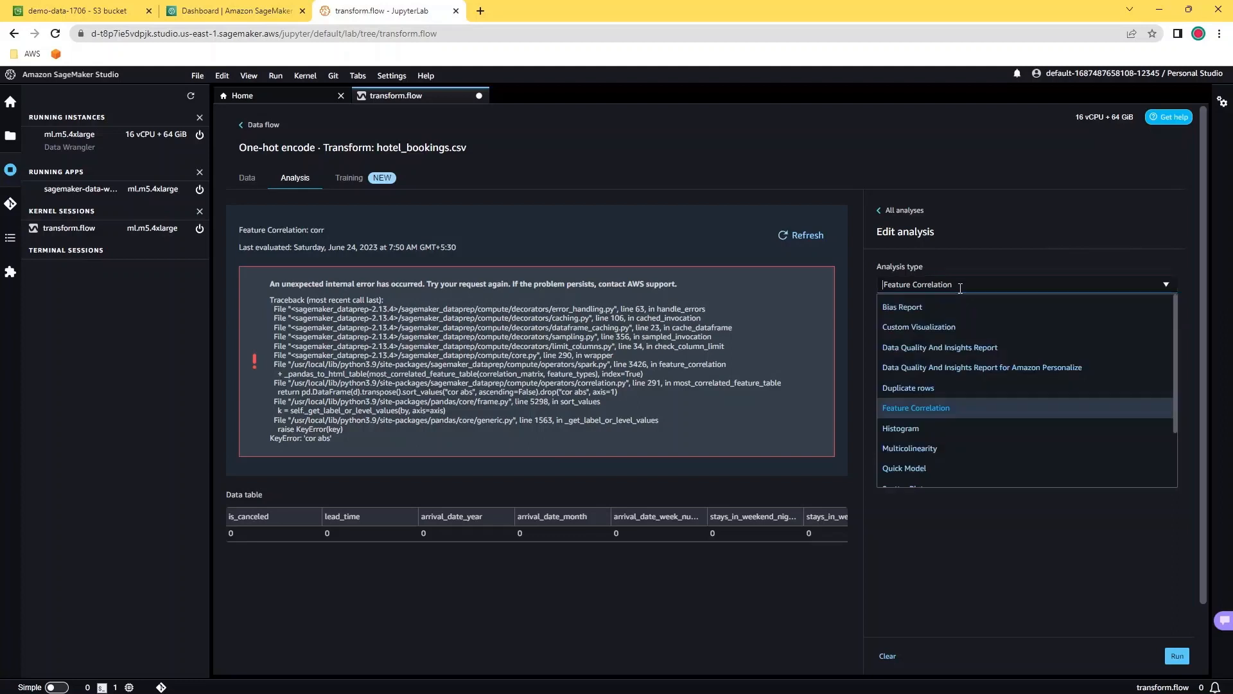
pyautogui.click(922, 307)
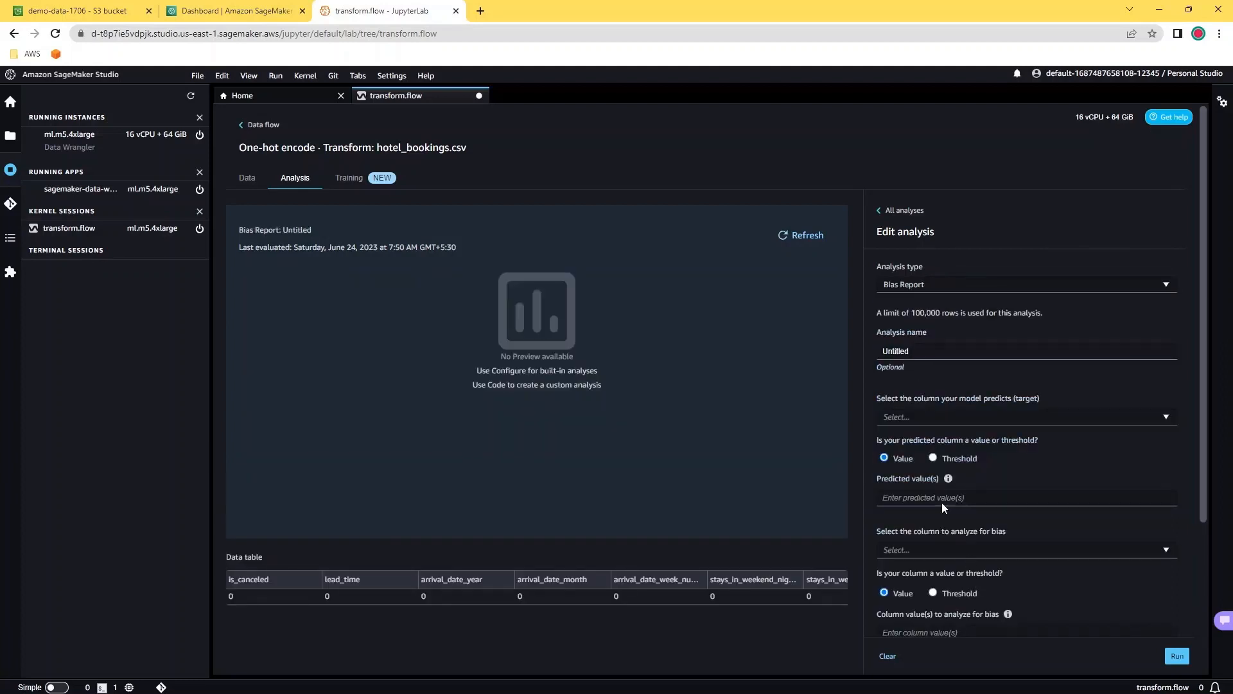
pyautogui.click(926, 416)
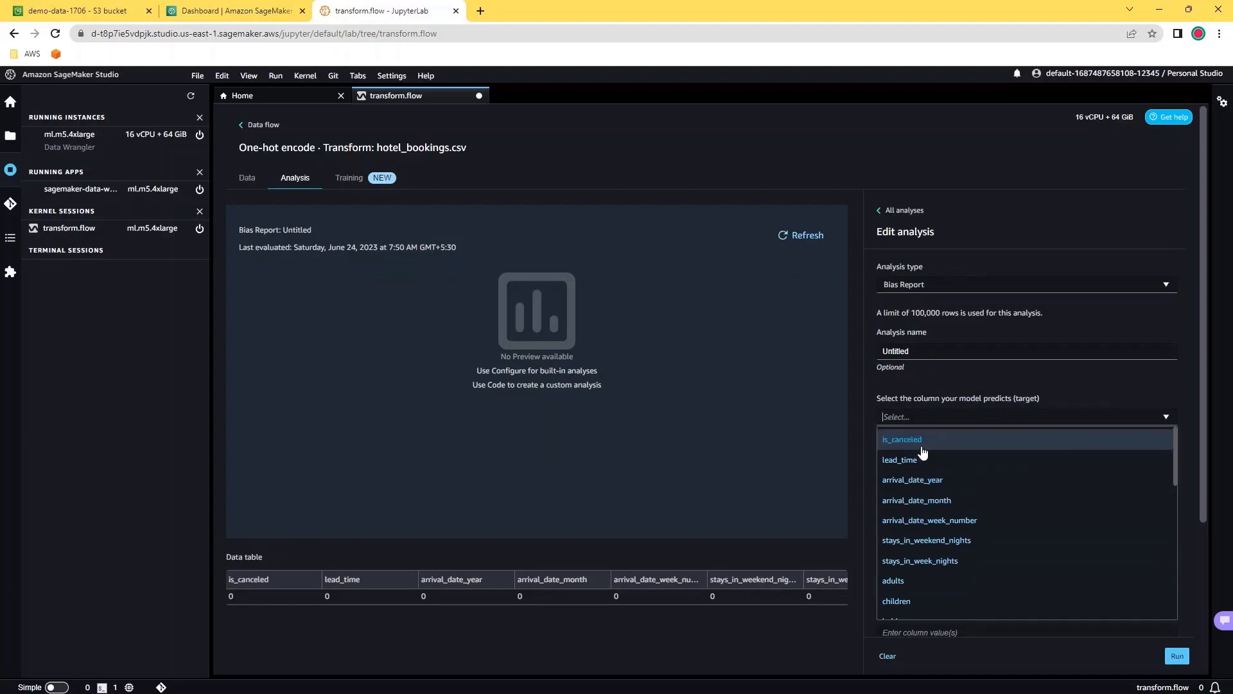
pyautogui.click(922, 441)
pyautogui.scroll(-2, 909, 444)
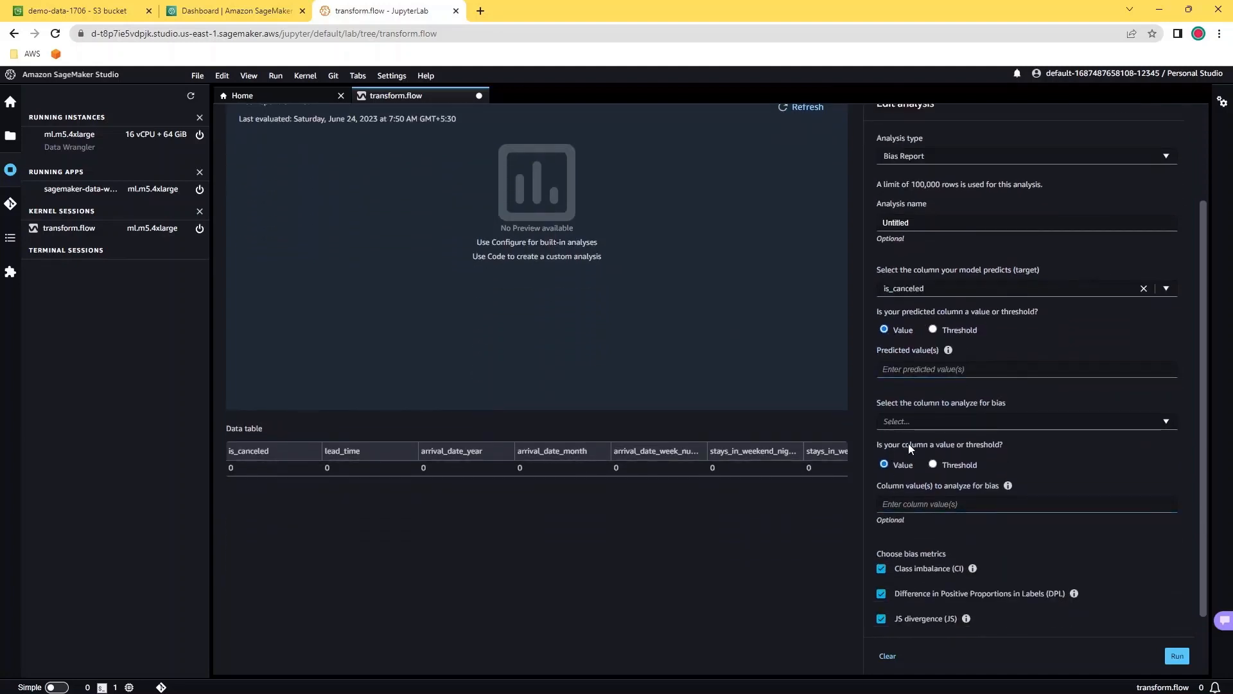
pyautogui.click(926, 369)
# Step: Choose country as the column to analyze for bias and run the bias report with the default metrics
pyautogui.click(942, 423)
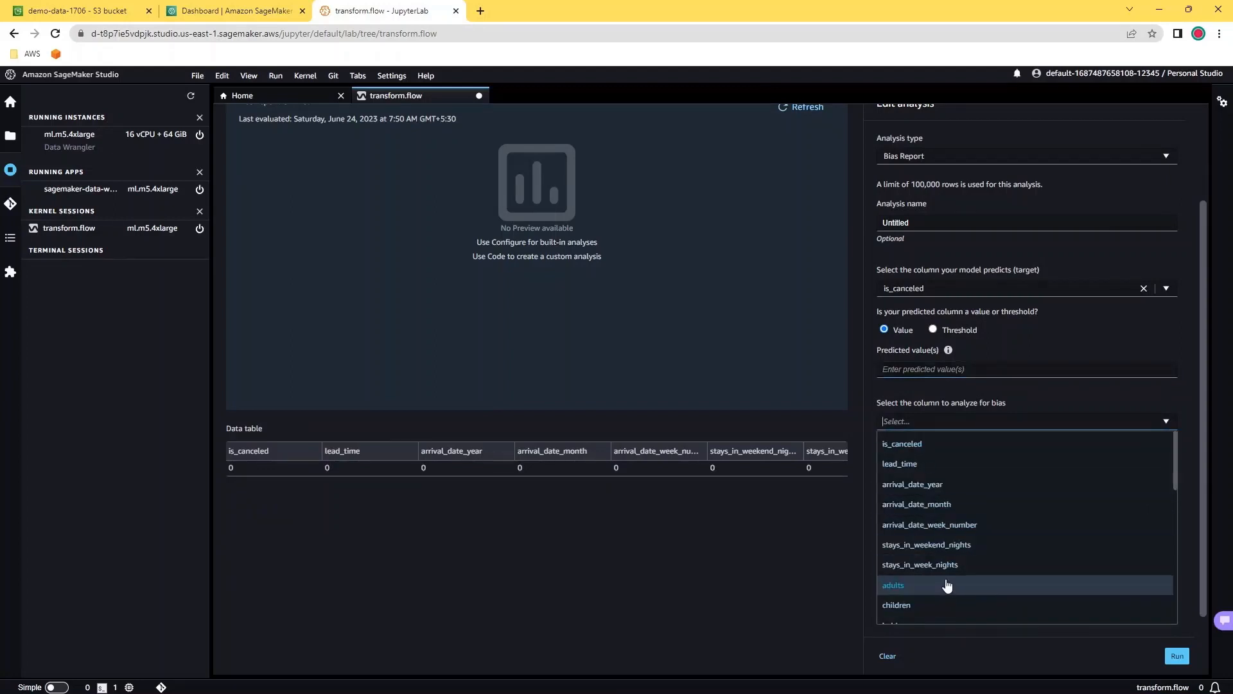
pyautogui.scroll(-4, 933, 586)
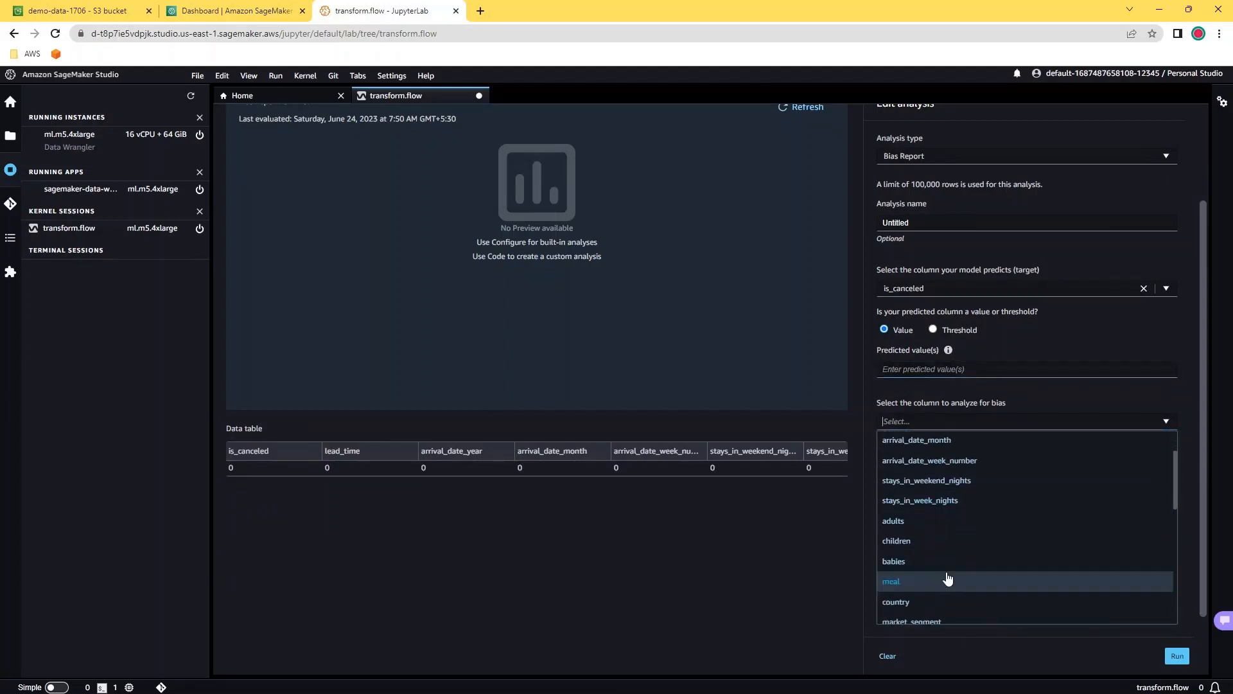
pyautogui.click(933, 538)
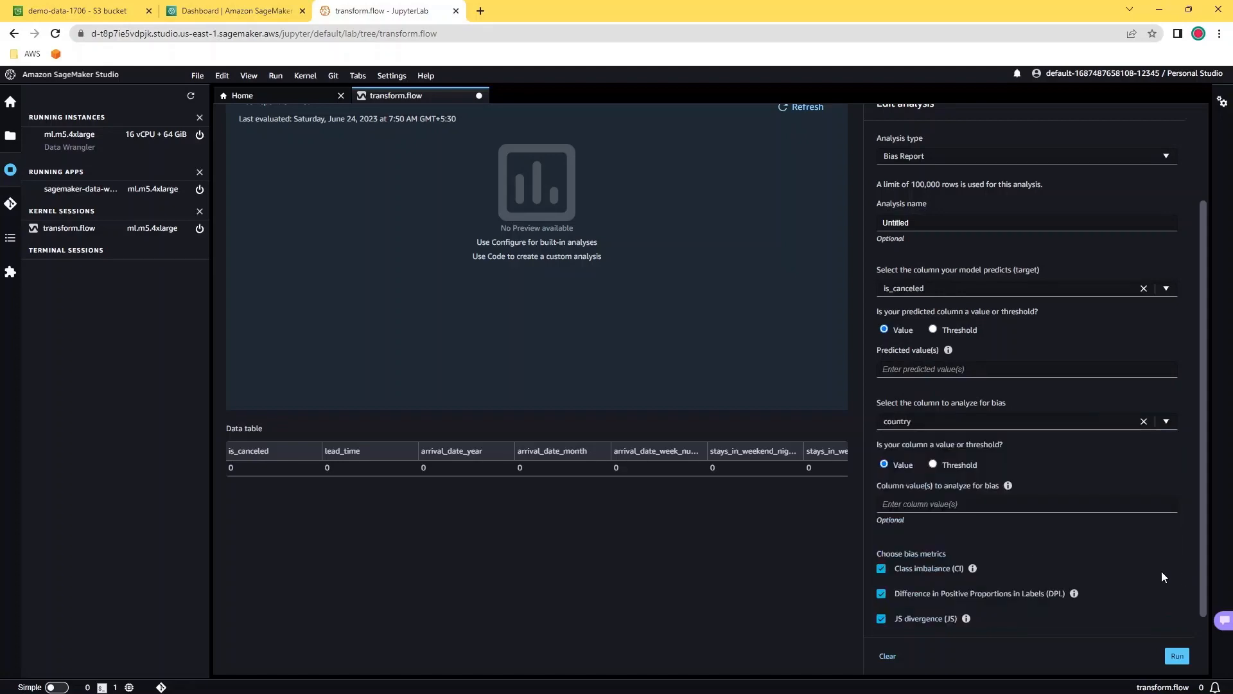
pyautogui.scroll(-2, 1085, 564)
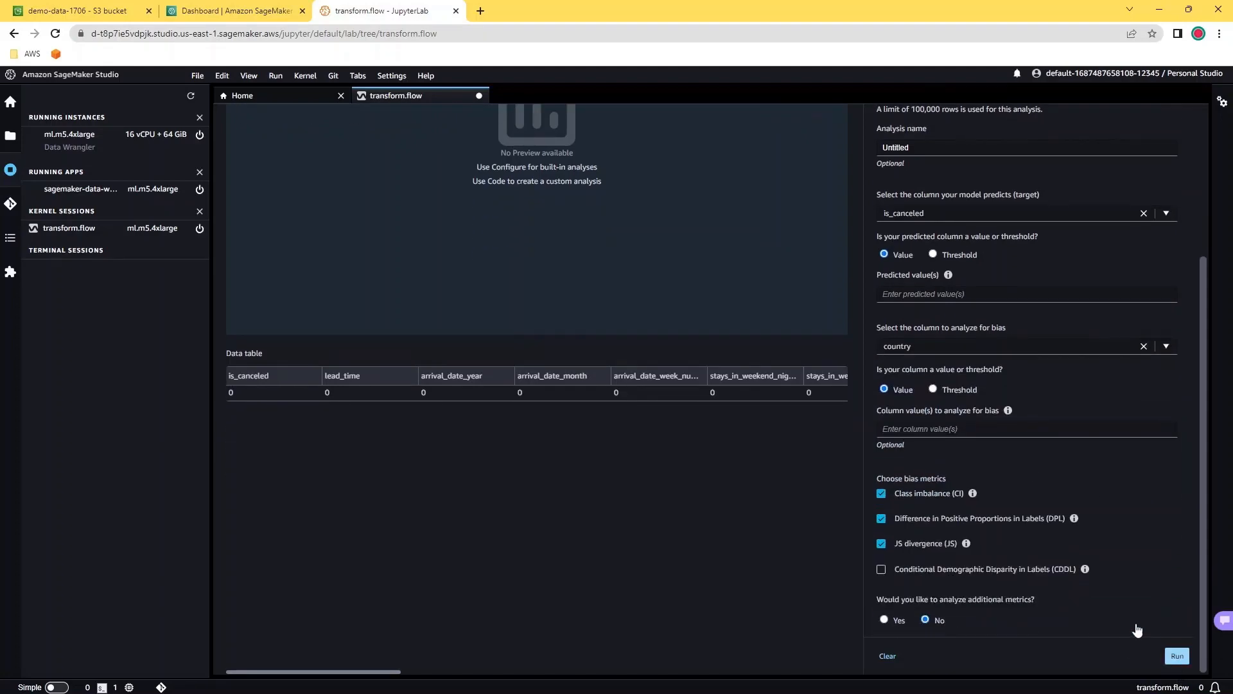
pyautogui.click(1176, 655)
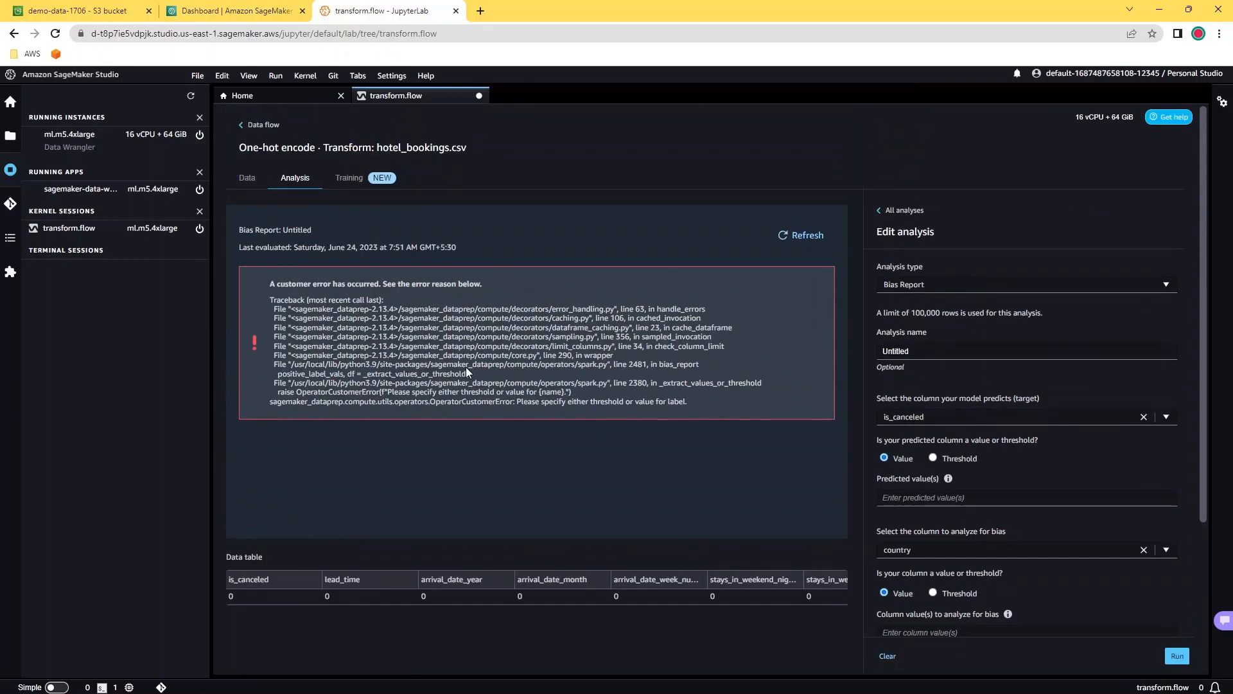
# Step: Check the One-hot encode step's data and return to the data flow graph
pyautogui.click(251, 183)
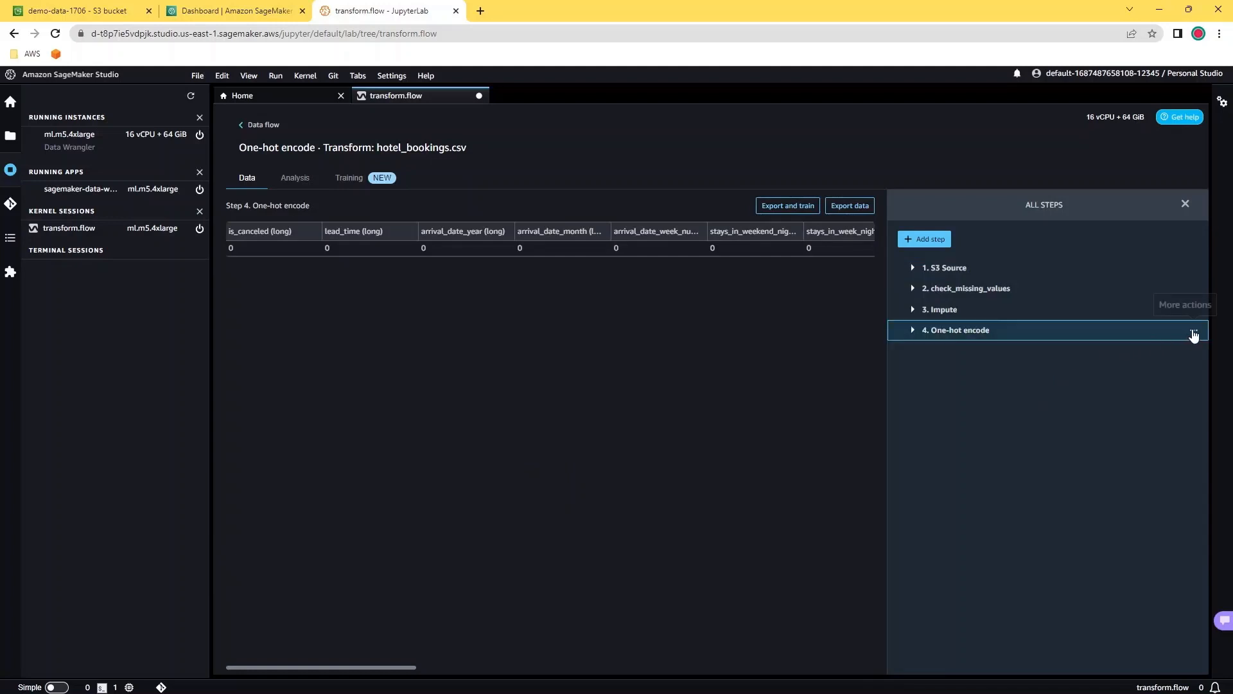
pyautogui.click(1193, 334)
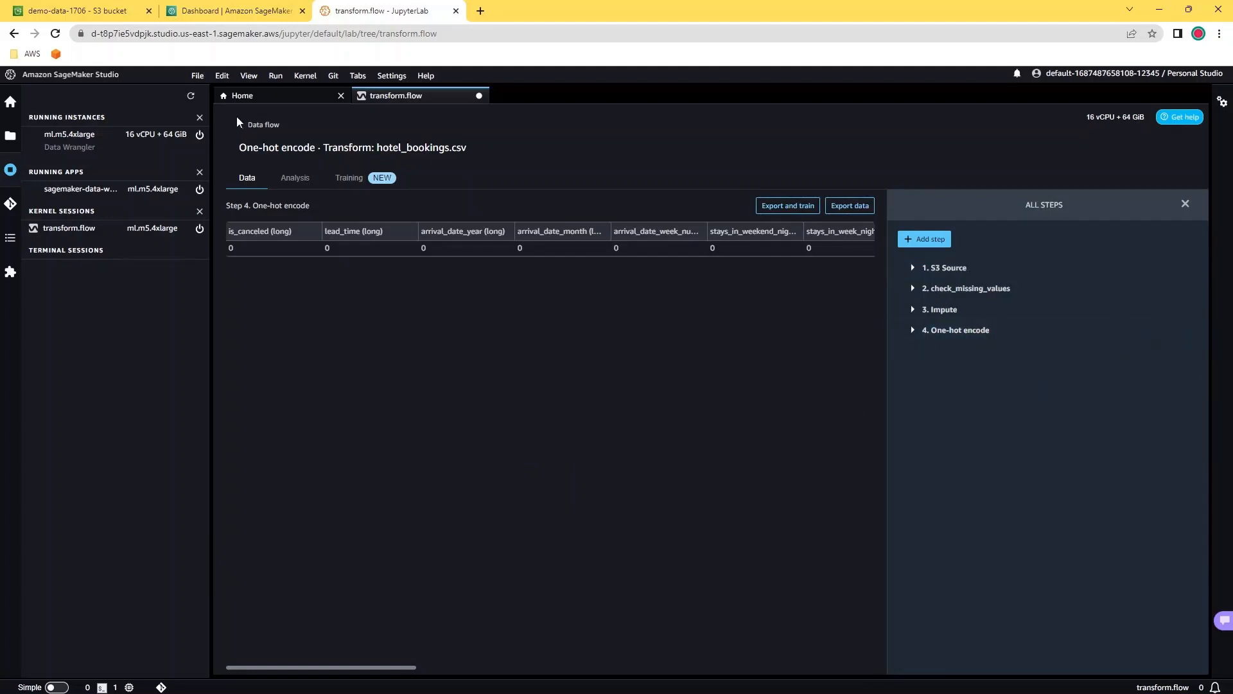
pyautogui.click(245, 123)
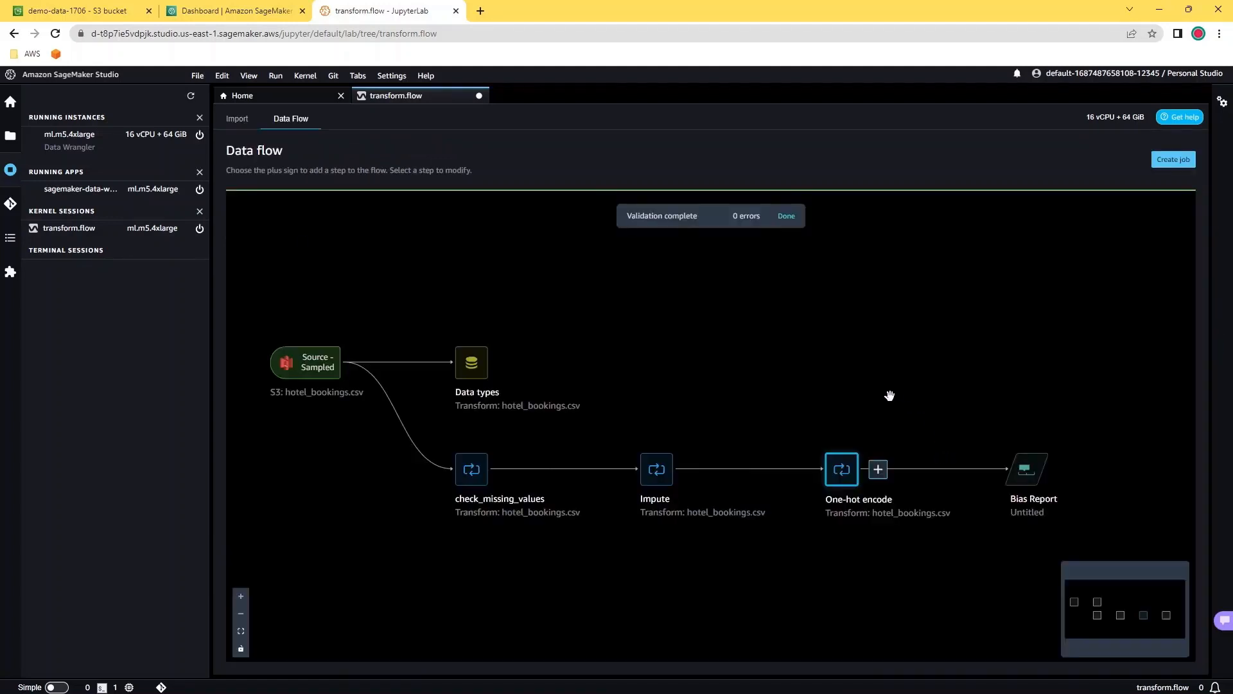
# Step: Examine the data flow graph from the S3 source through the transforms to the Bias Report node
pyautogui.moveTo(889, 395); pyautogui.dragTo(906, 361)
pyautogui.scroll(3, 392, 371)
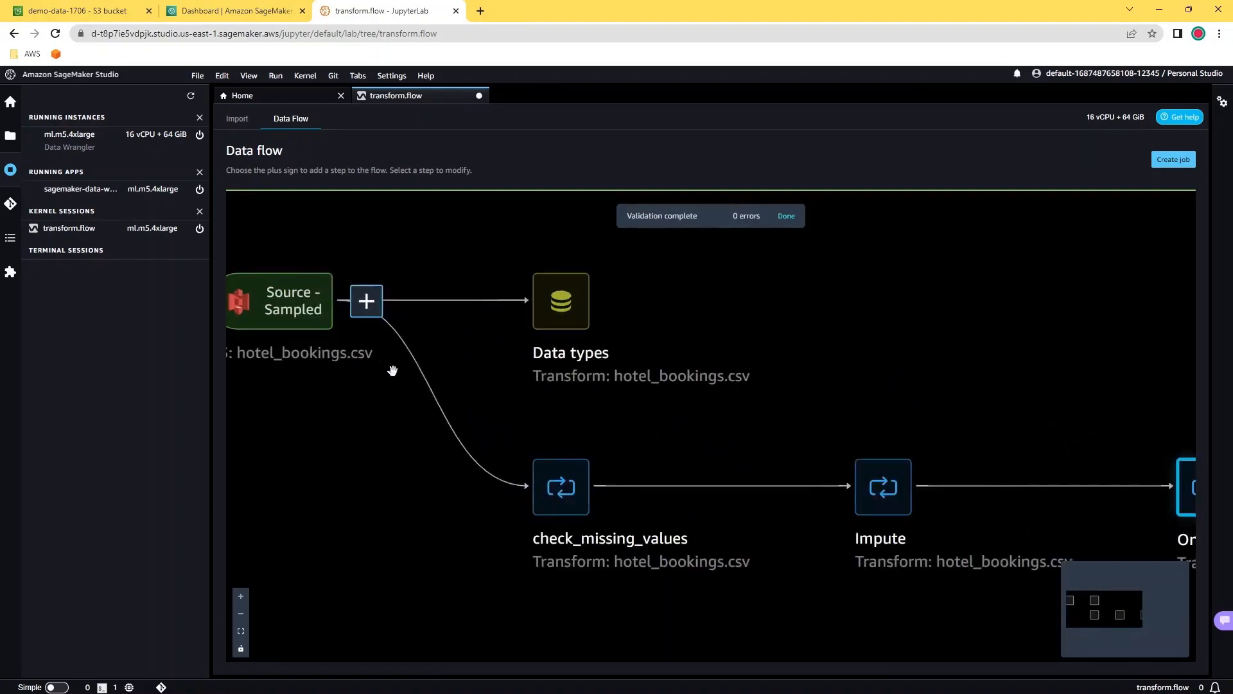
pyautogui.scroll(-3, 392, 371)
pyautogui.moveTo(684, 400); pyautogui.dragTo(740, 403)
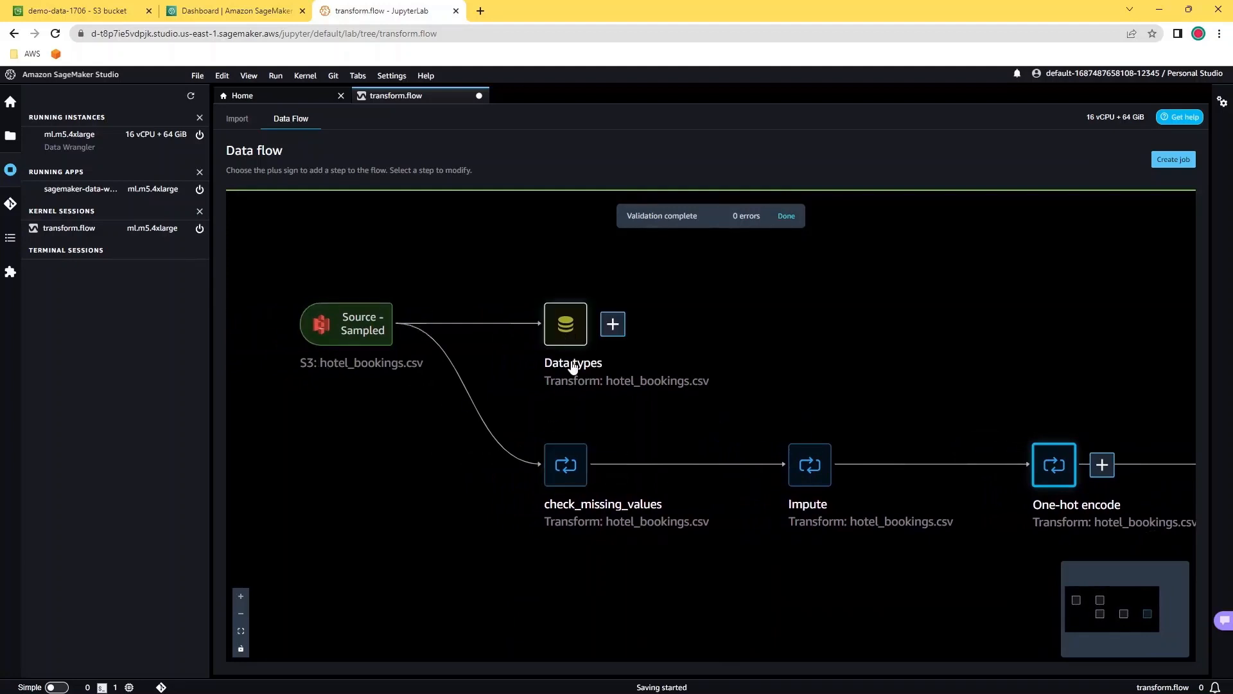
pyautogui.moveTo(900, 581); pyautogui.dragTo(634, 557)
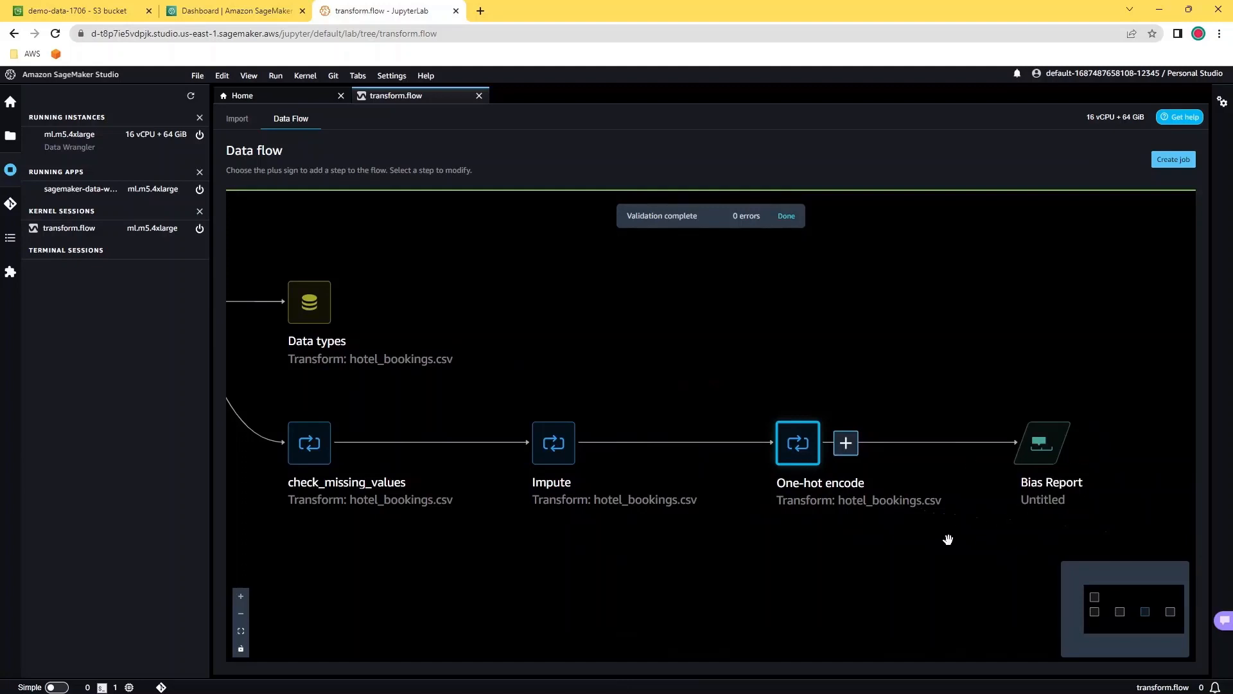
pyautogui.scroll(-1, 948, 538)
pyautogui.scroll(1, 1031, 459)
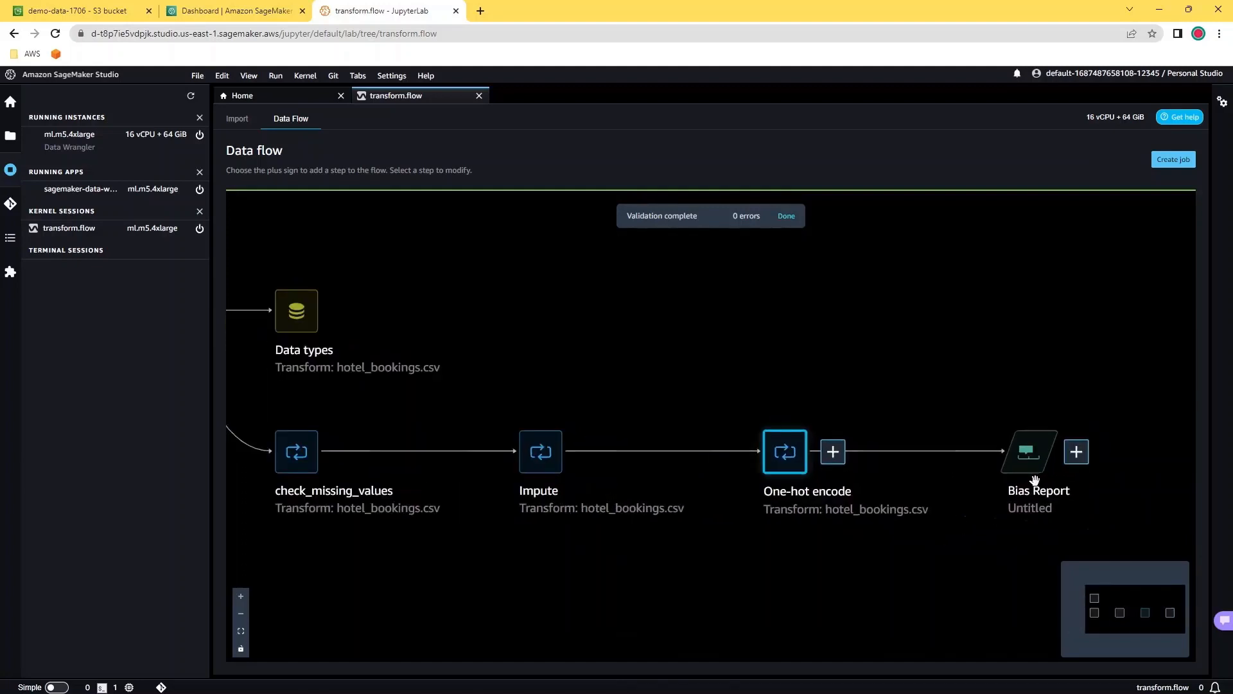
# Step: Dismiss the flow validation notice and check the requirements for creating a processing job
pyautogui.click(785, 216)
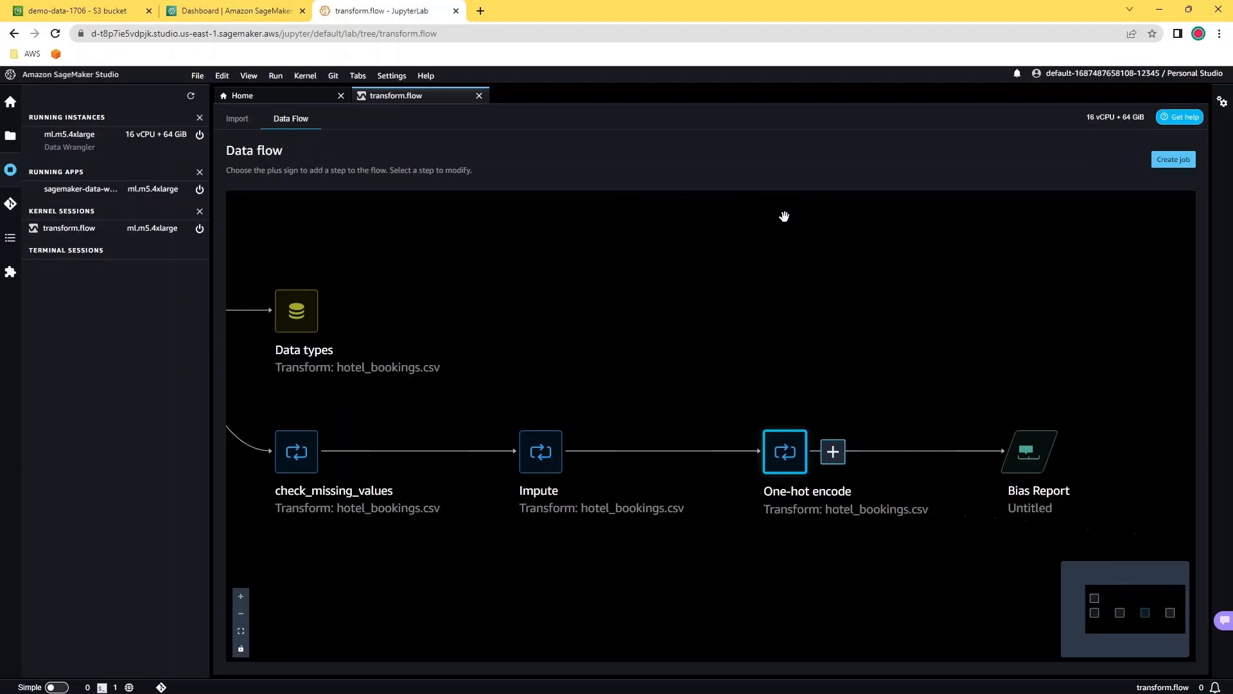
pyautogui.click(1171, 160)
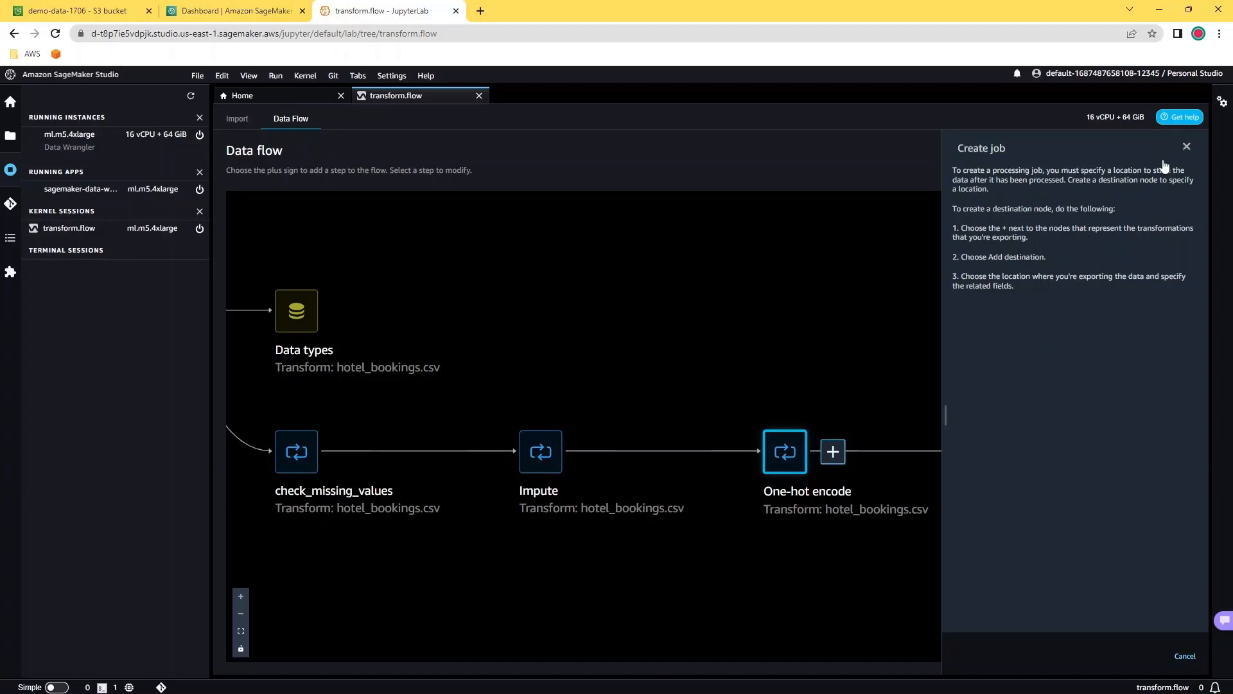
pyautogui.click(1185, 148)
# Step: Start adding an Amazon S3 destination to the One-hot encode node
pyautogui.scroll(-1, 835, 279)
pyautogui.moveTo(856, 302); pyautogui.dragTo(716, 314)
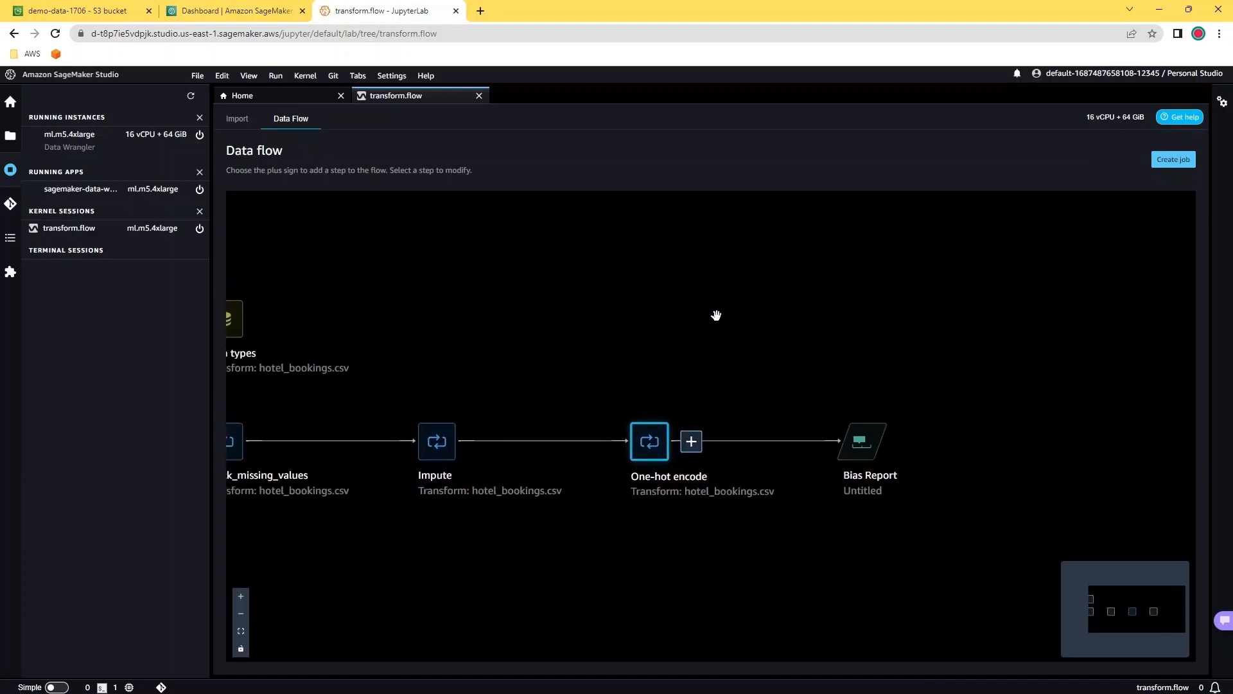
pyautogui.click(692, 441)
pyautogui.moveTo(769, 329)
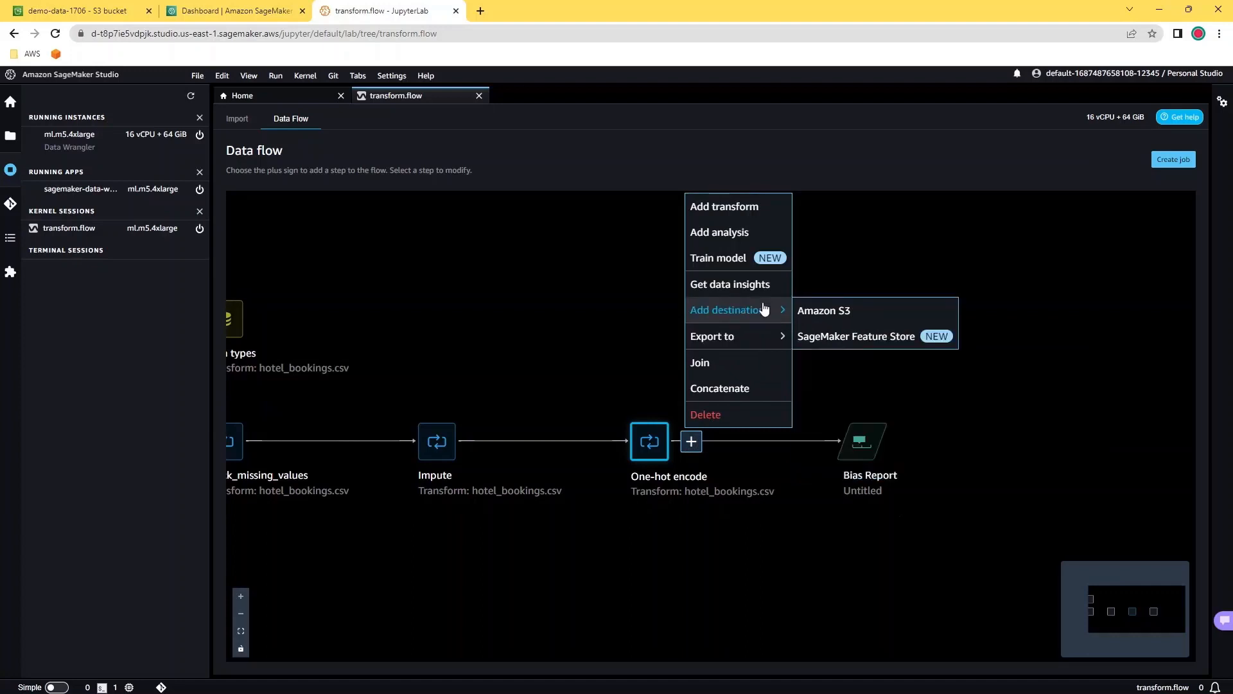
pyautogui.click(823, 312)
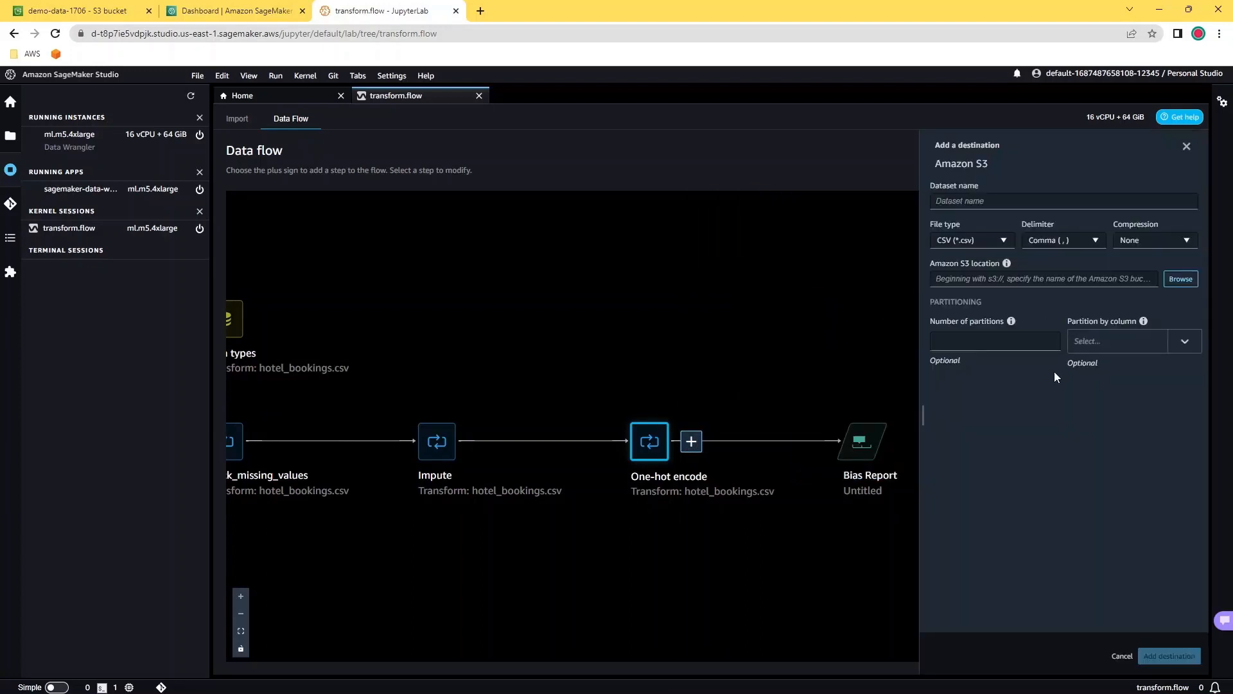
# Step: Set the destination's Amazon S3 location to the raw_data folder in demo-data-1706/hotel_bookings
pyautogui.click(1180, 279)
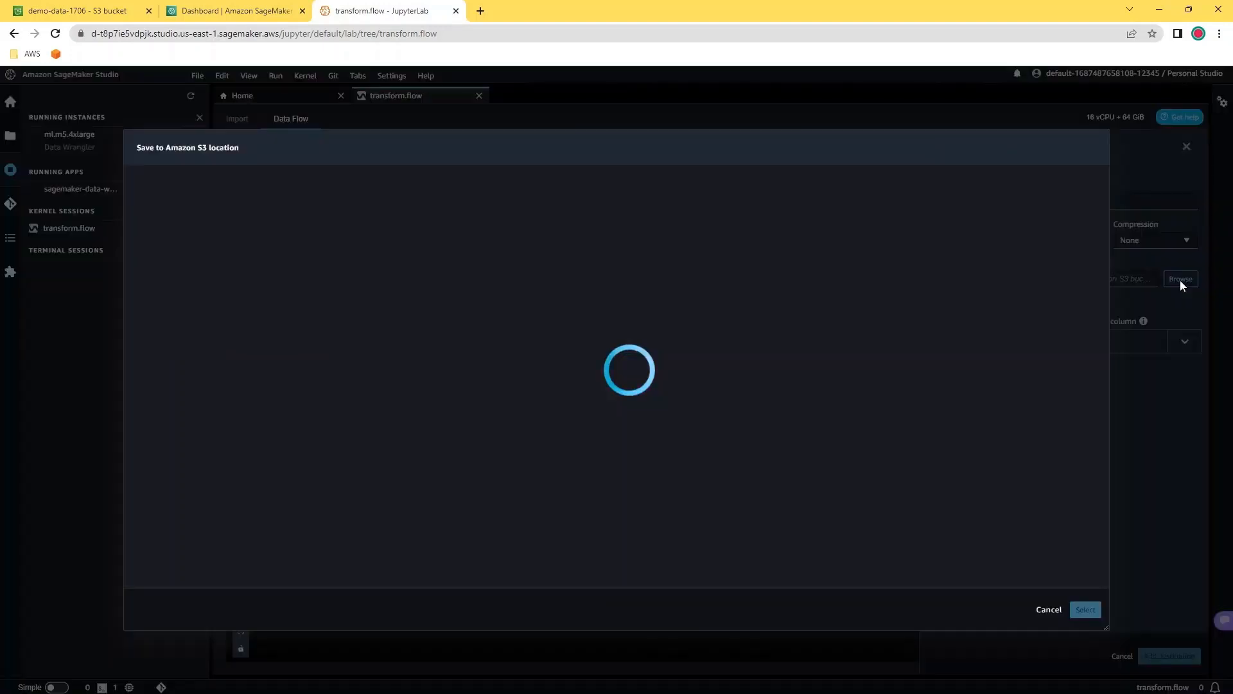
pyautogui.click(192, 223)
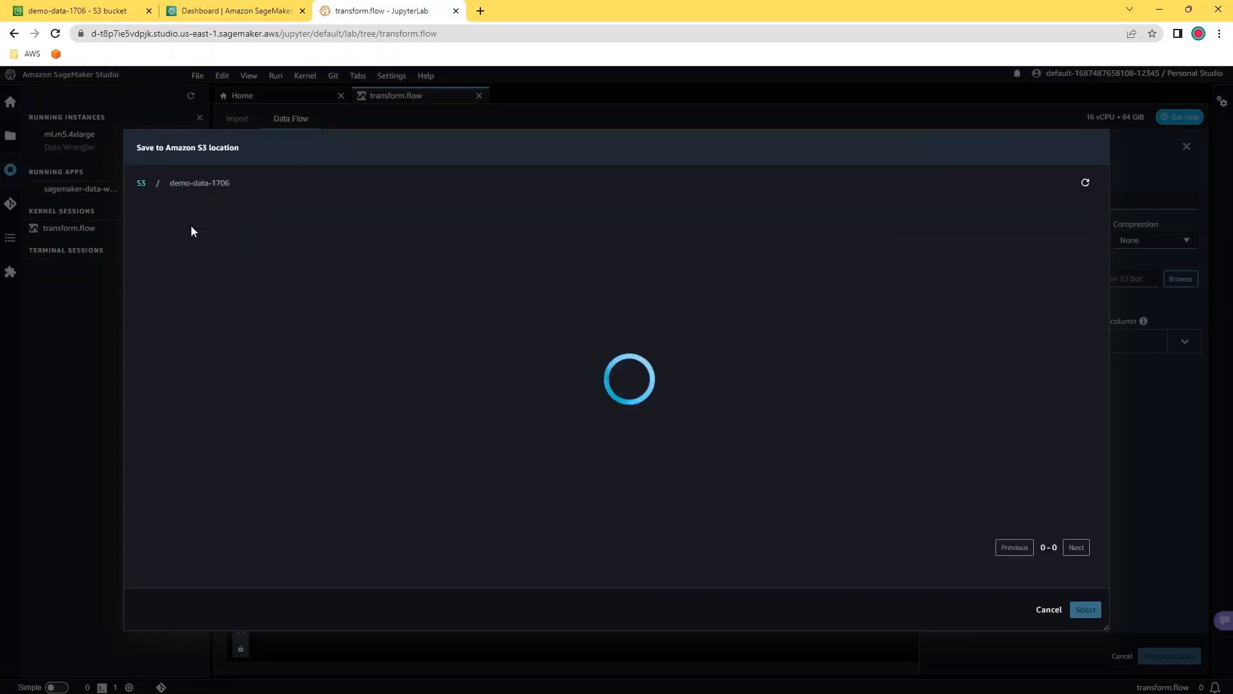
pyautogui.click(184, 275)
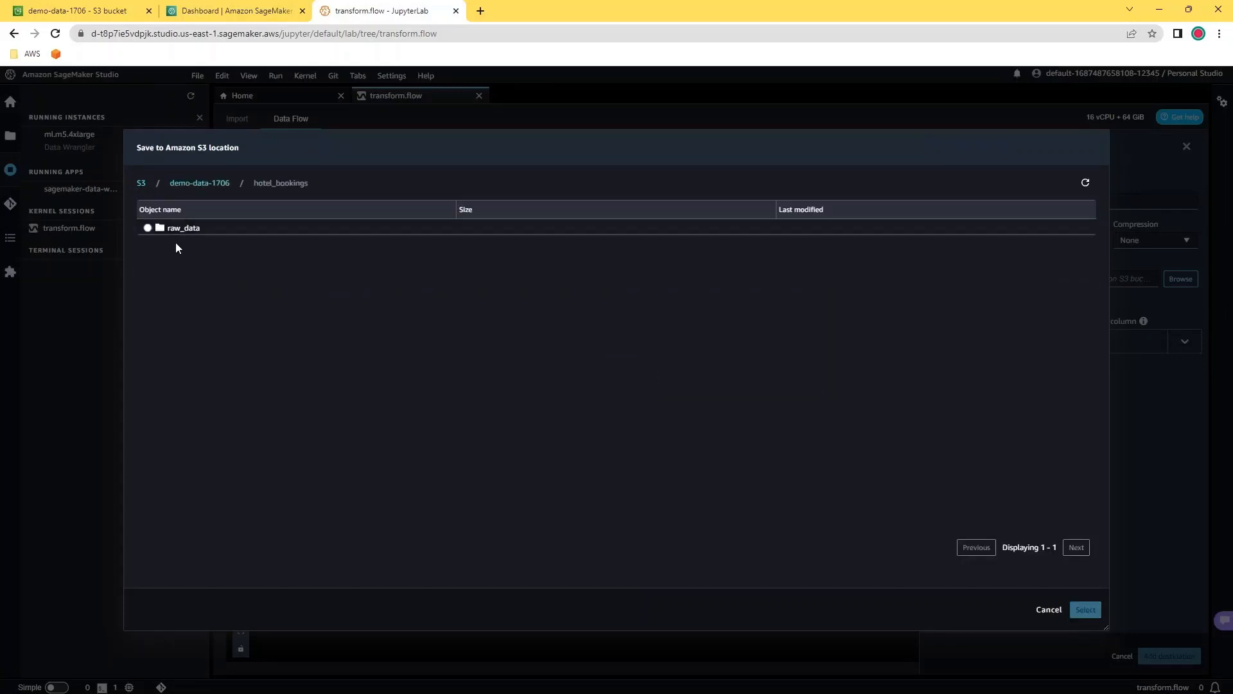
pyautogui.click(148, 228)
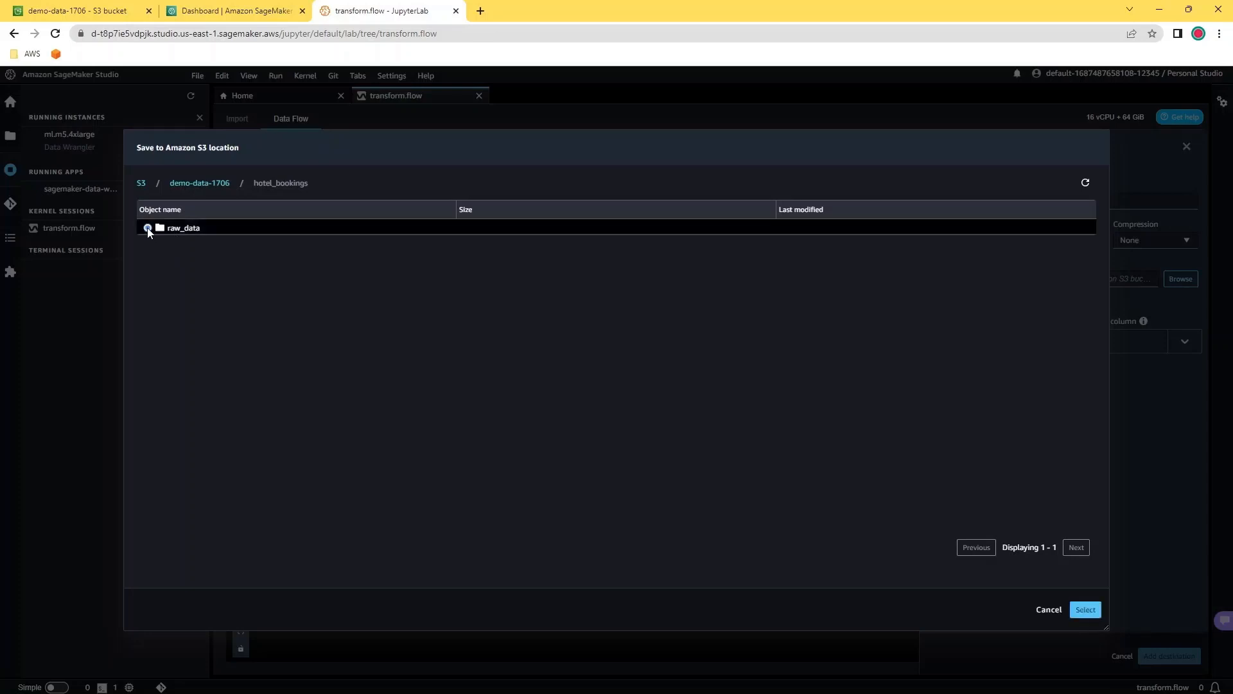
pyautogui.click(1085, 609)
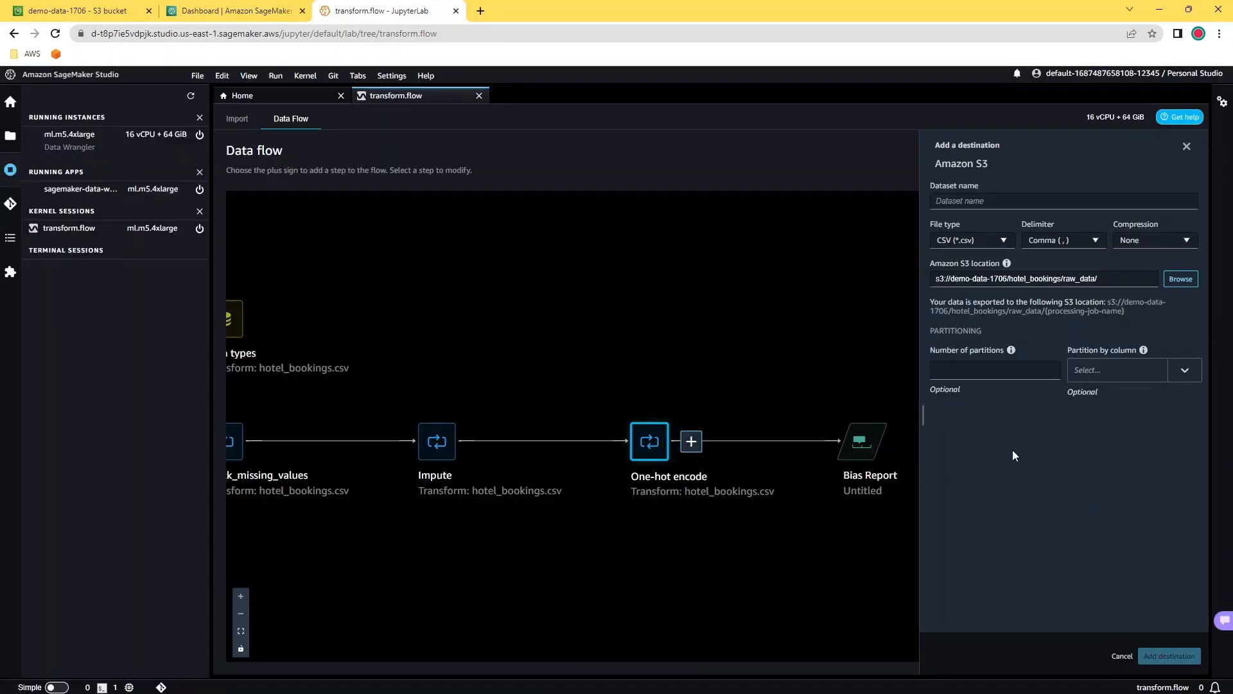
# Step: Name the destination dataset trans_data and add the Amazon S3 destination to the One-hot encode node
pyautogui.click(990, 369)
pyautogui.click(1102, 285)
pyautogui.click(1001, 202)
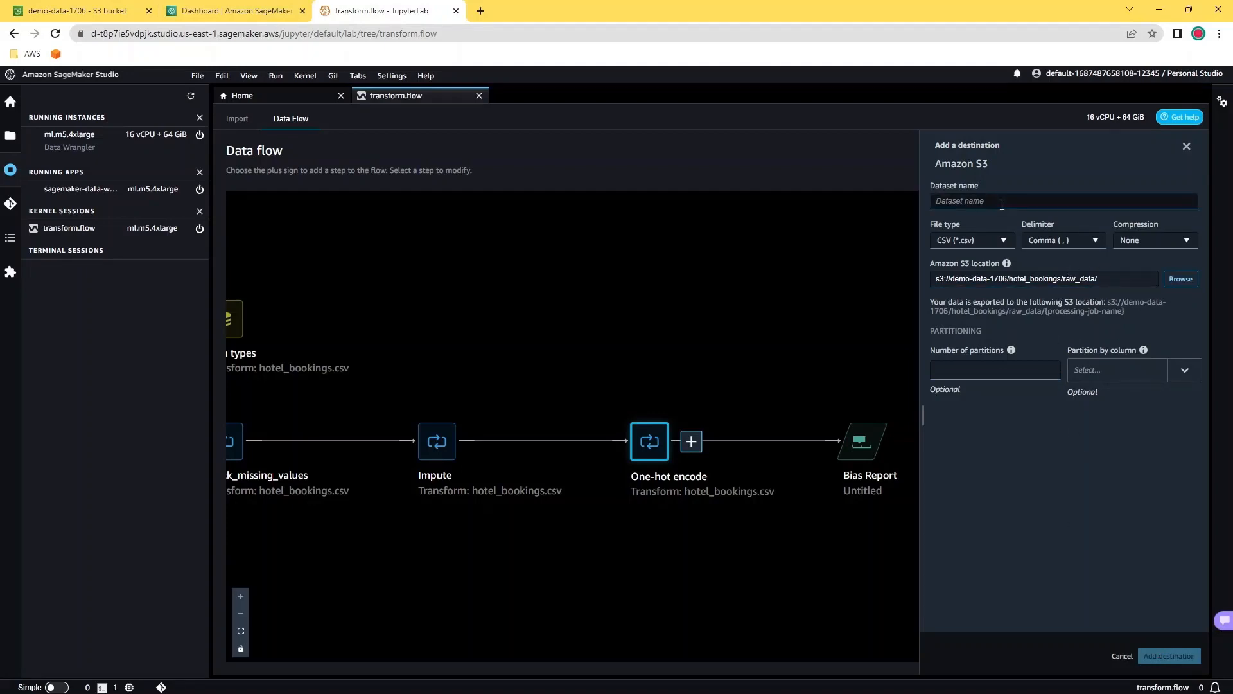
pyautogui.write('trans')
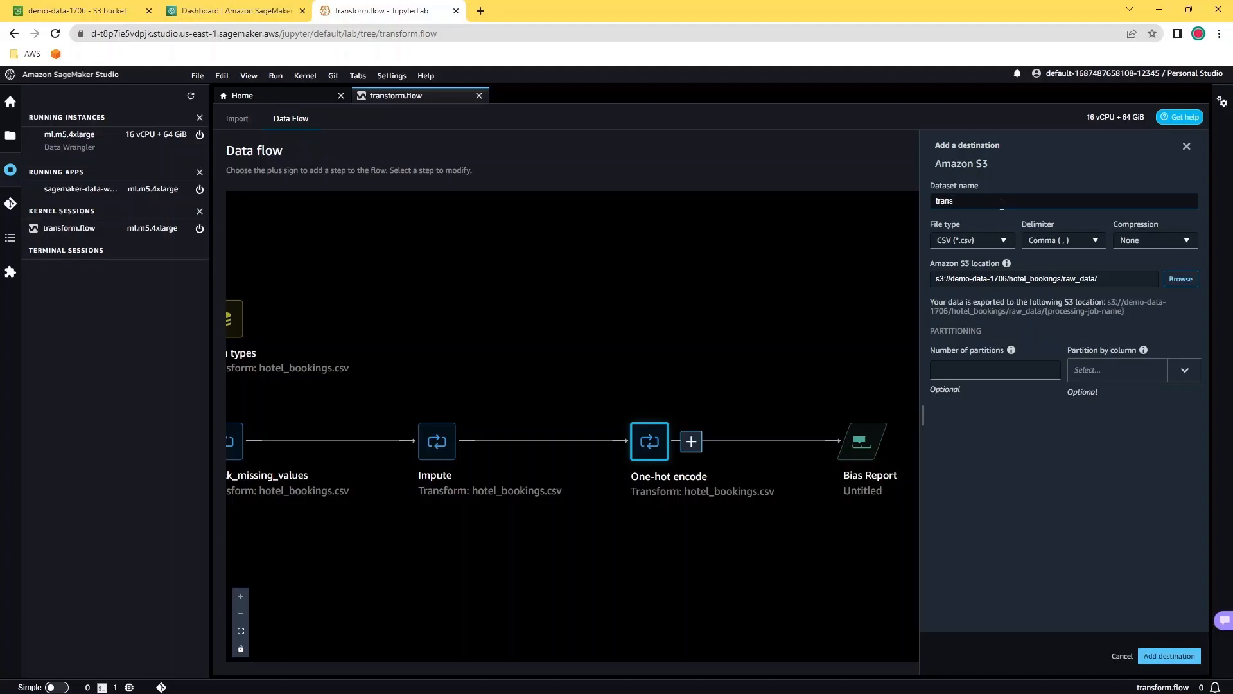
pyautogui.write('_data')
pyautogui.click(1175, 654)
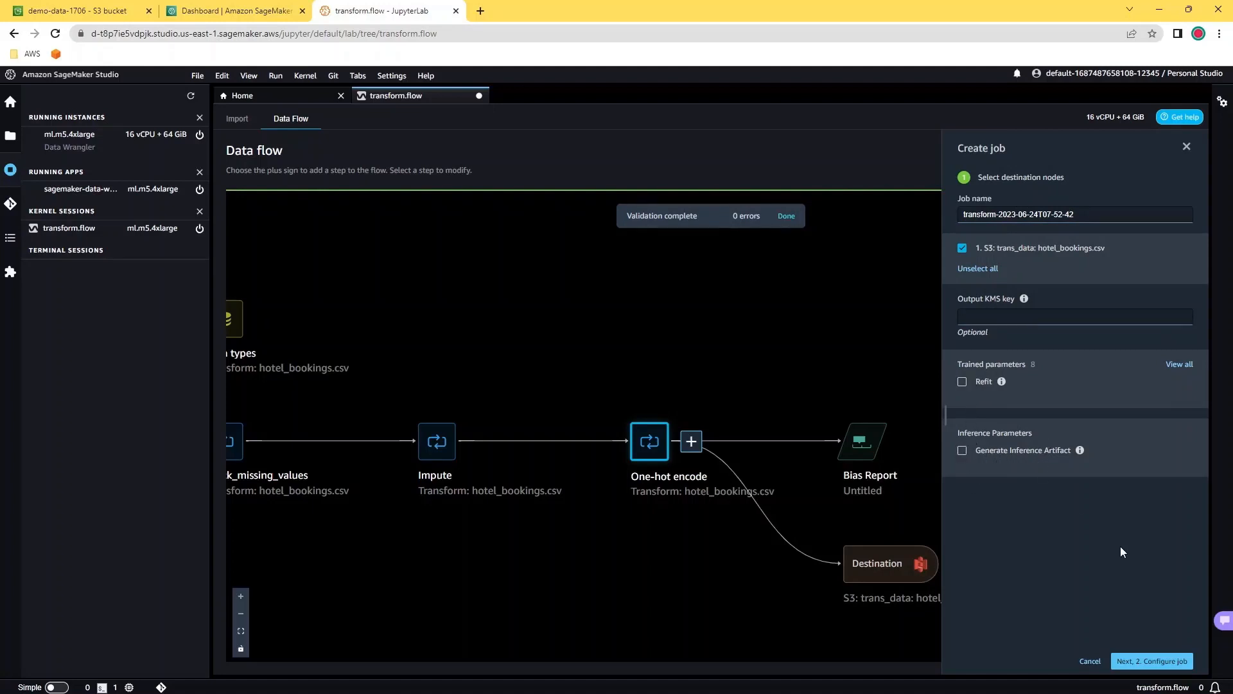
# Step: Review the processing job's instance type choices, tags and job configuration, then close the job setup without creating the job
pyautogui.click(1149, 663)
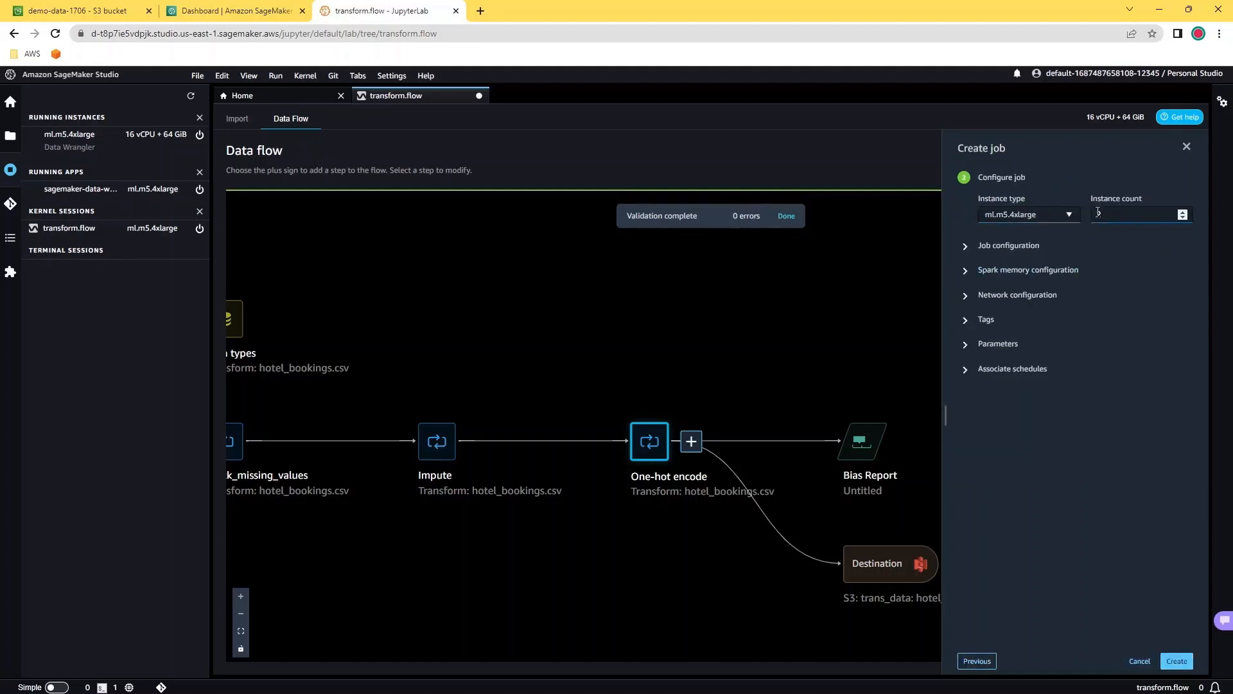
pyautogui.click(1069, 213)
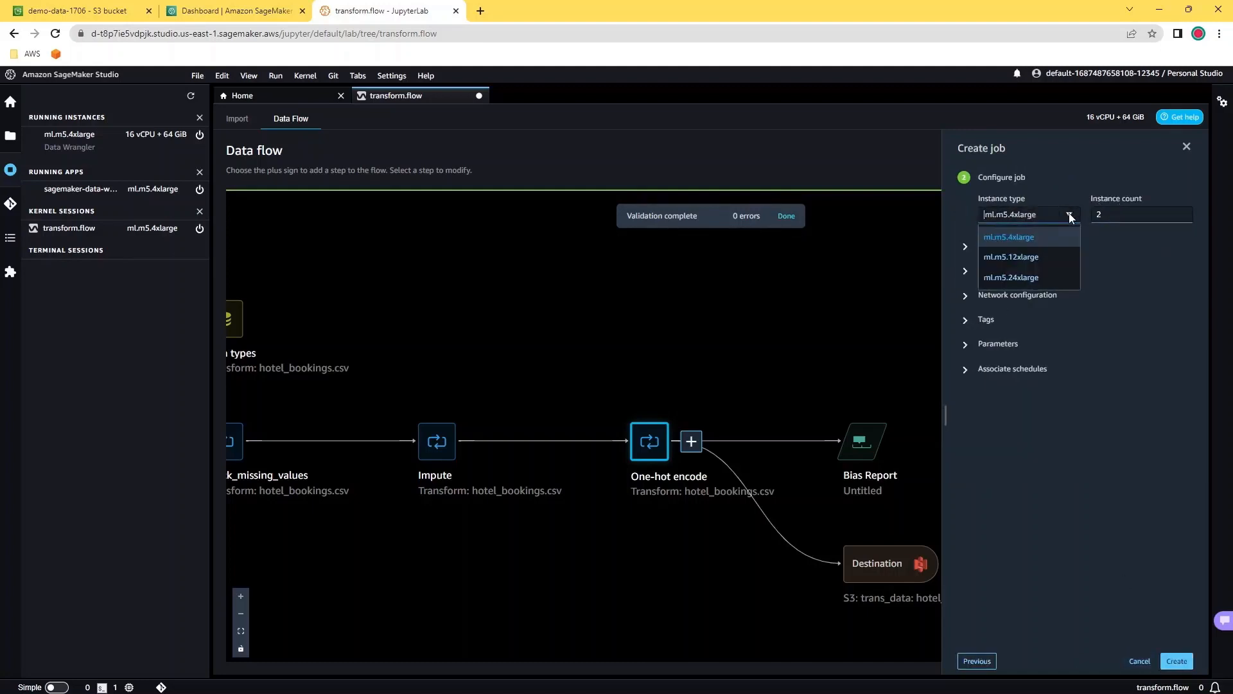
pyautogui.click(1024, 239)
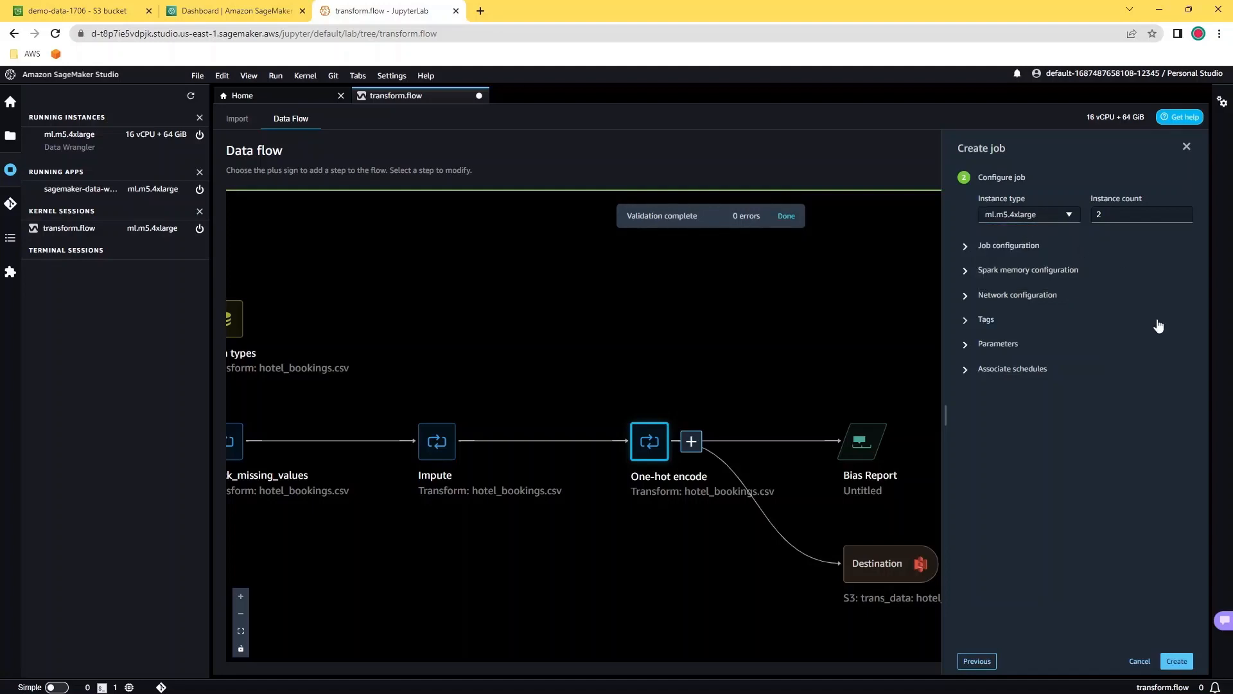
pyautogui.click(985, 319)
pyautogui.click(965, 249)
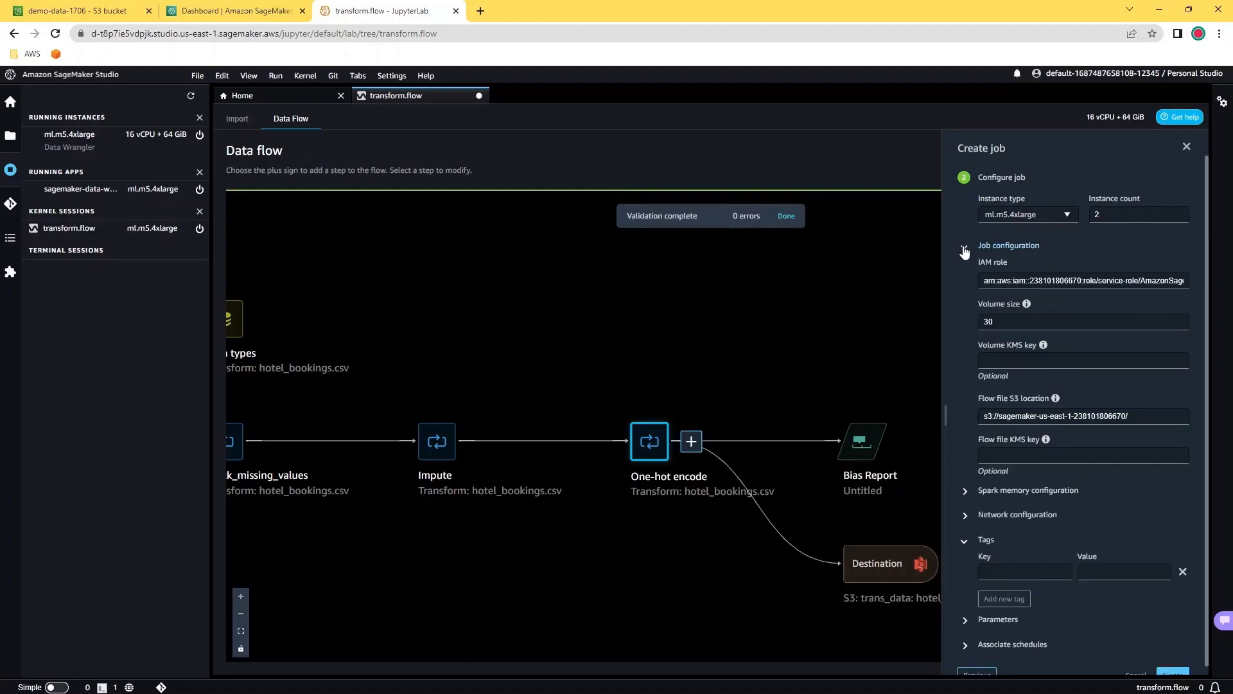
pyautogui.click(965, 250)
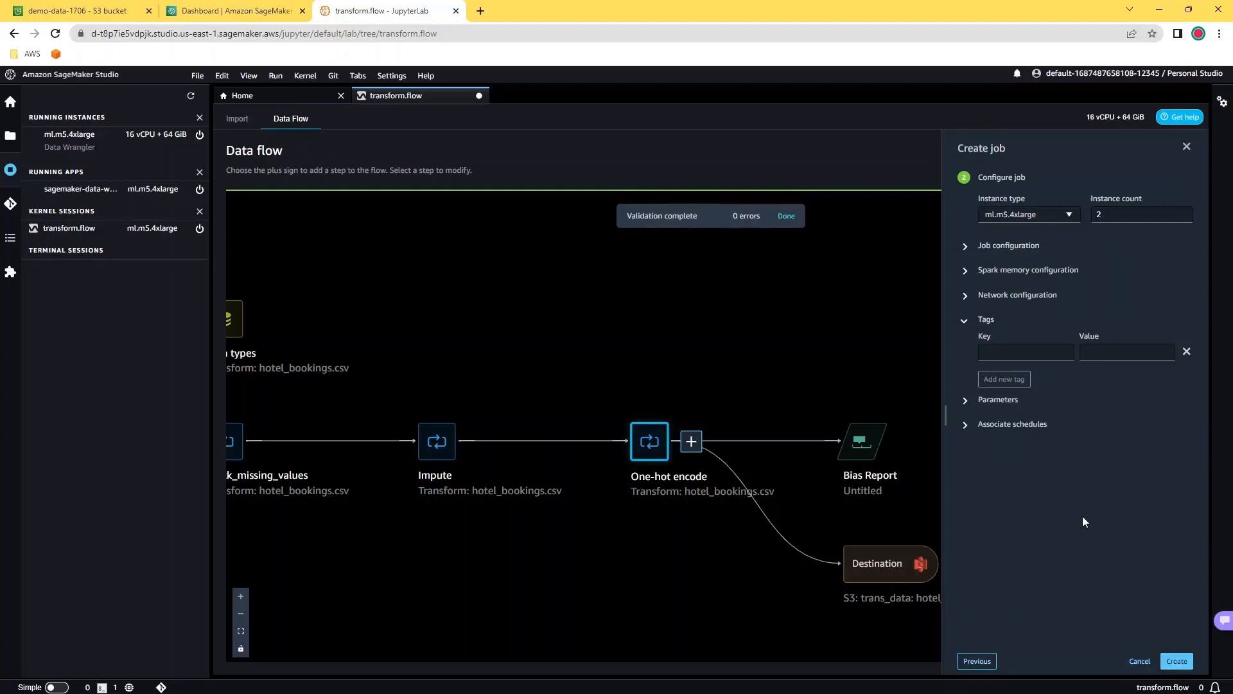
pyautogui.click(1187, 147)
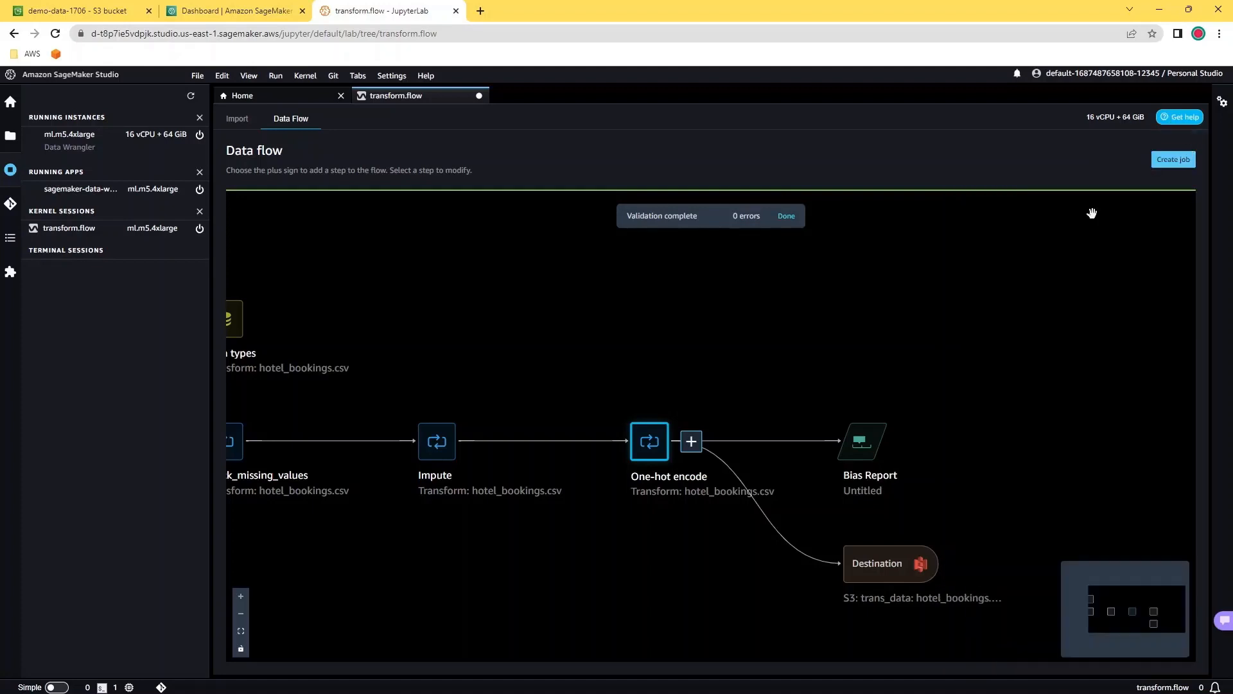
pyautogui.moveTo(619, 360); pyautogui.dragTo(795, 362)
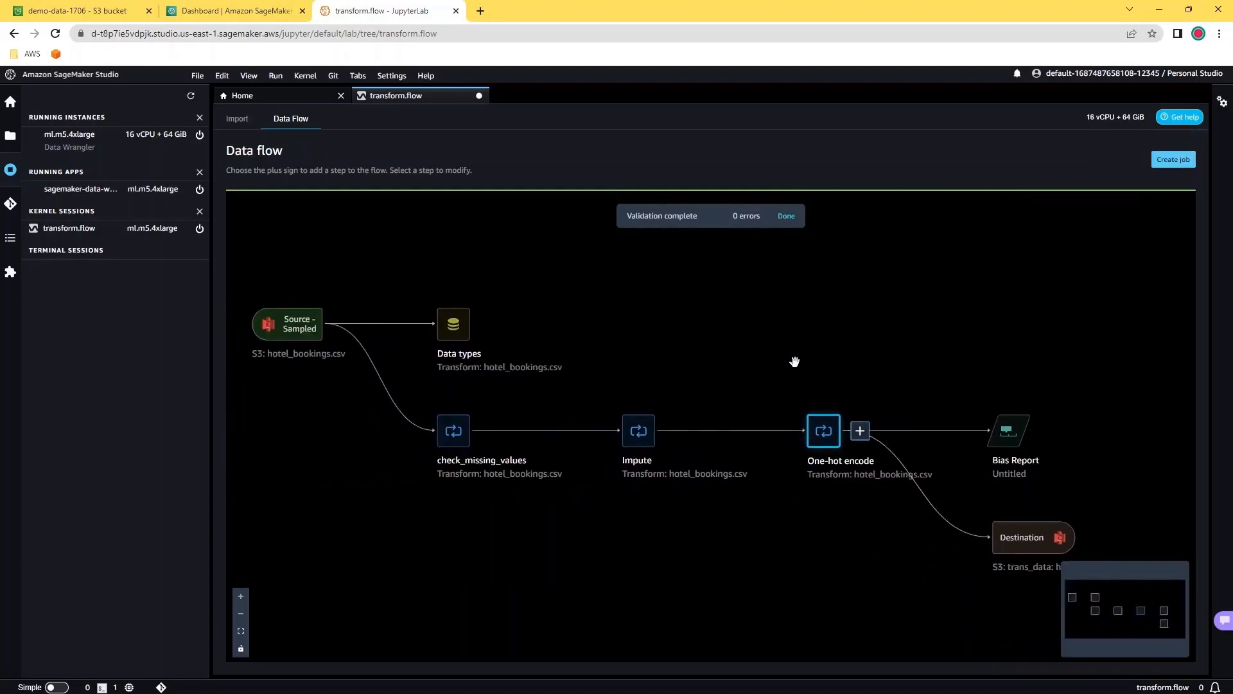